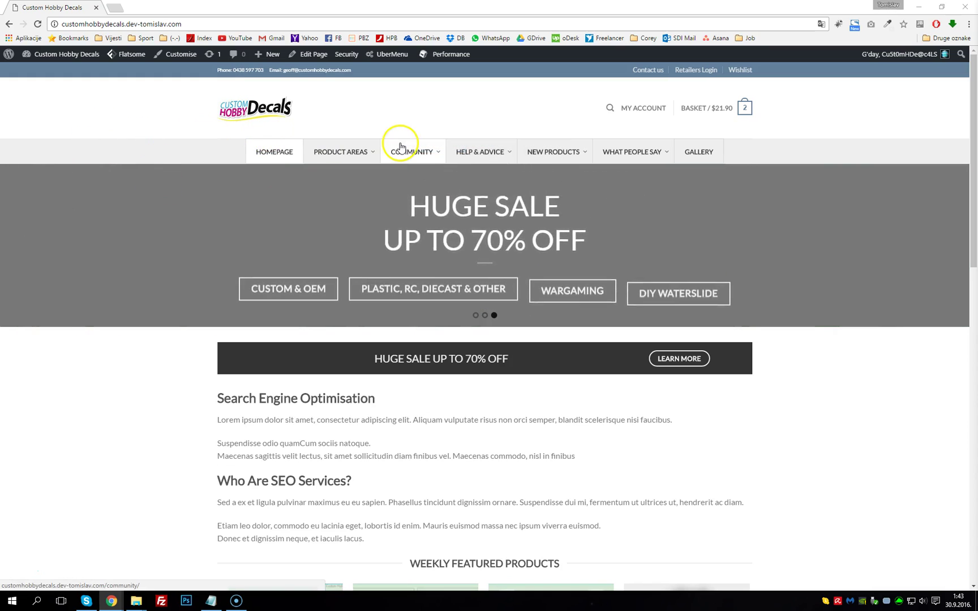
Step: Go from the storefront homepage to the WordPress admin Dashboard through the site-name menu
mouse_move(399, 146)
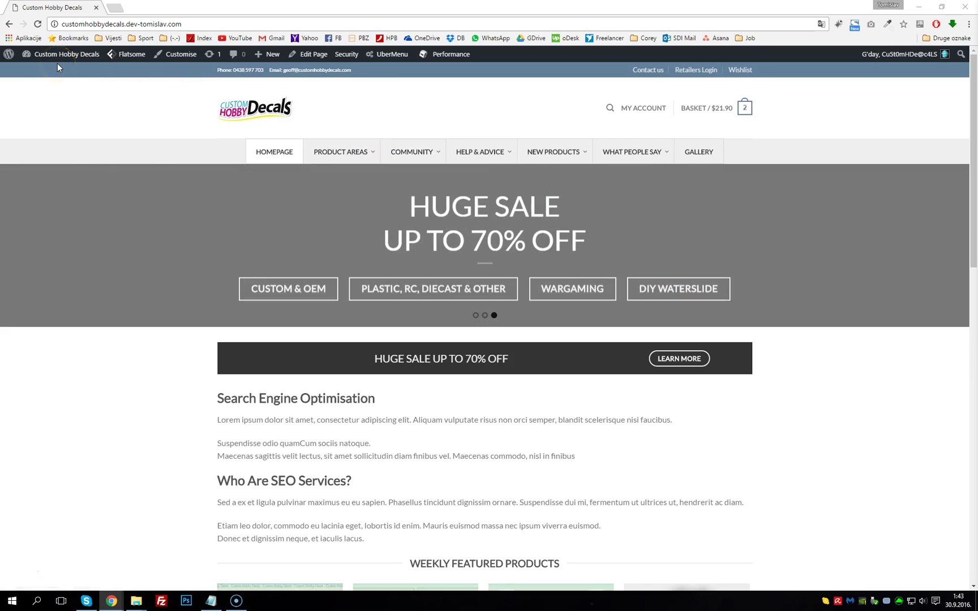
left_click(48, 73)
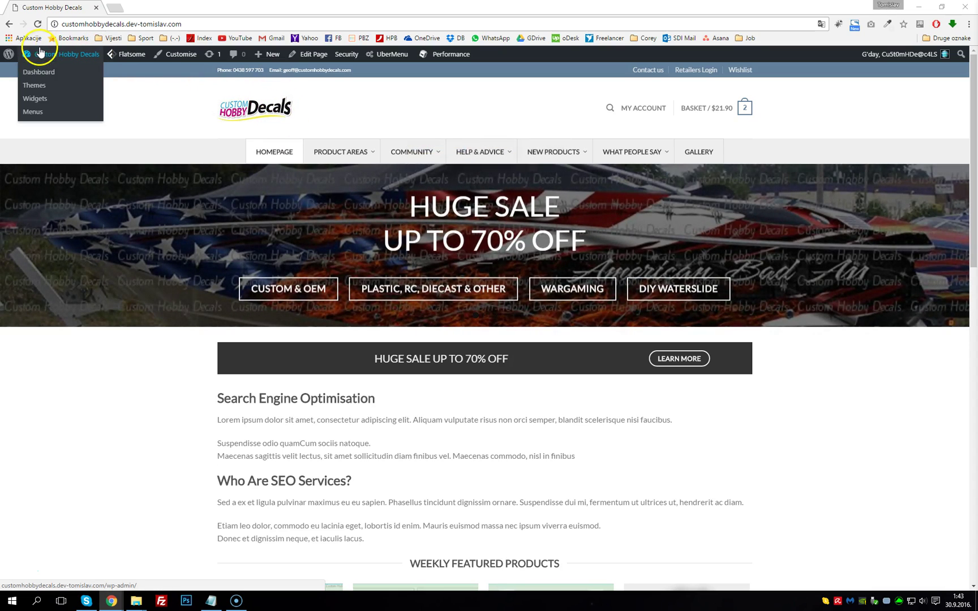
left_click(44, 72)
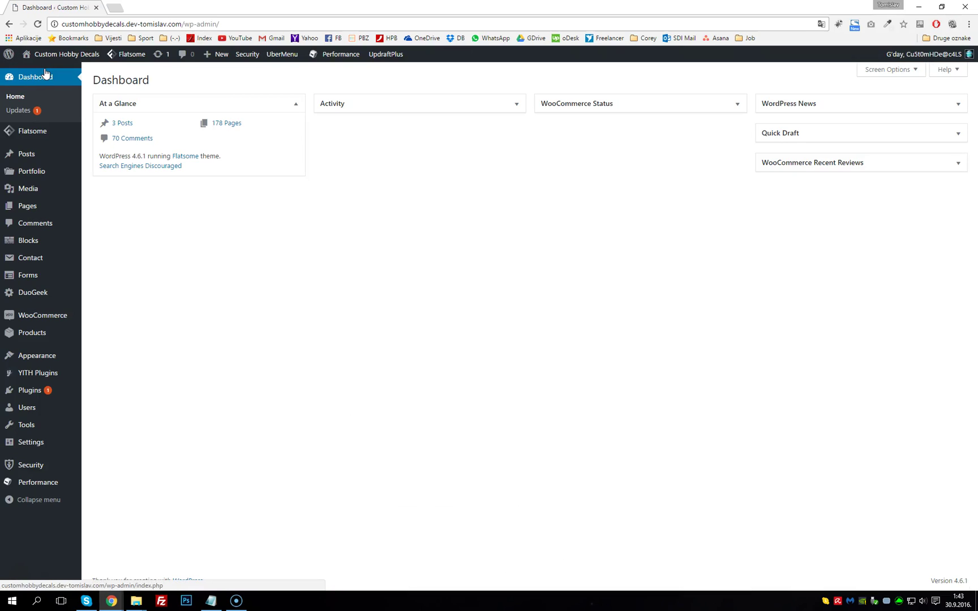
Step: Start a new product from Products > Add Product and begin entering the name 'Sample Title'
mouse_move(55, 344)
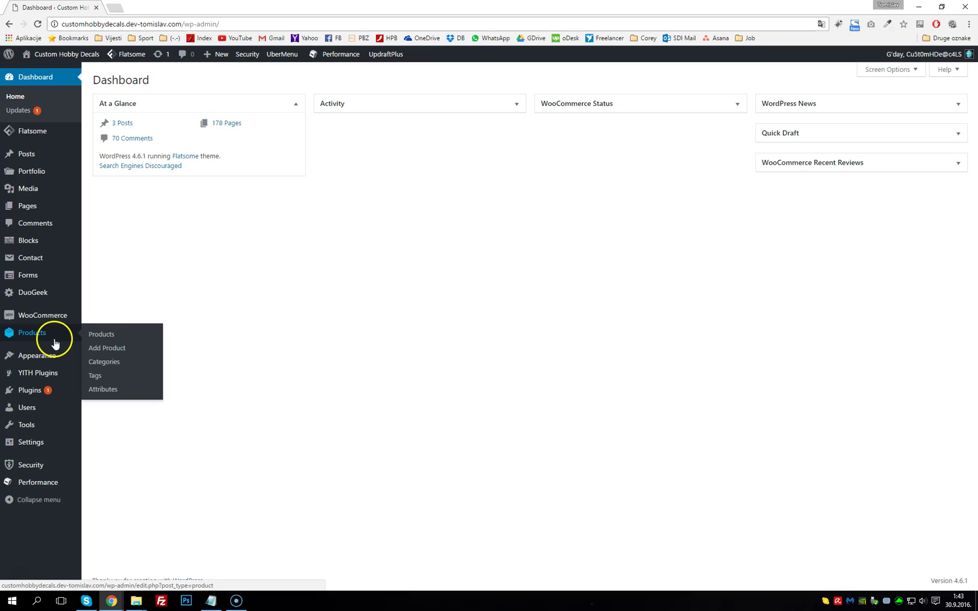
left_click(106, 348)
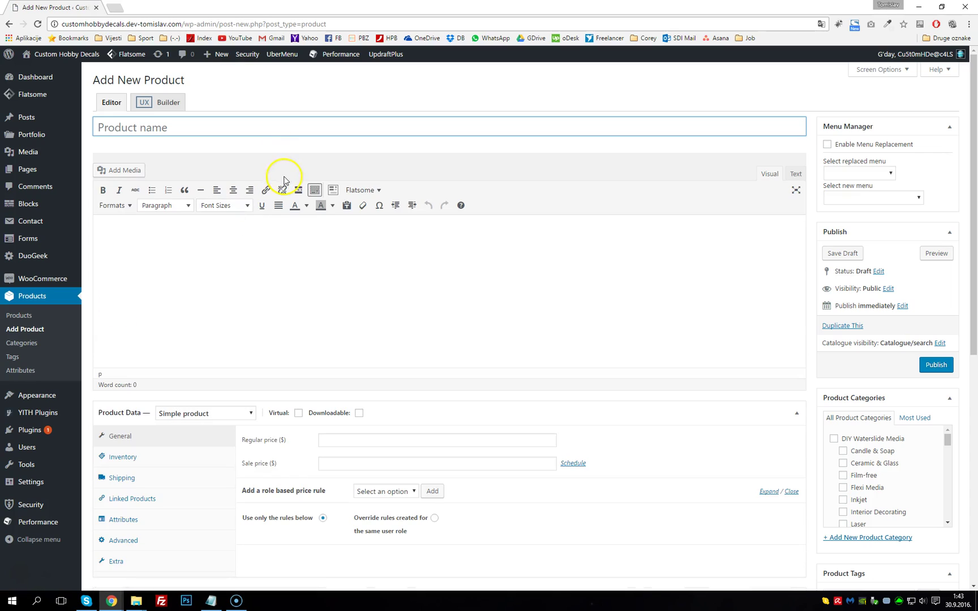
left_click(167, 134)
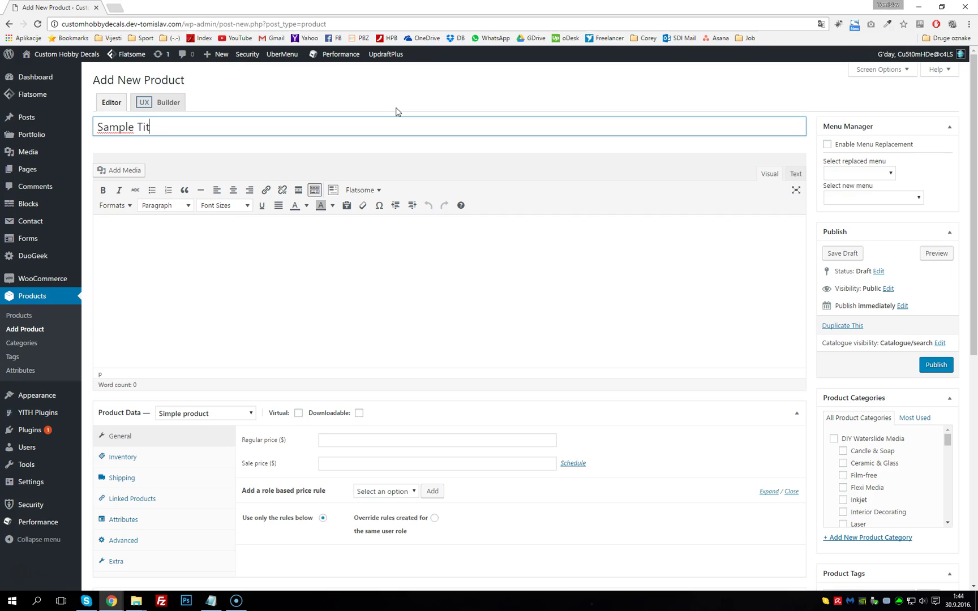
Step: Correct the title to 'Sample Title' and write the description 'We add it here'
key("BackSpace")
left_click(246, 142)
left_click(196, 246)
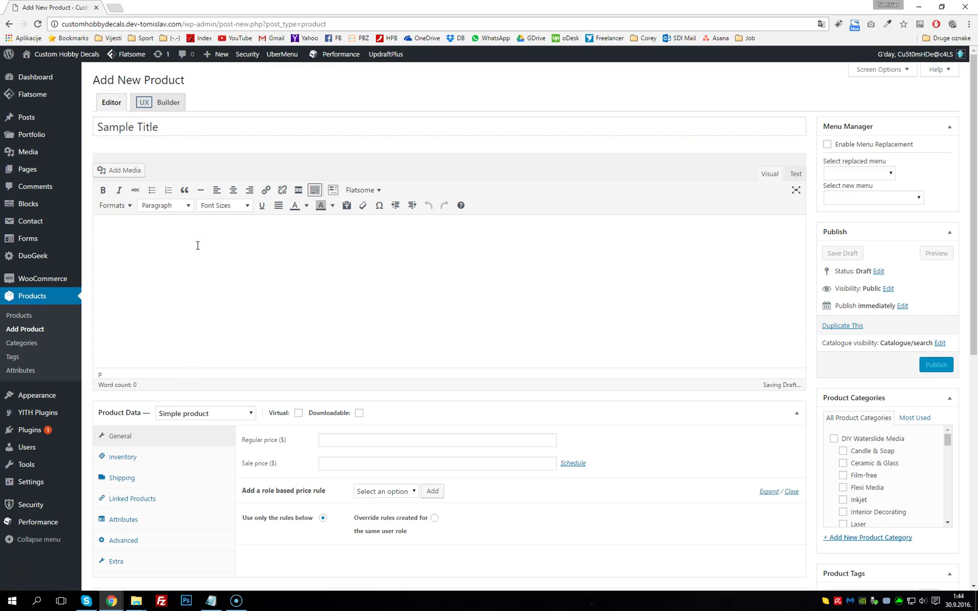
type("We ad")
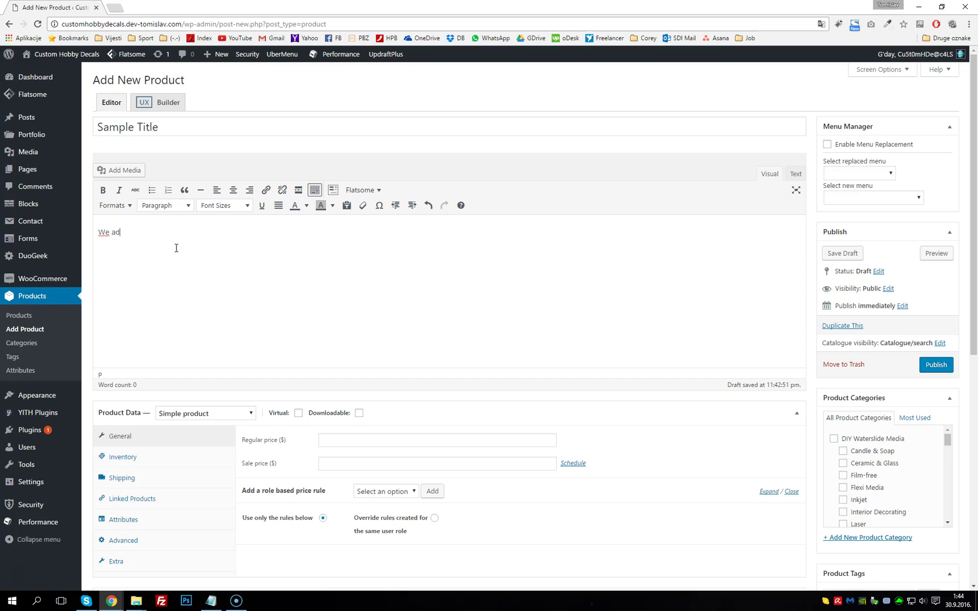
type("d it here")
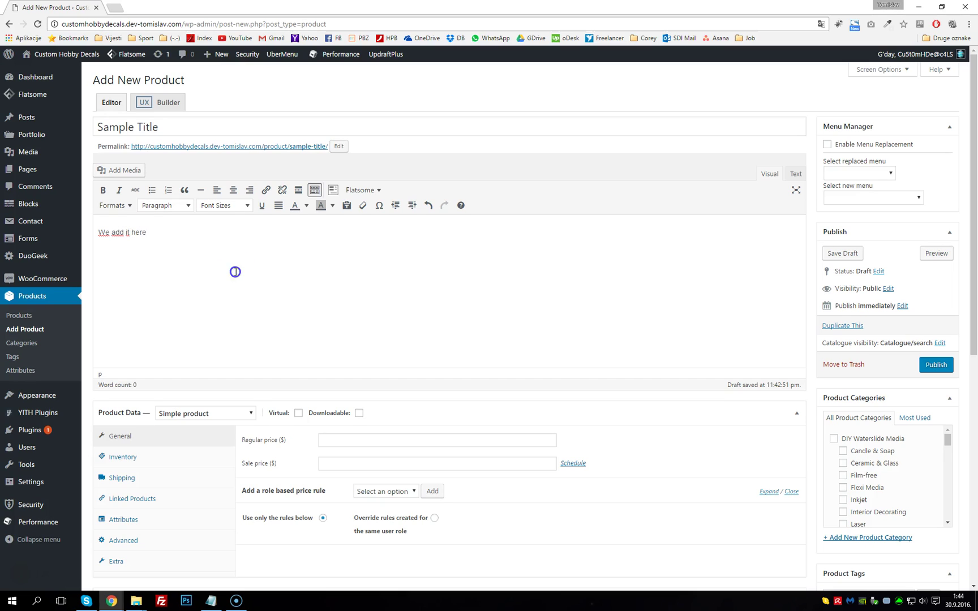
left_click_drag(219, 252, 67, 238)
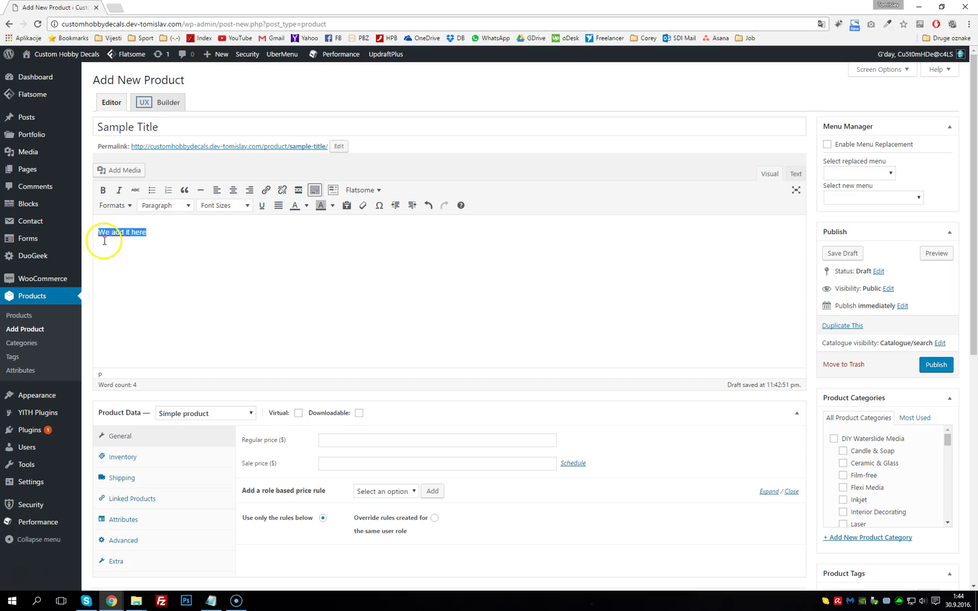
scroll(229, 263, "down", 3)
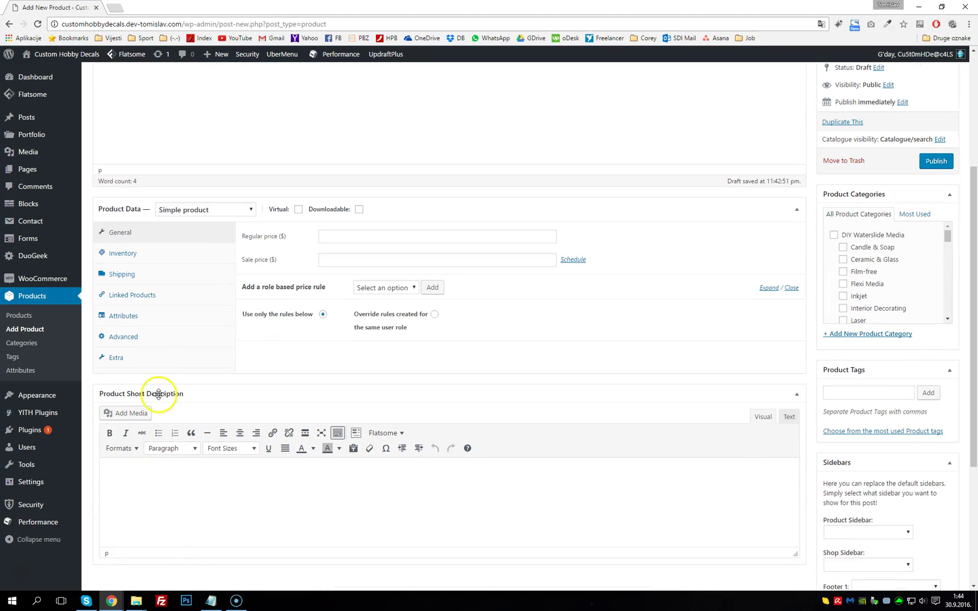
left_click(137, 497)
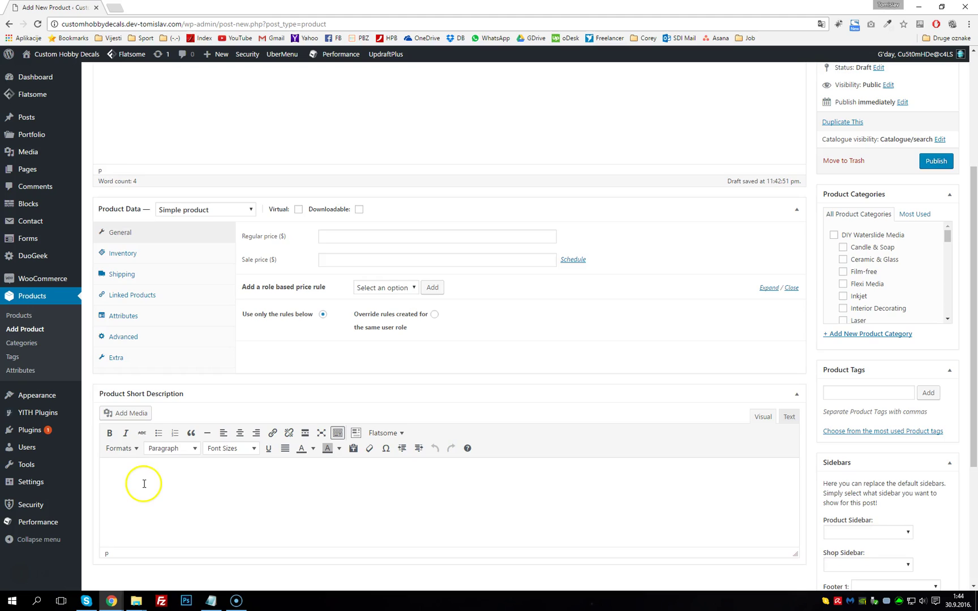
scroll(145, 482, "up", 3)
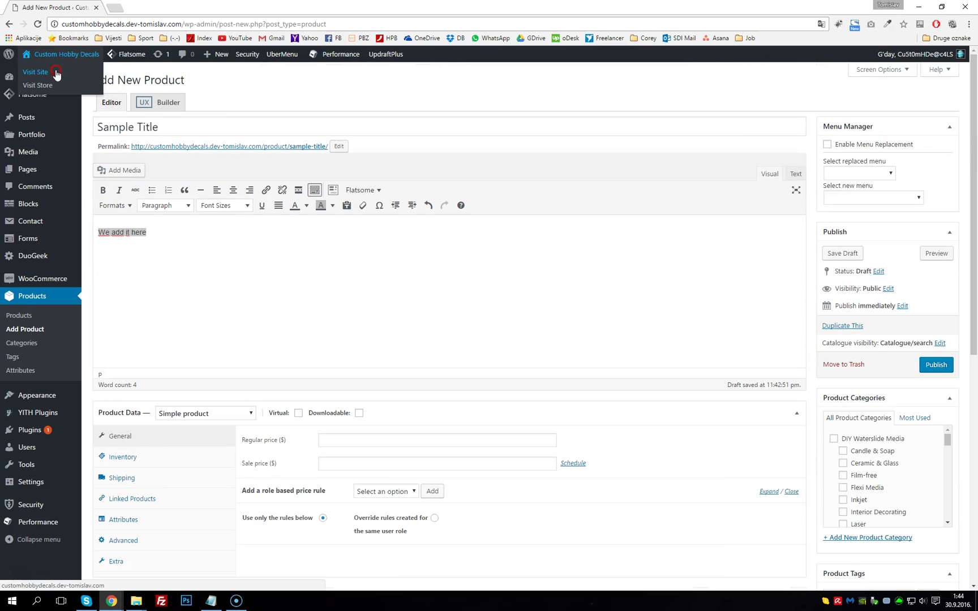
Step: Open the storefront in a new tab and browse to the Scrolls & Pinstripes category
right_click(54, 58)
left_click(79, 72)
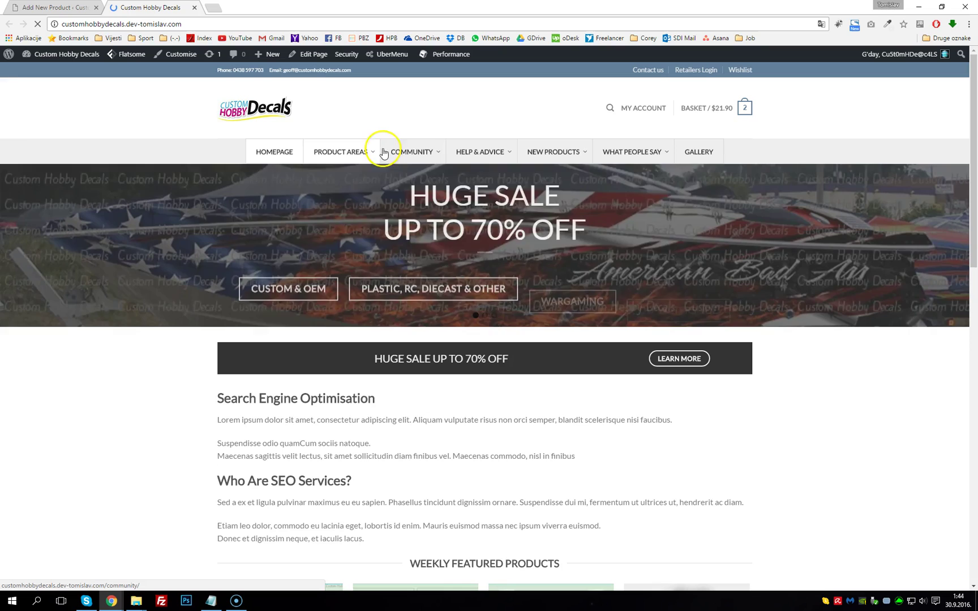
mouse_move(398, 157)
mouse_move(334, 150)
mouse_move(295, 207)
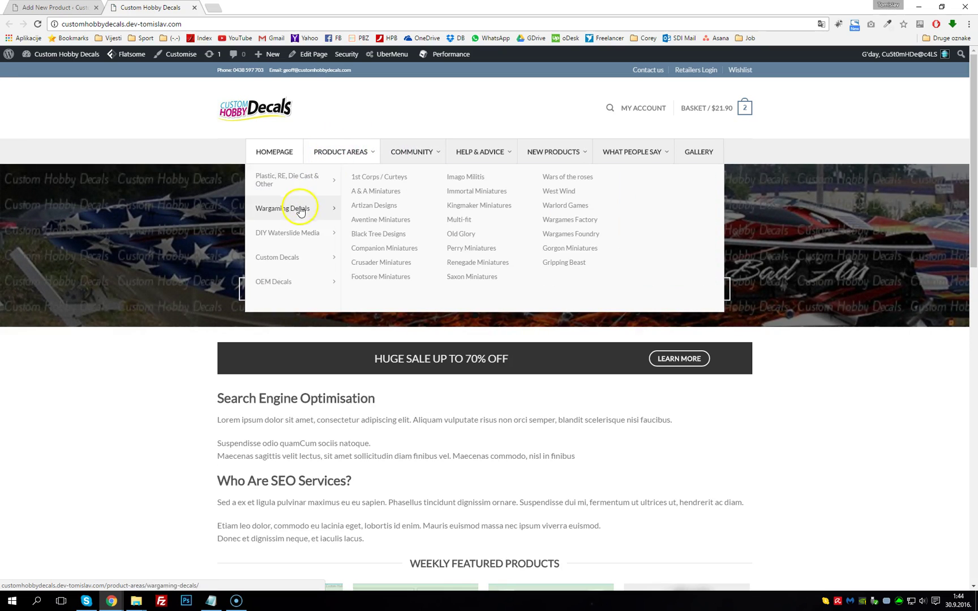
mouse_move(313, 191)
left_click(383, 179)
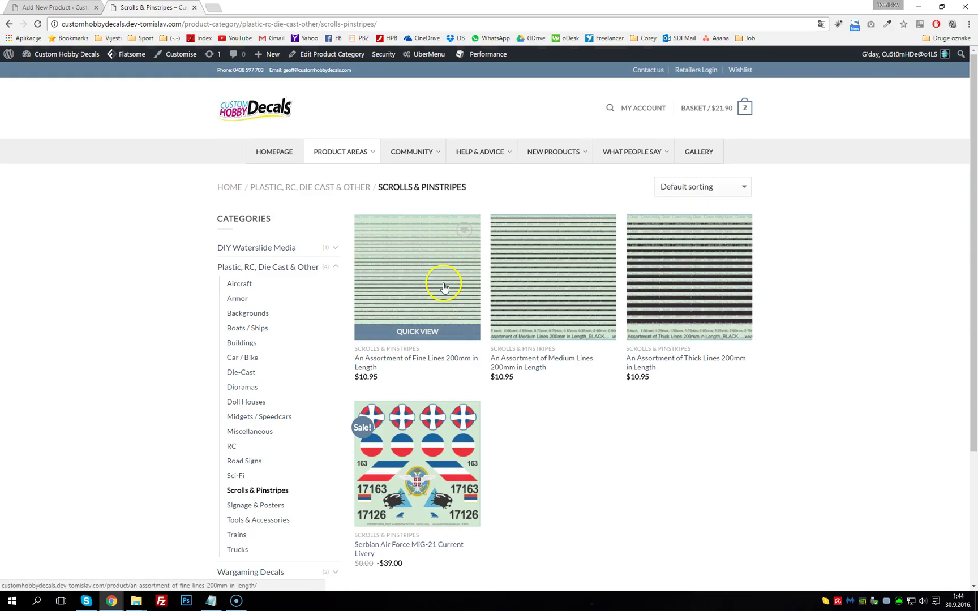
Step: Open the 'An Assortment of Fine Lines 200mm in Length' product and read its description
left_click(444, 285)
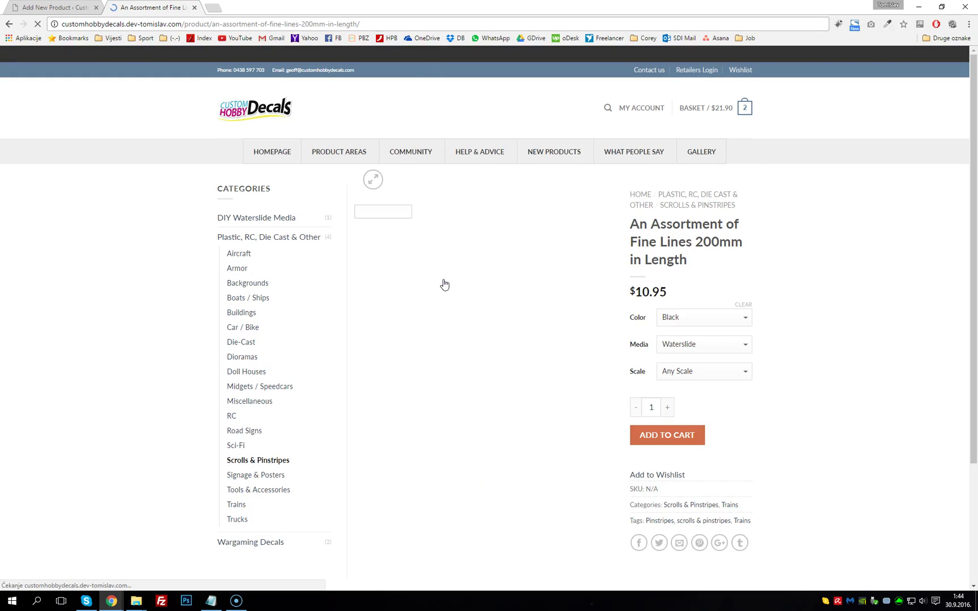
scroll(705, 274, "down", 4)
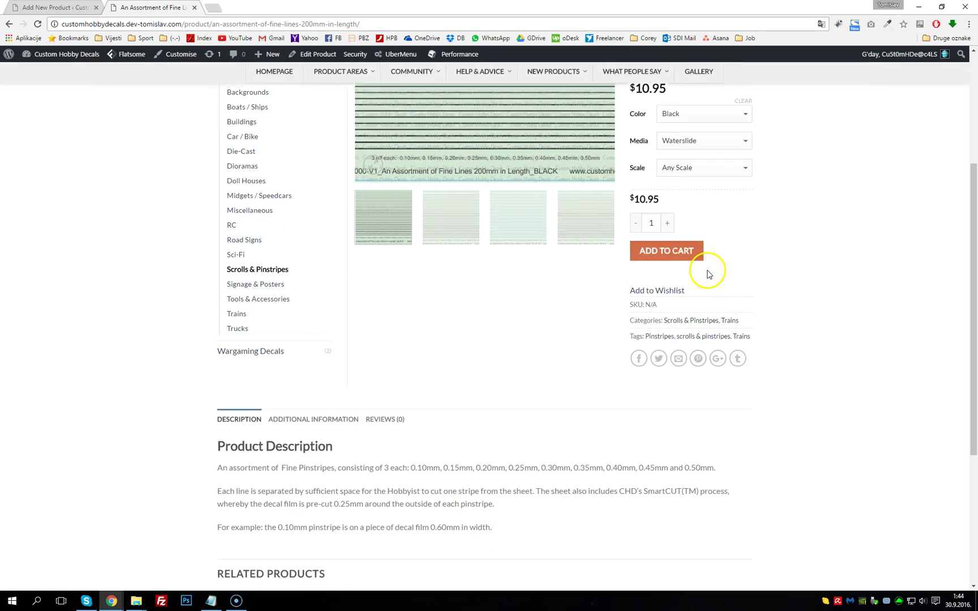
scroll(251, 453, "down", 1)
left_click_drag(215, 390, 583, 477)
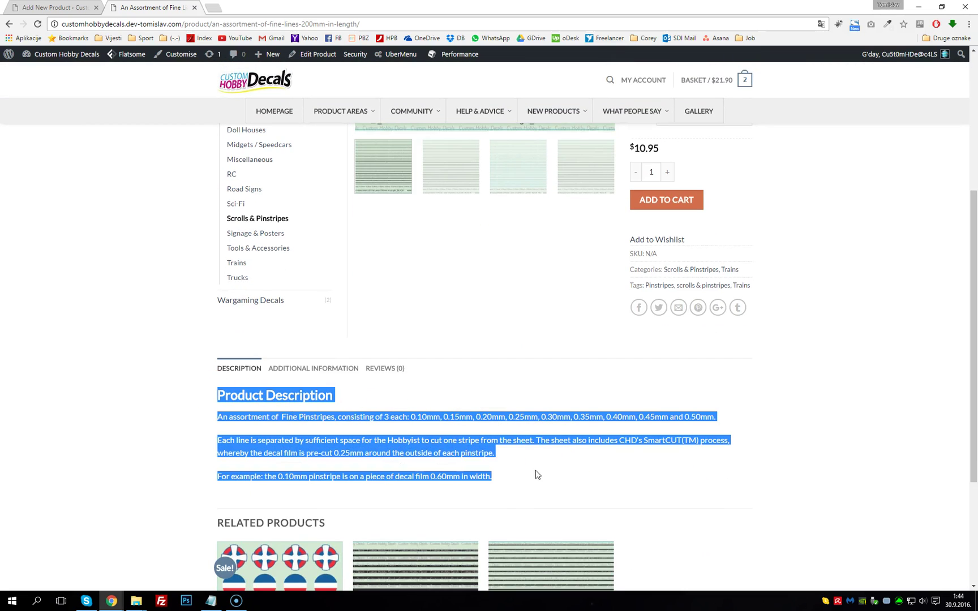
scroll(301, 350, "up", 2)
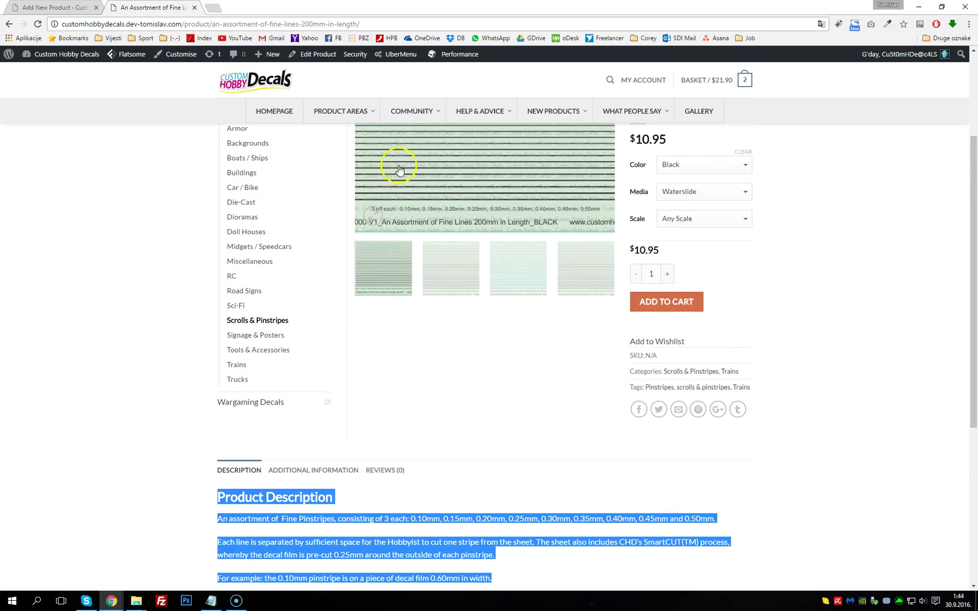
scroll(371, 435, "down", 1)
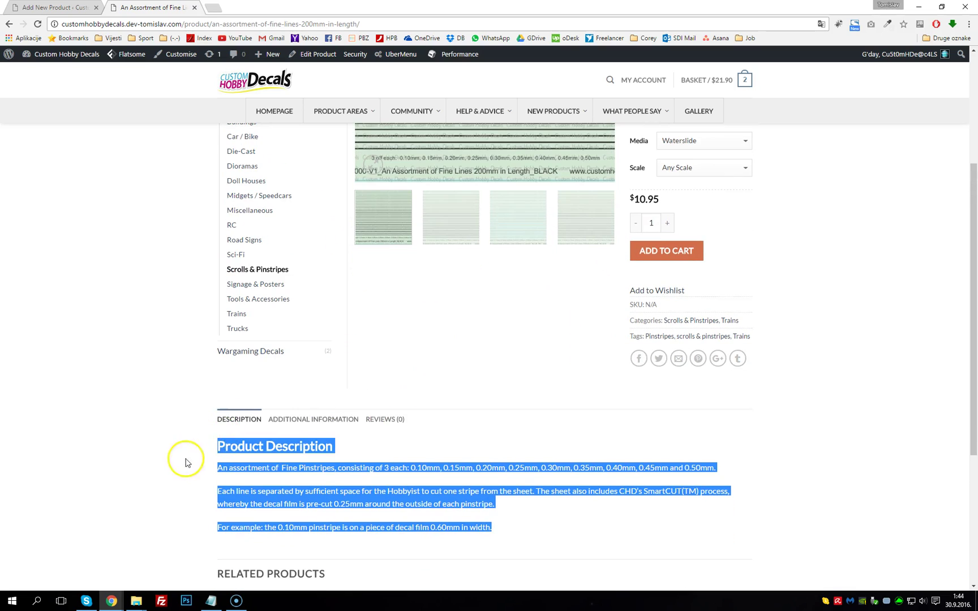
Step: Compare the draft's description with the Fine Lines title, then return to the draft's Product Data
left_click(66, 7)
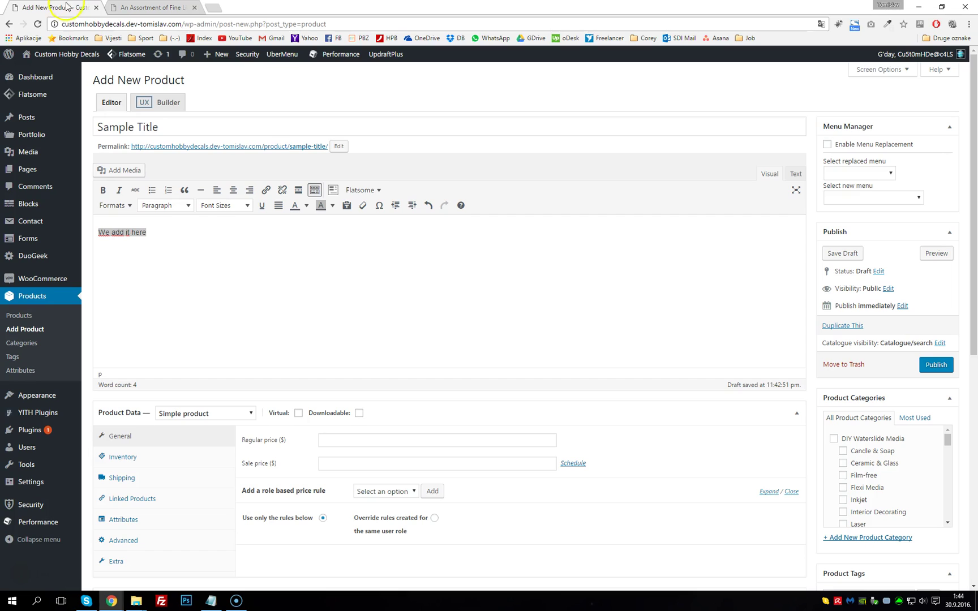
left_click(136, 257)
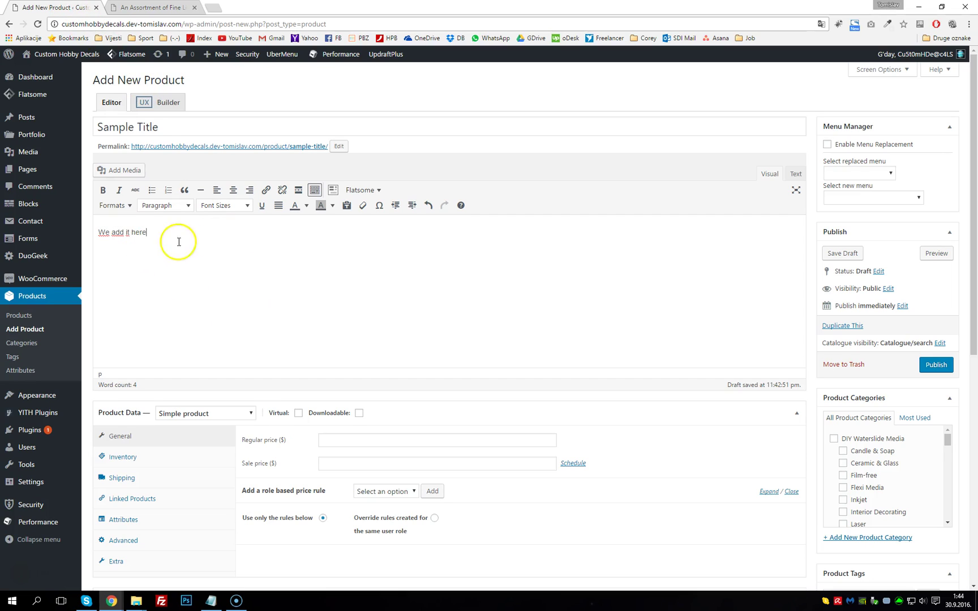
left_click_drag(124, 237, 89, 237)
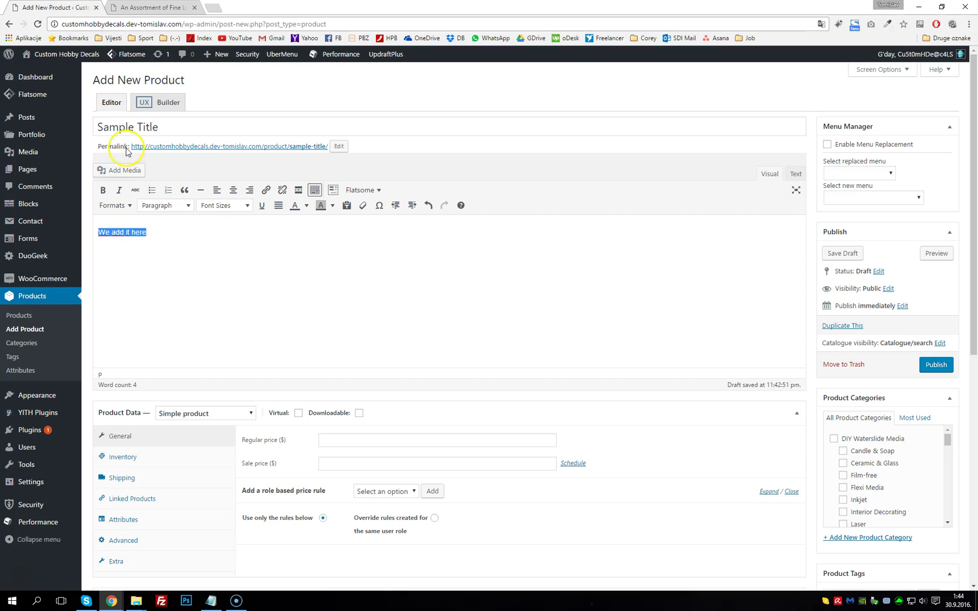
key("ctrl+Tab")
scroll(736, 400, "up", 5)
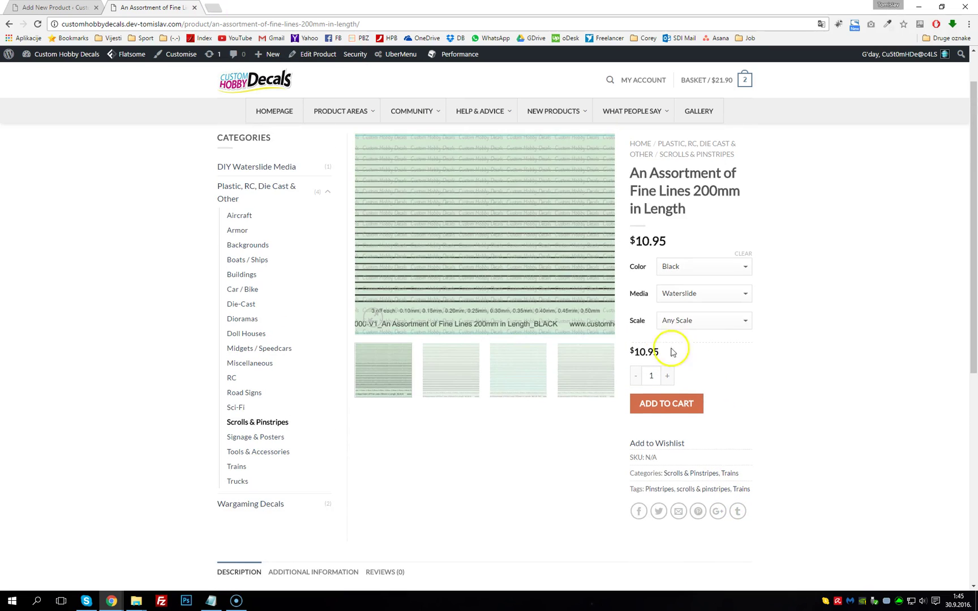
left_click_drag(630, 175, 703, 216)
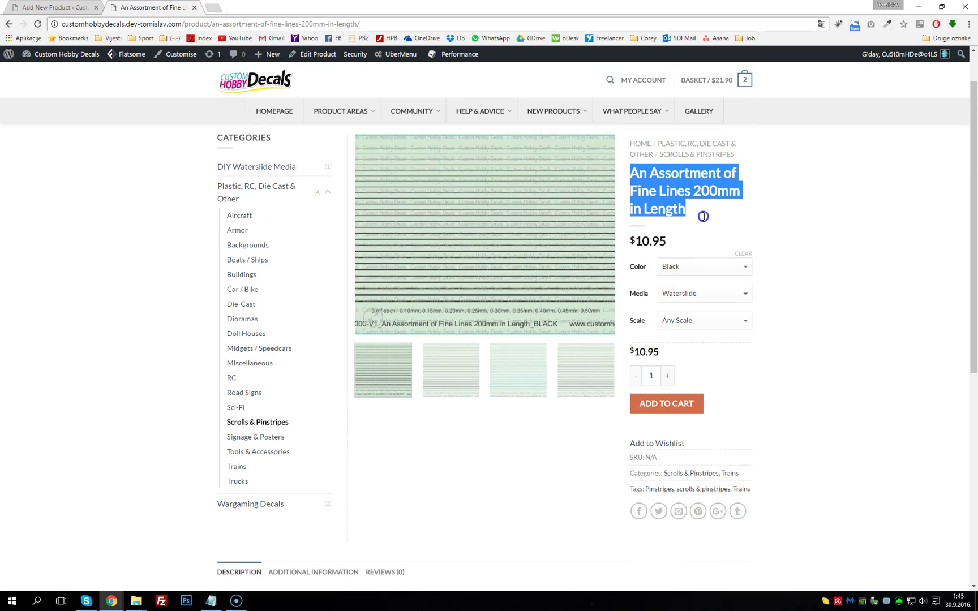
left_click(635, 241)
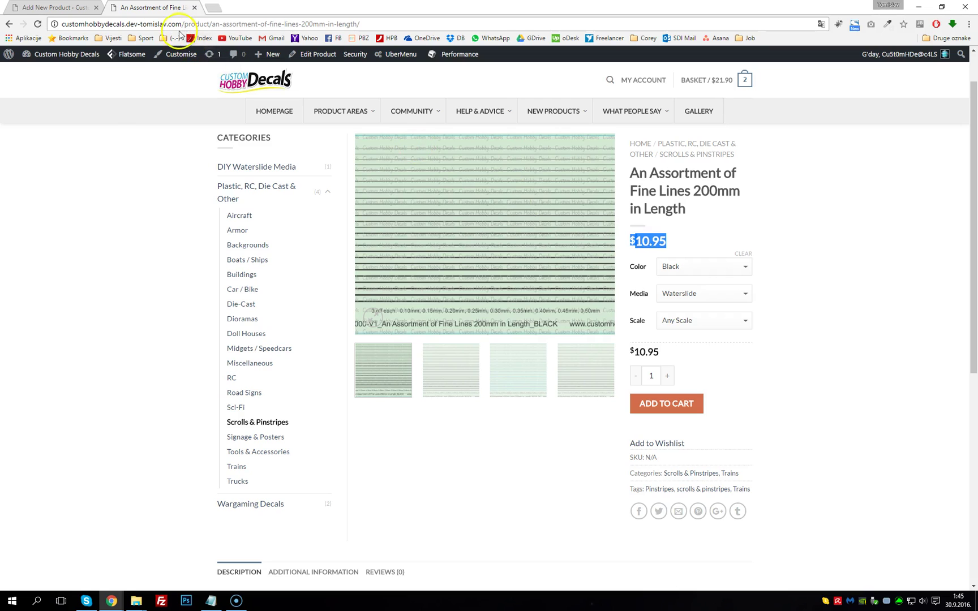
left_click(54, 7)
scroll(290, 271, "down", 5)
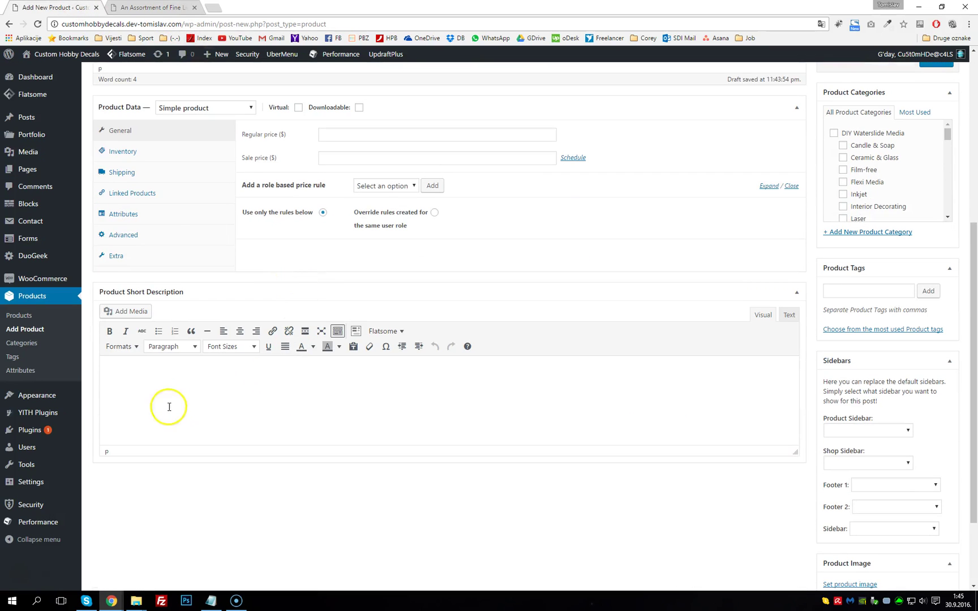
Step: Add the short description 'If i add something here', comparing with the Fine Lines $10.95 price and title
left_click(159, 392)
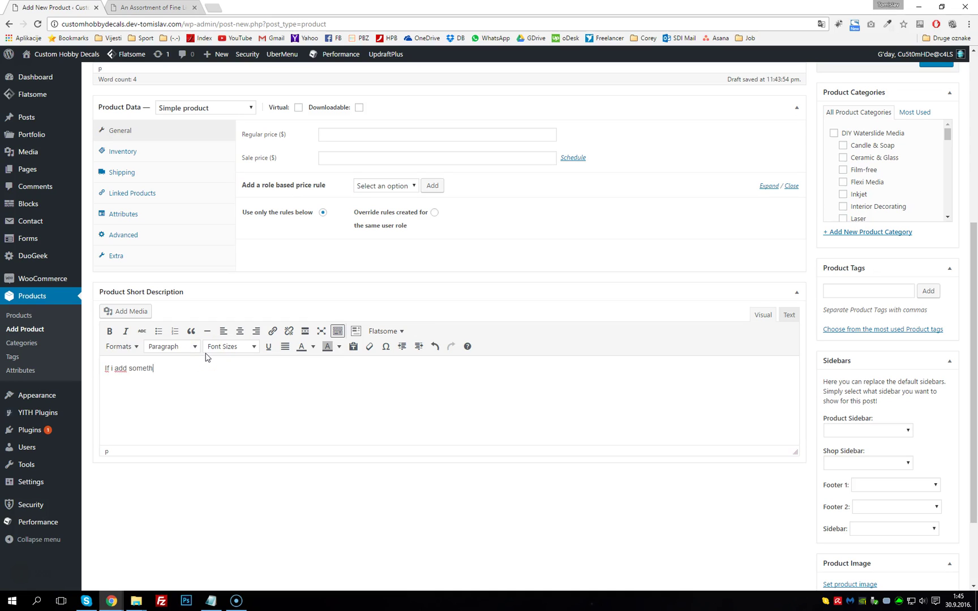
left_click(154, 8)
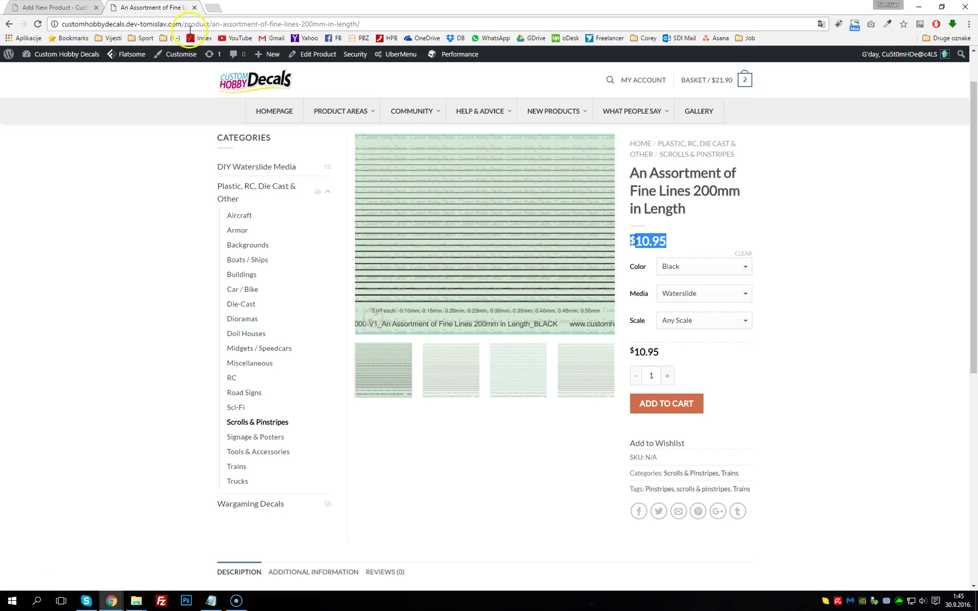
left_click(641, 238)
left_click_drag(652, 243, 672, 244)
left_click_drag(628, 170, 713, 220)
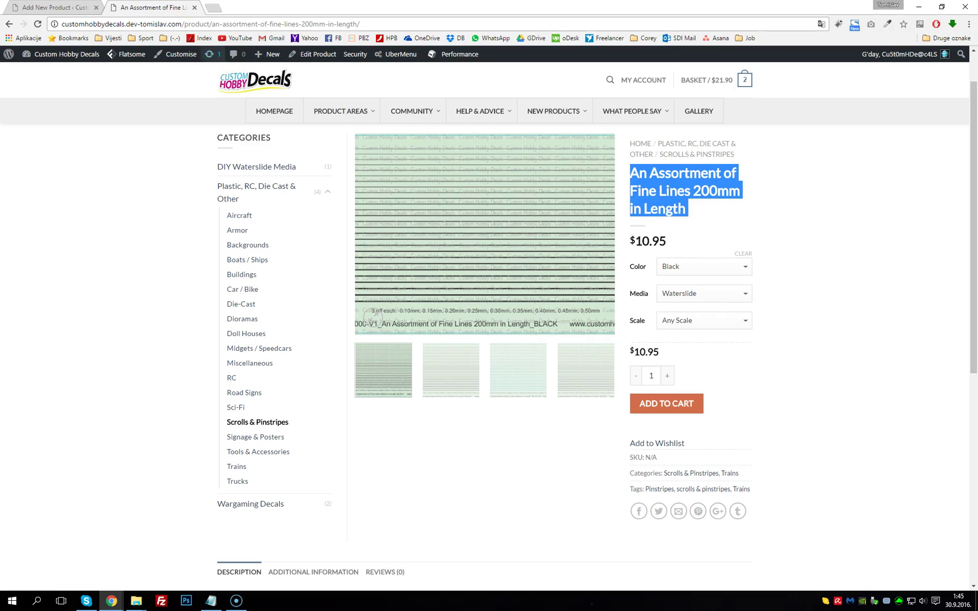
left_click(65, 6)
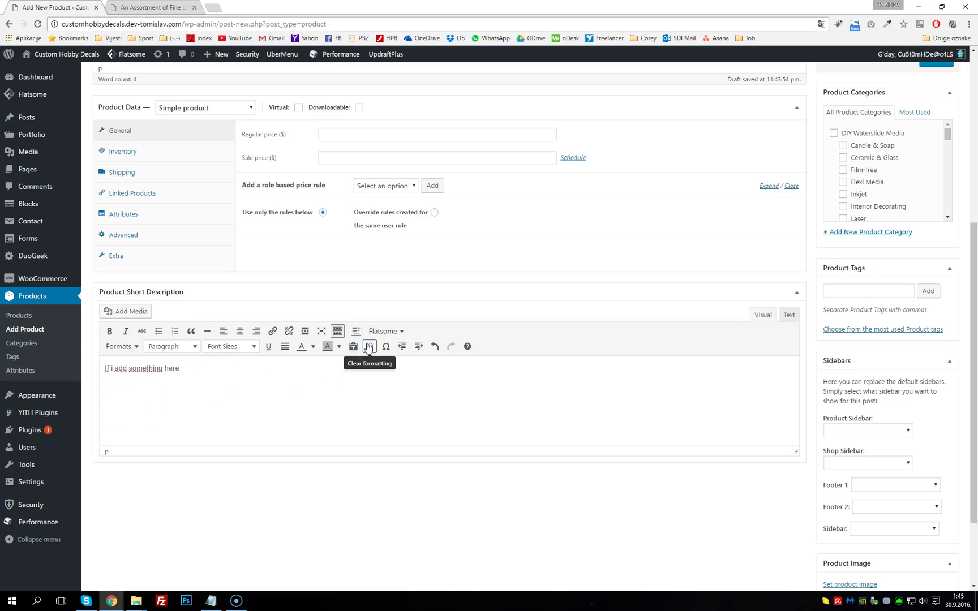
Step: Compare the Fine Lines product description with the draft's 'We add it here' description
left_click(151, 6)
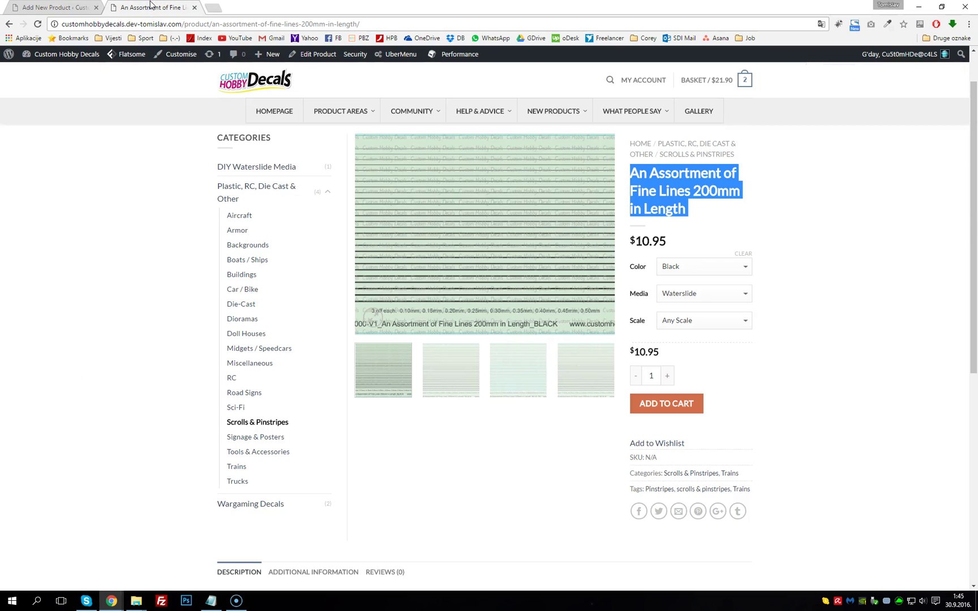
scroll(378, 271, "down", 6)
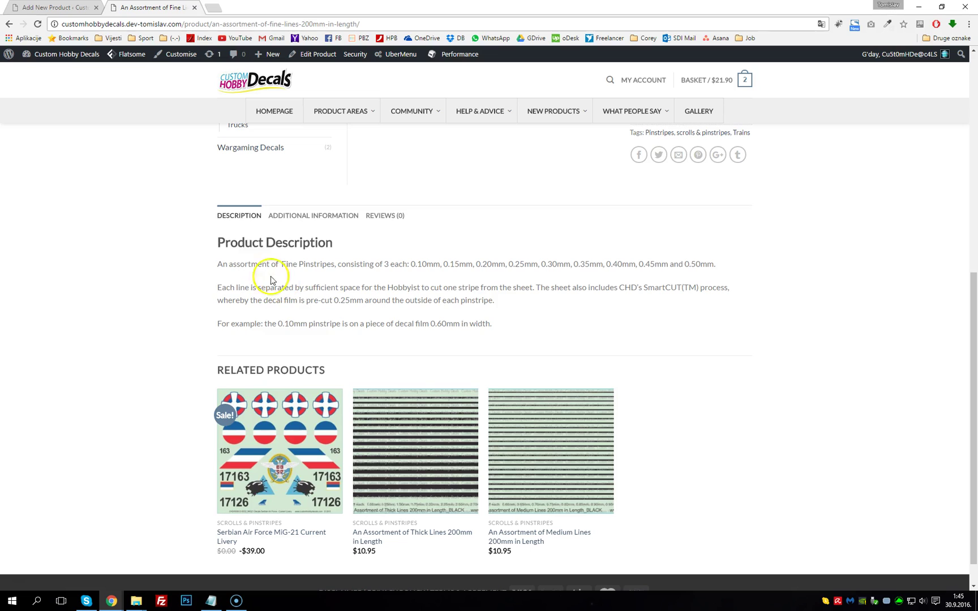
left_click_drag(220, 237, 492, 326)
left_click(57, 6)
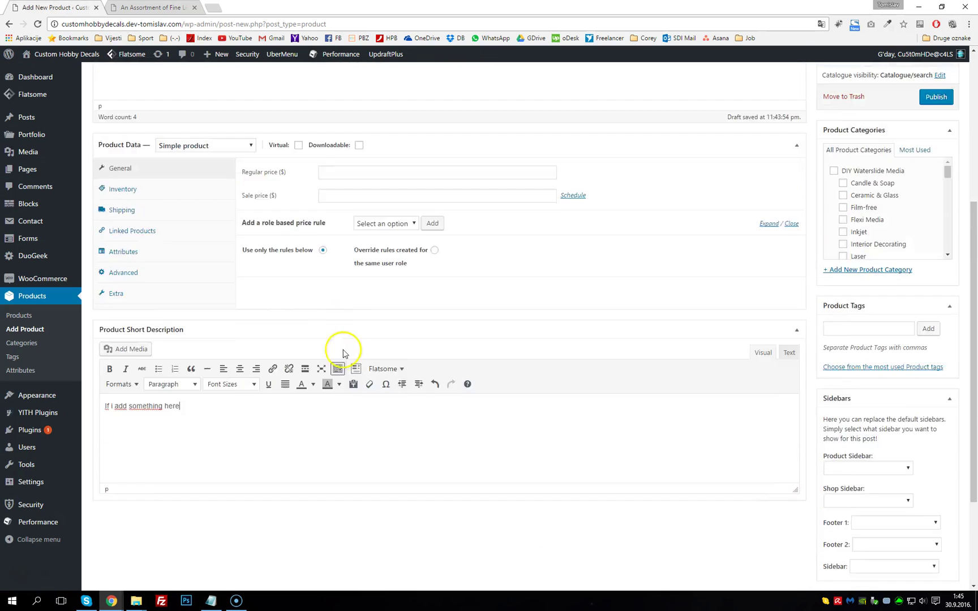
scroll(297, 307, "up", 5)
left_click_drag(147, 233, 86, 237)
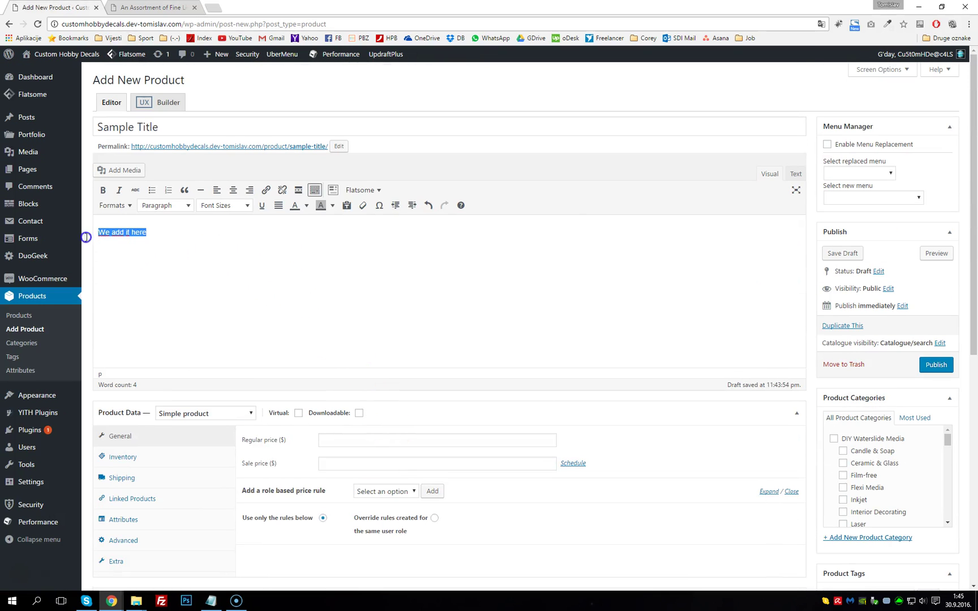
left_click(240, 268)
Step: Focus the draft's Product Tags field, then switch to the live Fine Lines product page
scroll(793, 348, "down", 2)
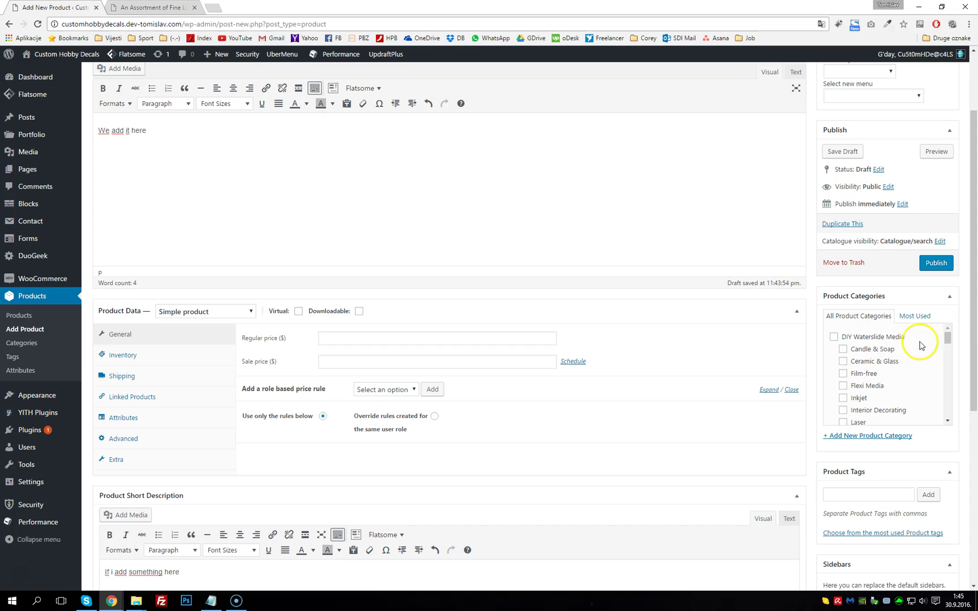
mouse_move(953, 338)
left_mouse_down()
mouse_move(954, 413)
mouse_move(950, 327)
left_mouse_up()
scroll(860, 481, "down", 2)
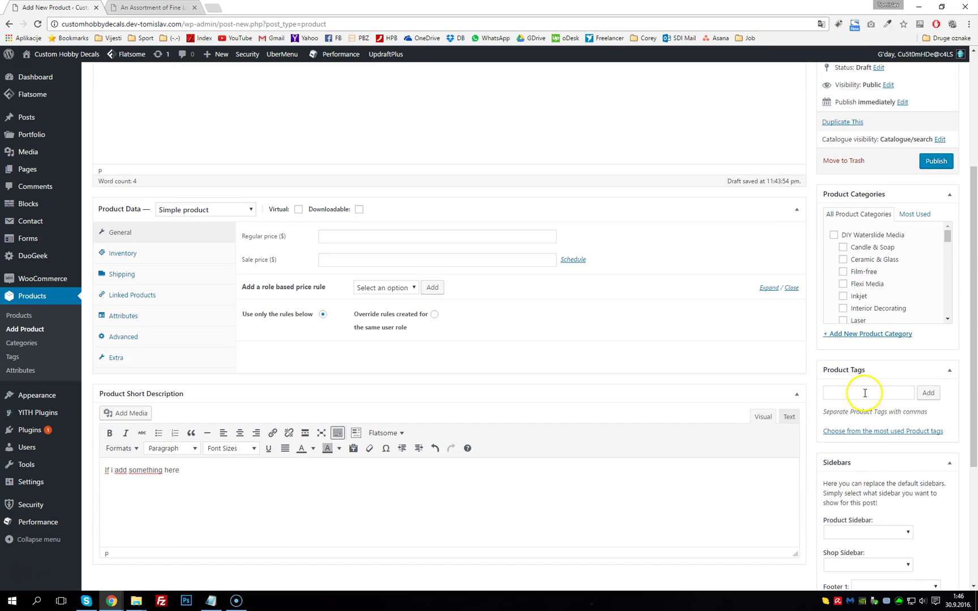
left_click(864, 393)
scroll(864, 392, "down", 3)
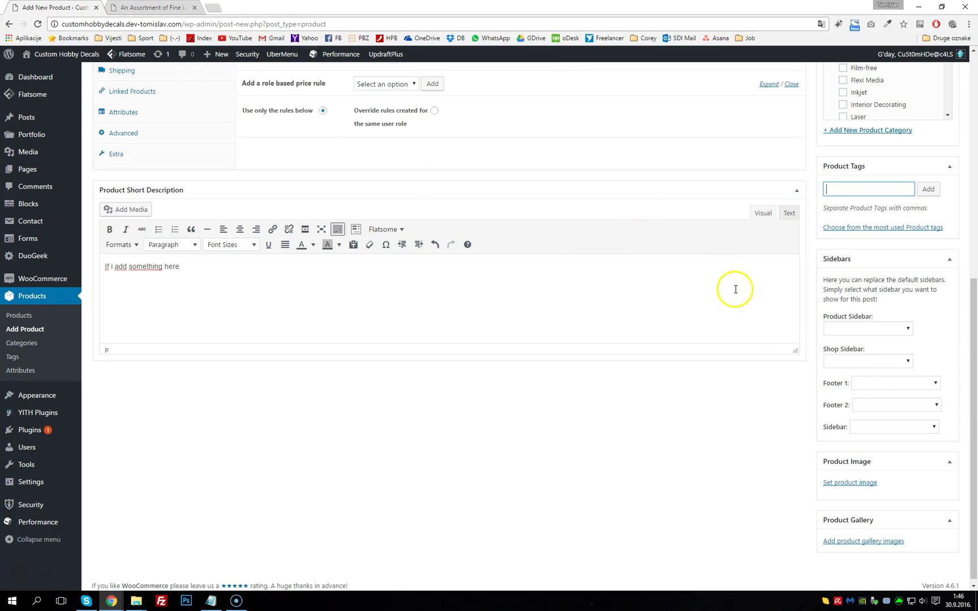
scroll(279, 89, "up", 2)
key("ctrl+Tab")
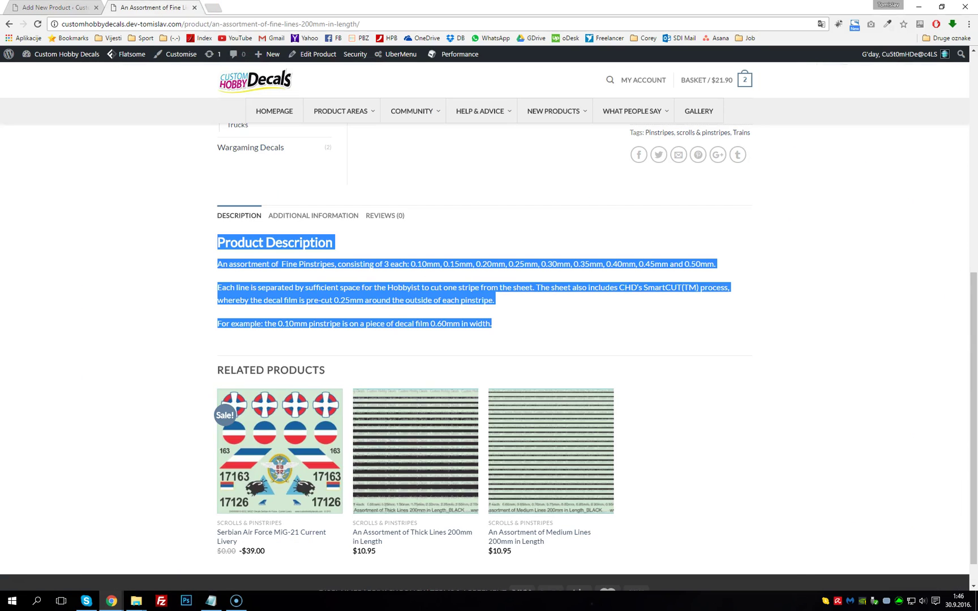
Step: Open the Fine Lines product's Edit Product page in a new tab, then return to the draft
right_click(319, 57)
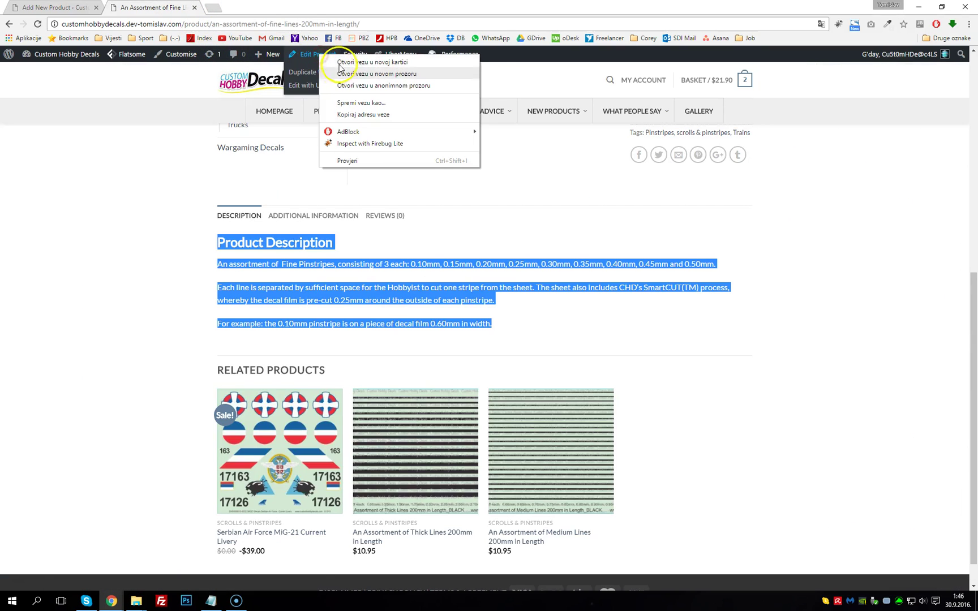
left_click(348, 61)
left_click(54, 8)
scroll(749, 376, "down", 5)
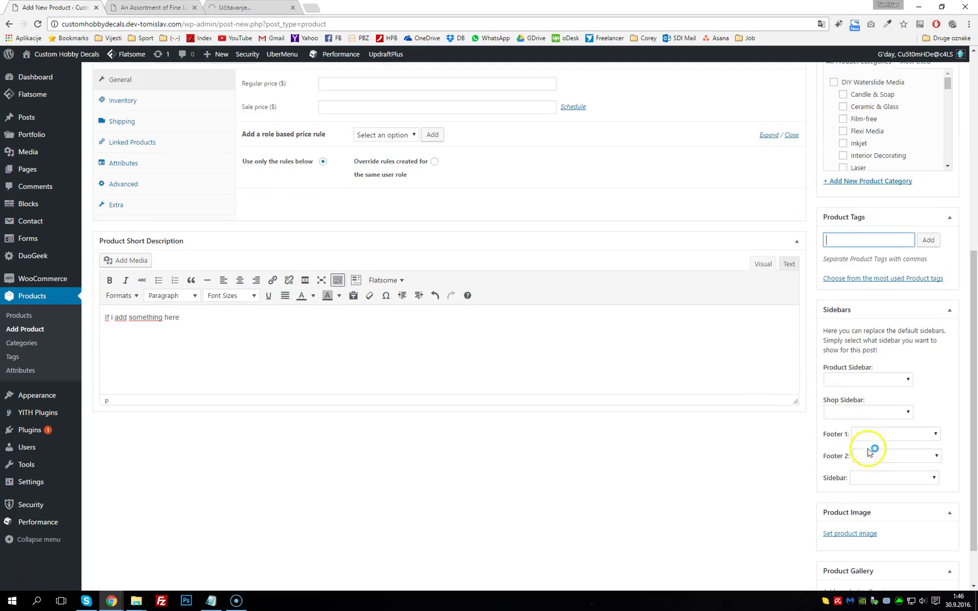
scroll(875, 464, "down", 1)
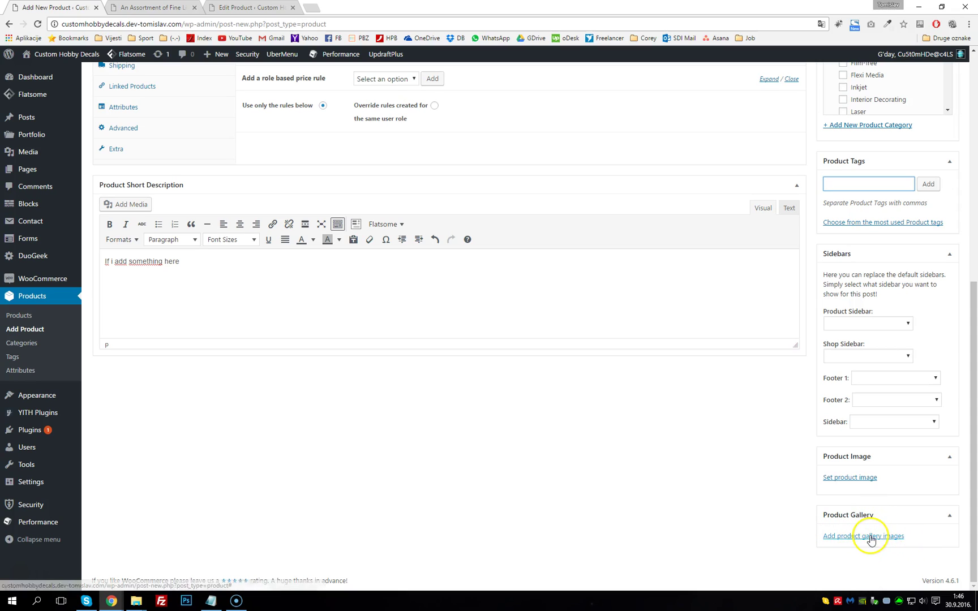
Step: Review the live Fine Lines page and scroll through its admin edit page
left_click(180, 8)
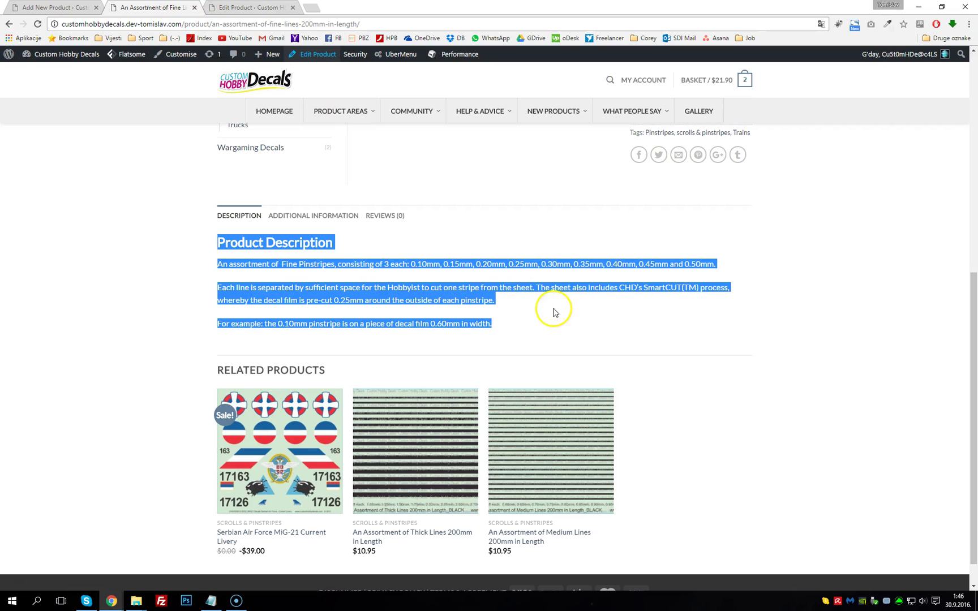
left_click(524, 319)
scroll(541, 339, "up", 7)
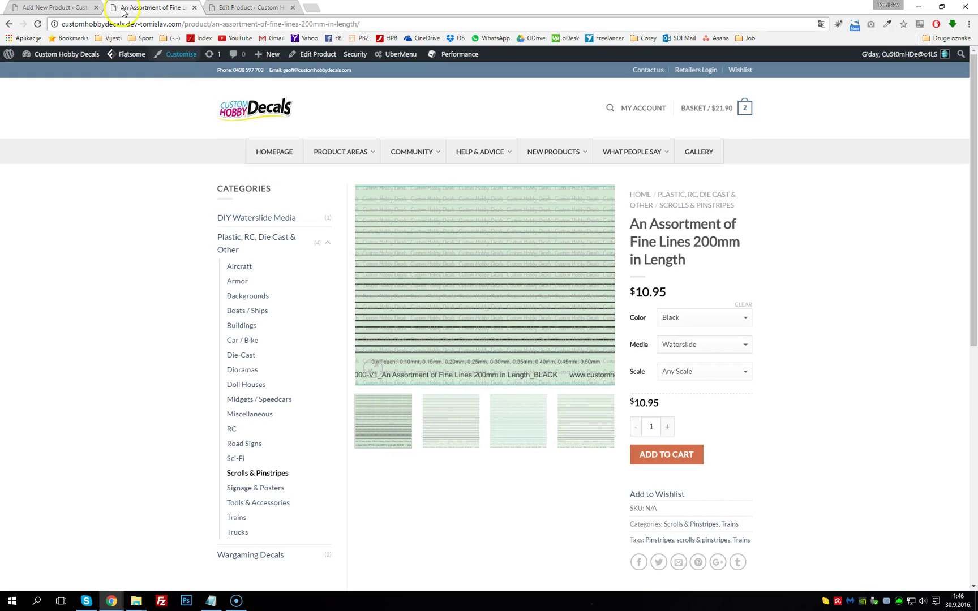
left_click(249, 8)
scroll(436, 218, "down", 4)
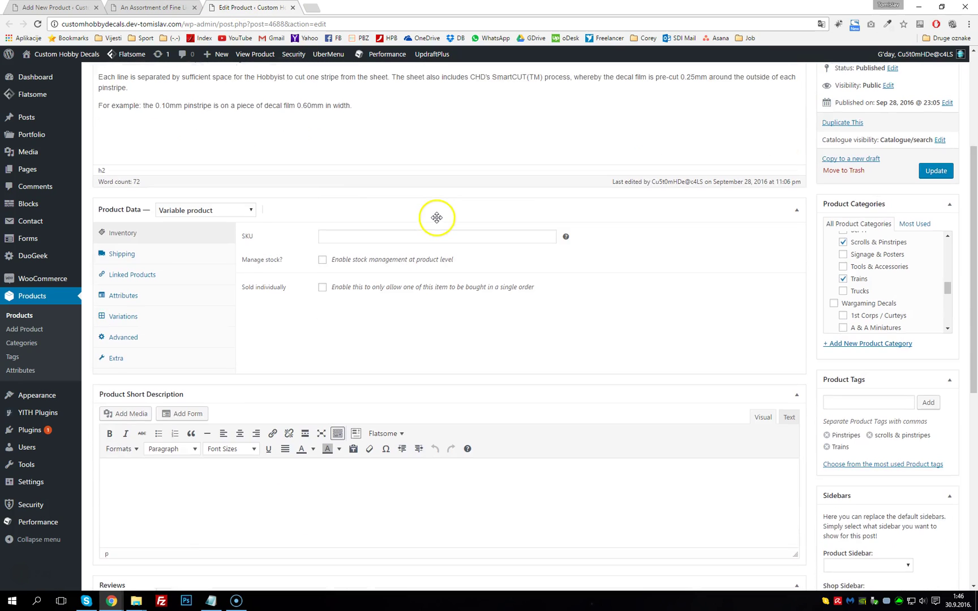
scroll(436, 217, "down", 5)
scroll(439, 221, "up", 8)
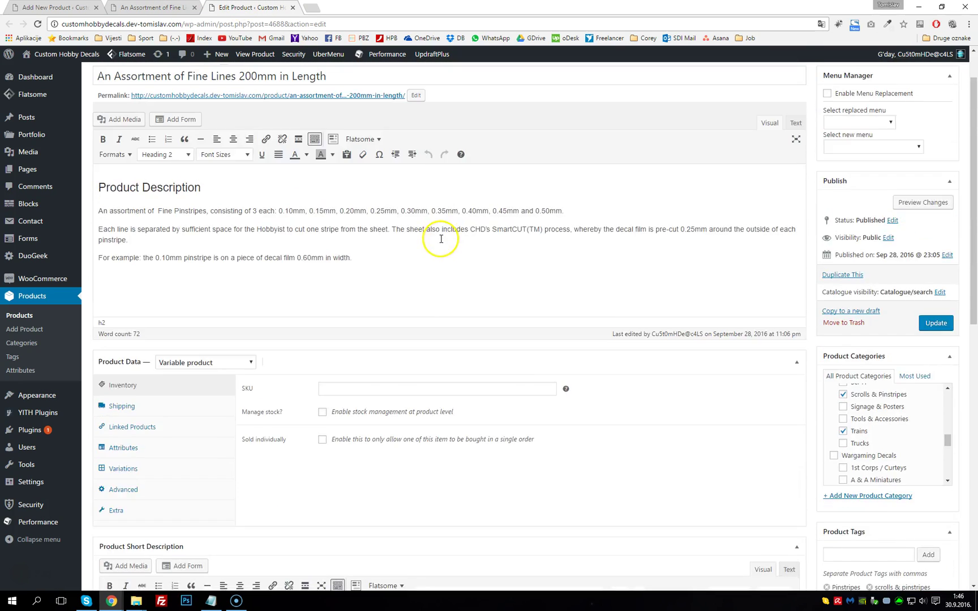
scroll(441, 239, "up", 2)
Step: Return to the Sample Title draft and scroll to its Simple-type Product Data section
left_click(148, 8)
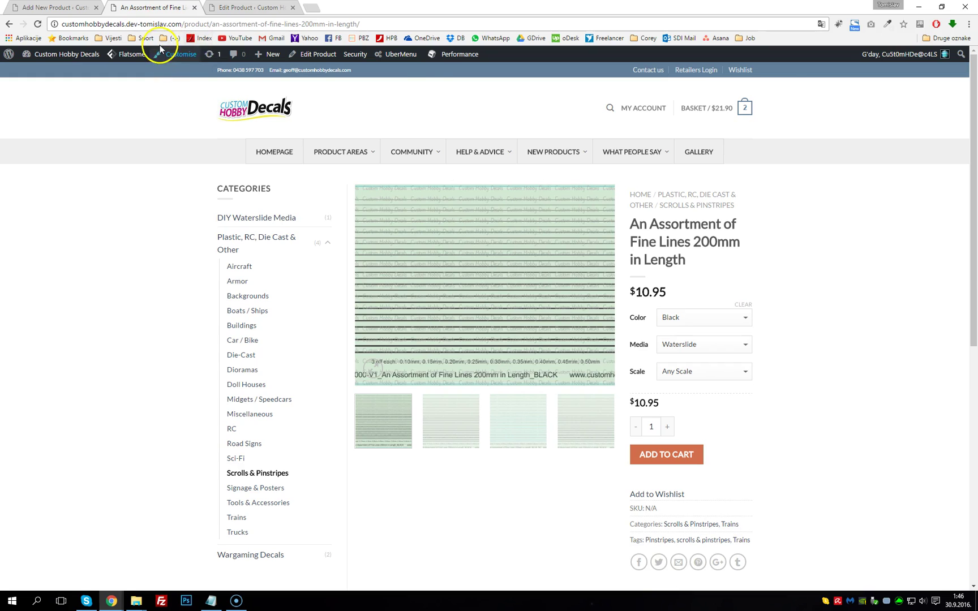
left_click(57, 7)
scroll(735, 459, "up", 3)
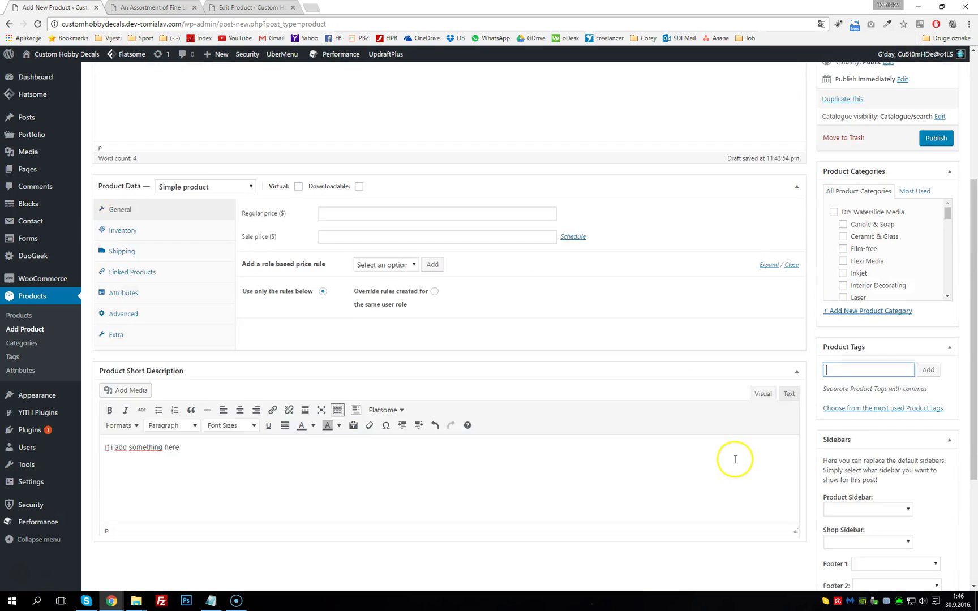
scroll(736, 462, "down", 4)
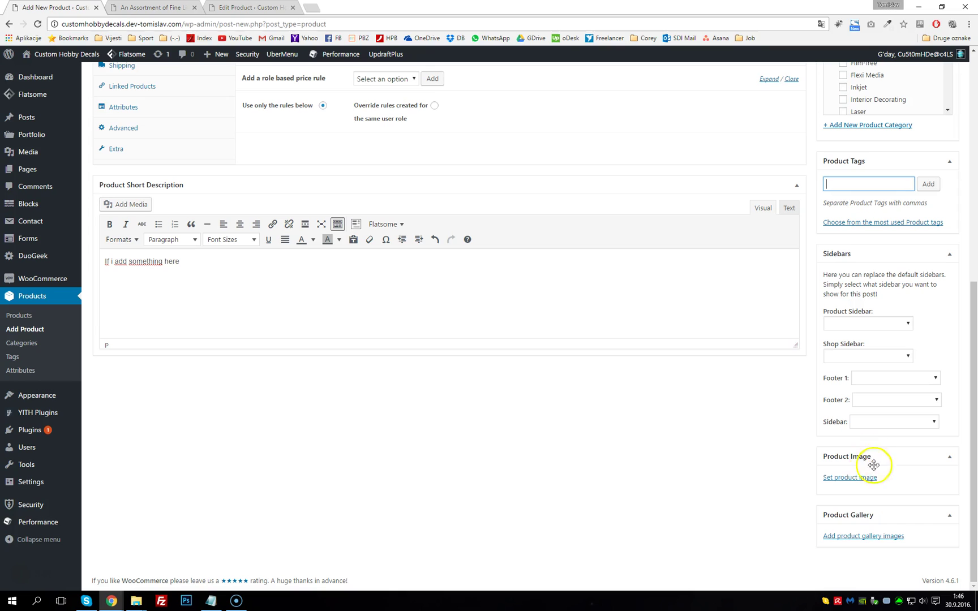
scroll(560, 431, "up", 5)
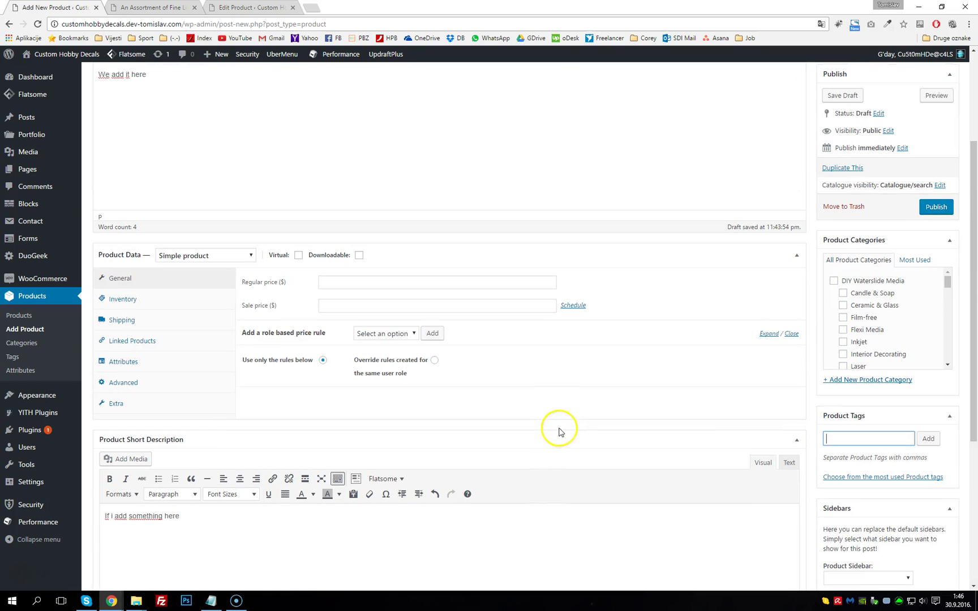
scroll(585, 400, "up", 3)
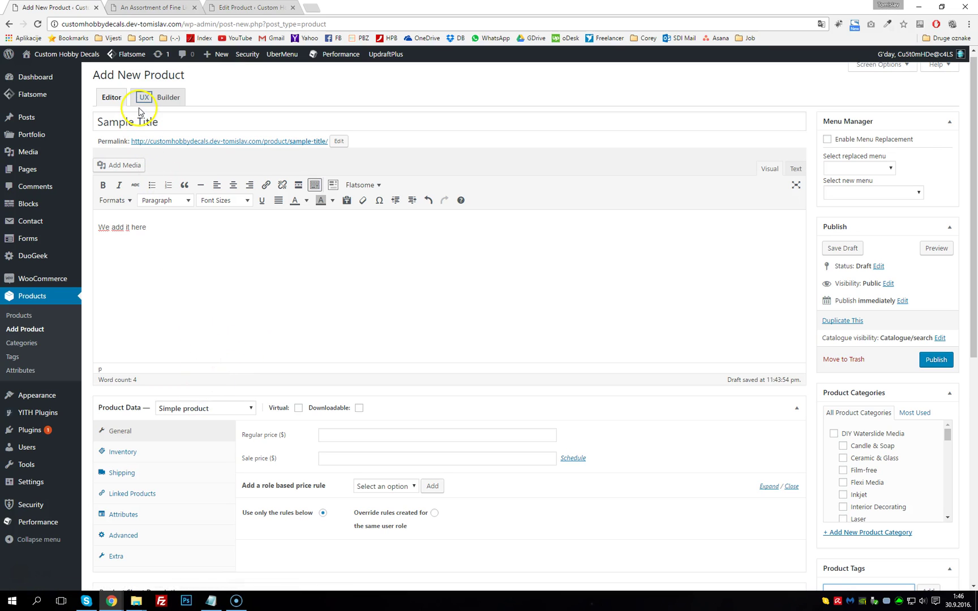
scroll(298, 318, "down", 2)
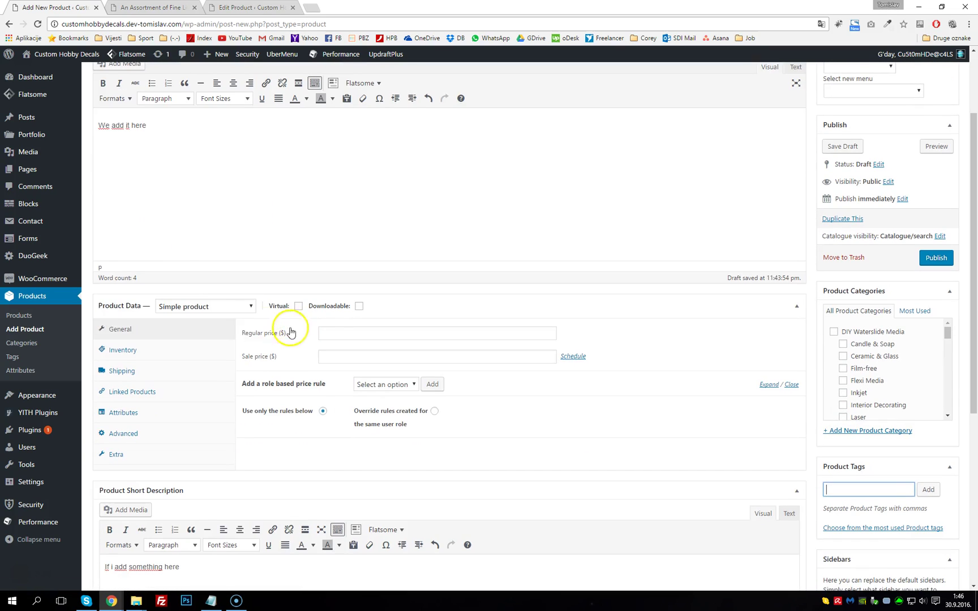
Step: Make the product Variable with SKU 'SKU GOES HERE', then review its Shipping and Linked Products tabs
left_click(194, 307)
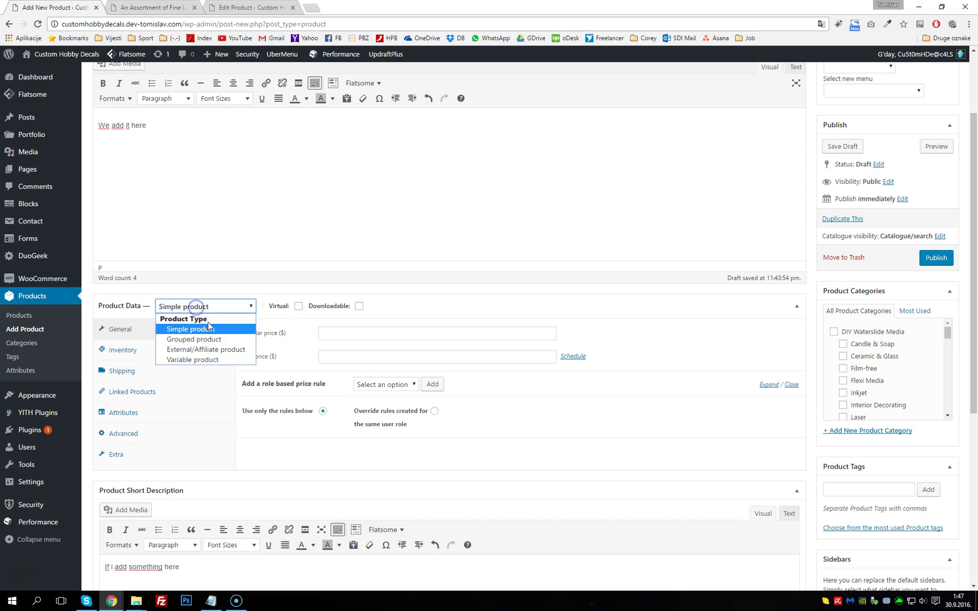
left_click(191, 361)
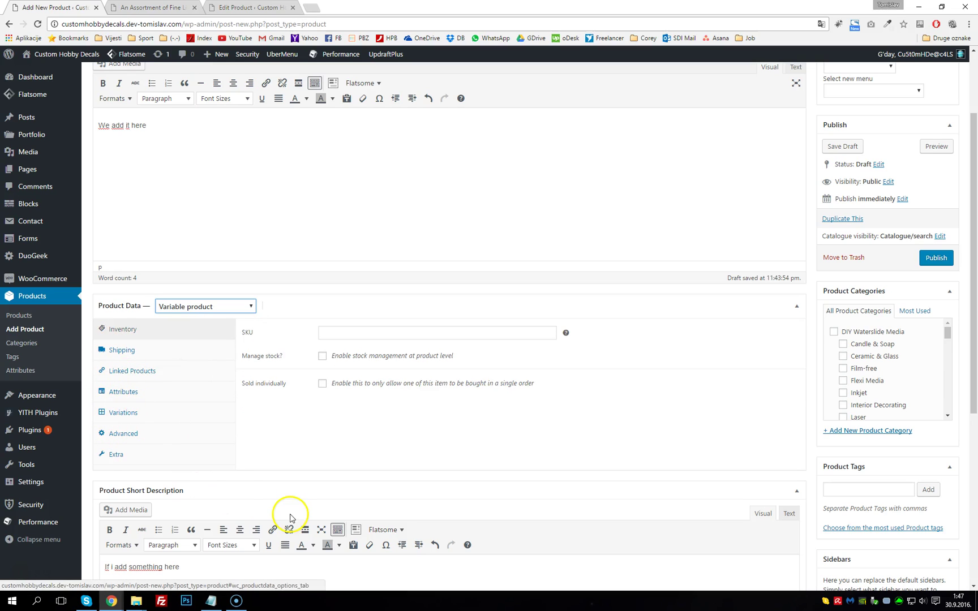
left_click(351, 336)
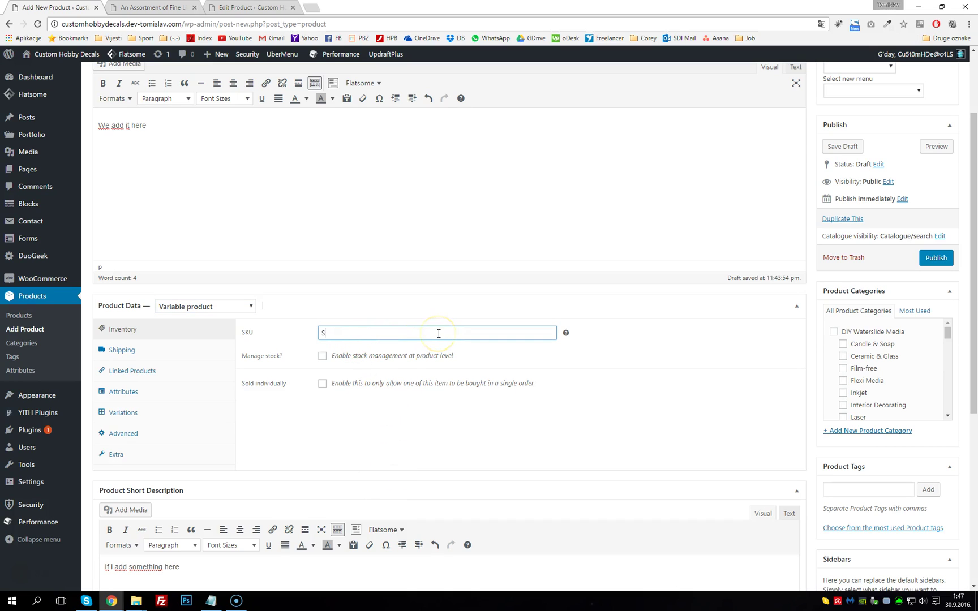
type("SKU GOEWSD")
key("BackSpace")
key("BackSpace")
type("HERE")
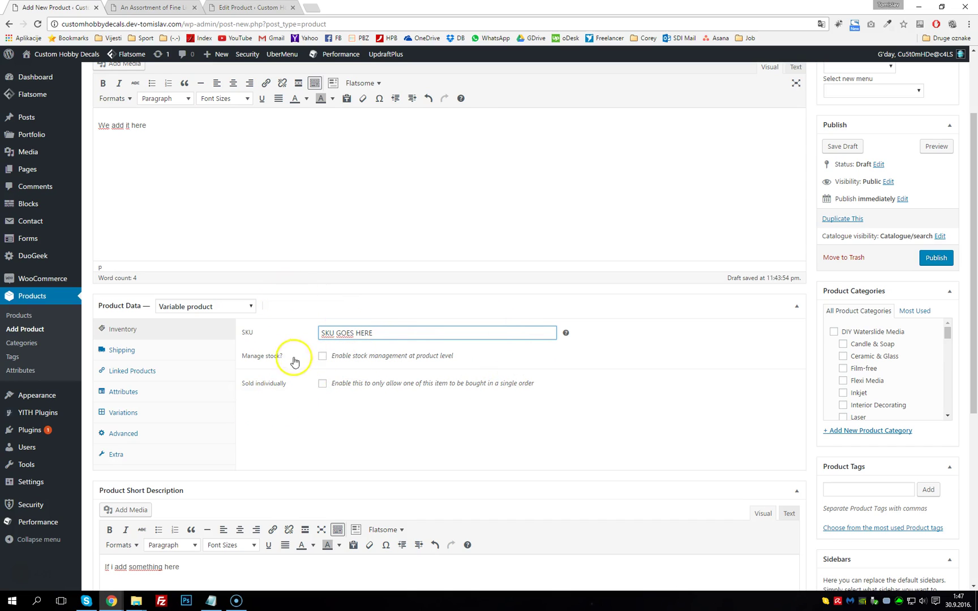
left_click(130, 351)
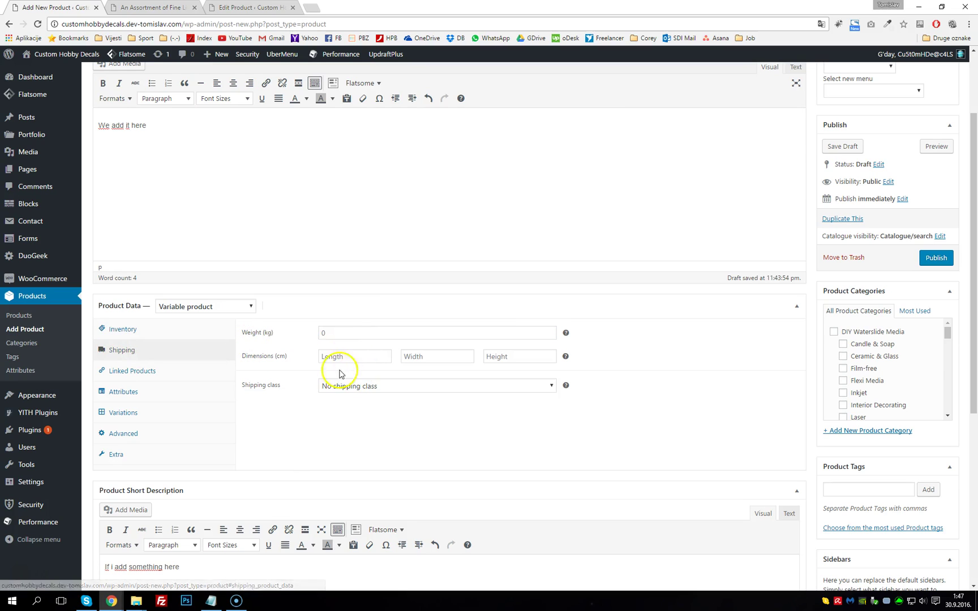
left_click(148, 371)
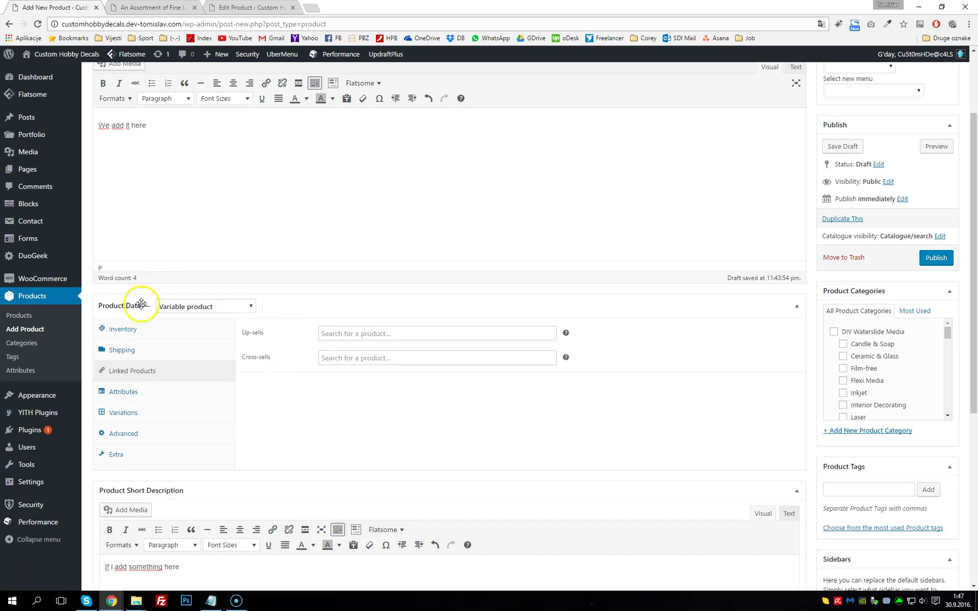
Step: Retitle the product 'T-Shirt' and start replacing its description with 'T-Shirt description'
left_click(136, 398)
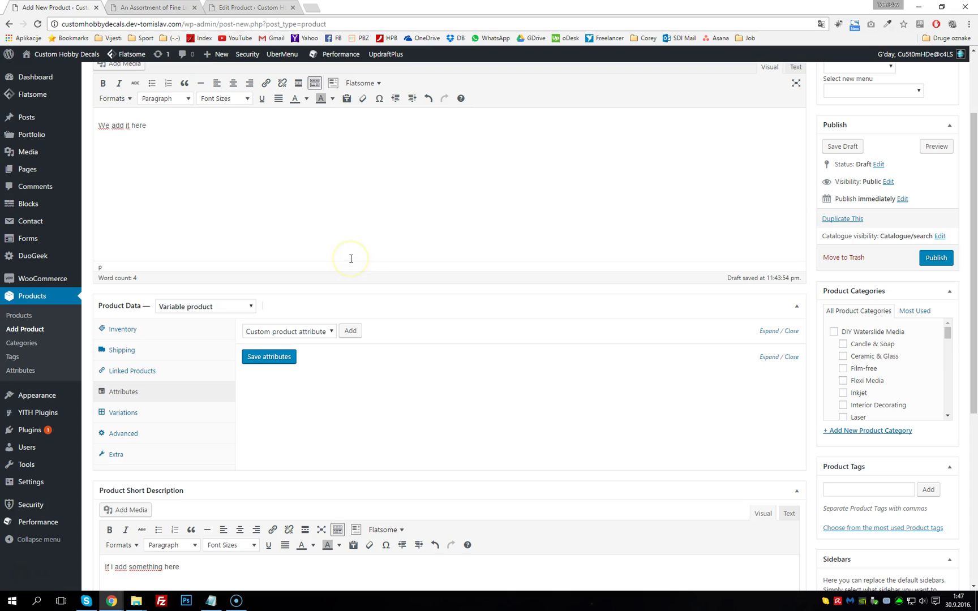
scroll(553, 278, "up", 2)
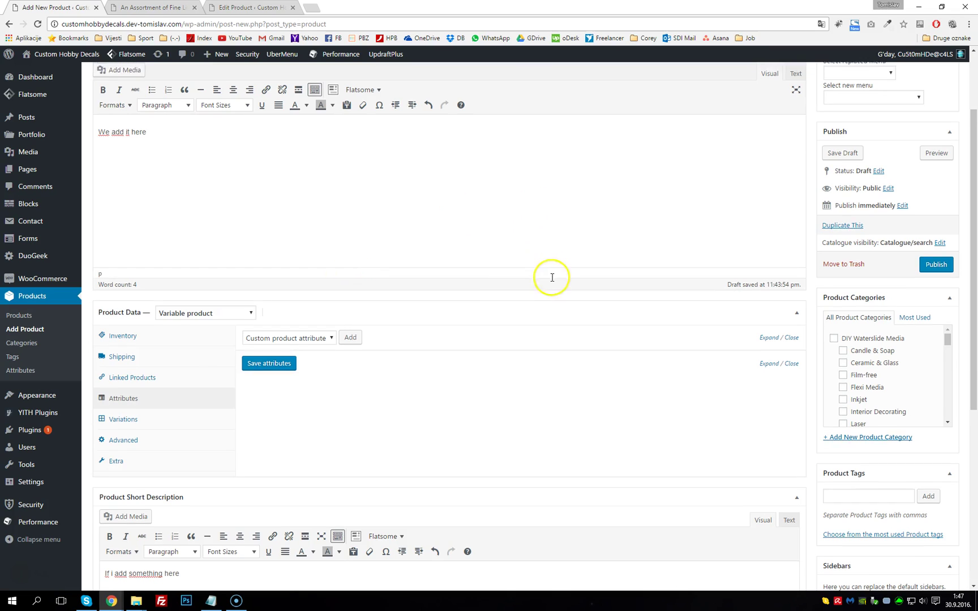
triple_click(209, 127)
type("T")
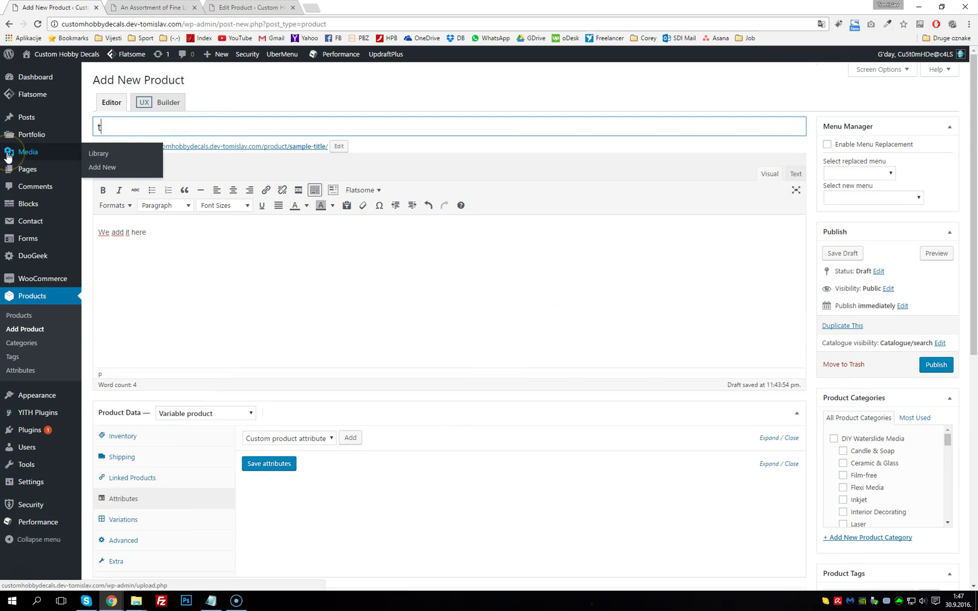
type("-Shirt")
left_click(20, 153)
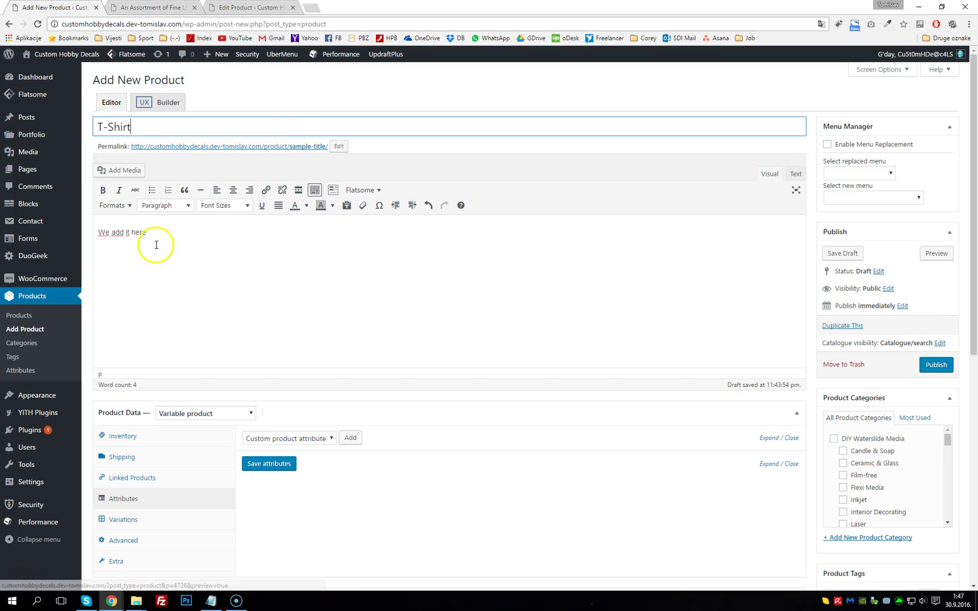
left_click_drag(152, 242, 107, 237)
type("T-S")
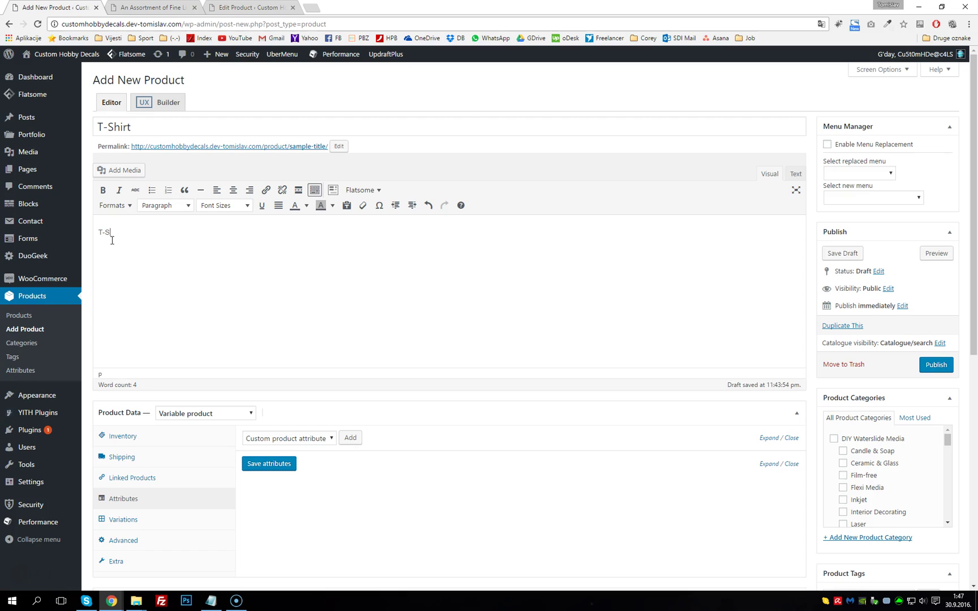
type("hirt desc")
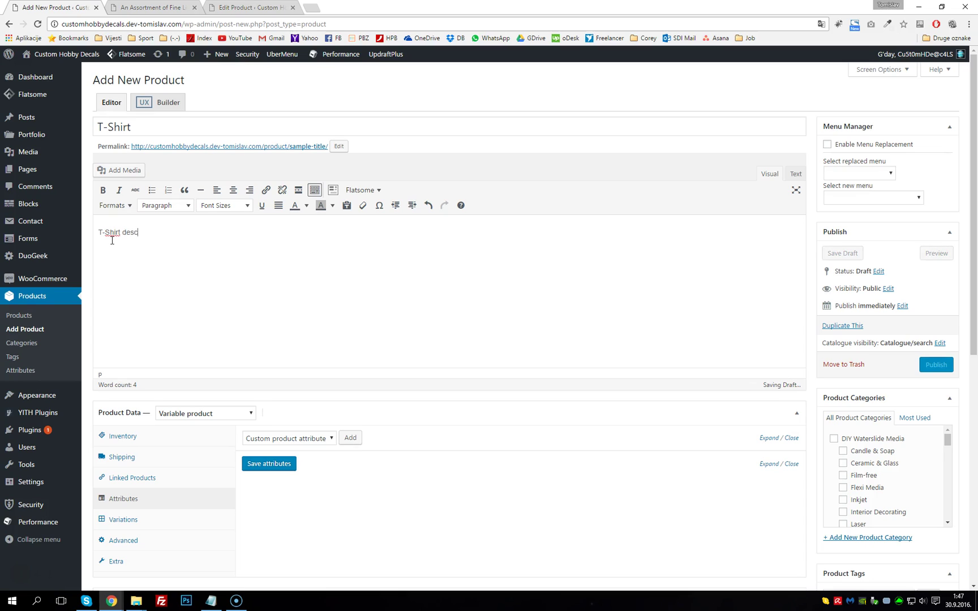
type("ription")
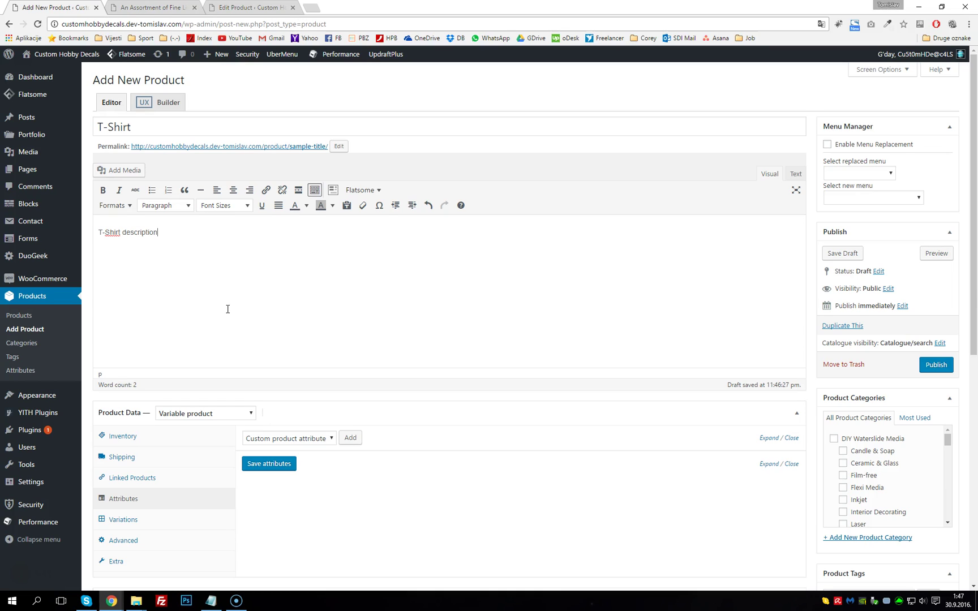
Step: Add a custom Size attribute used for variations with values S | M | L | XL | XXL, and save it
scroll(371, 430, "down", 3)
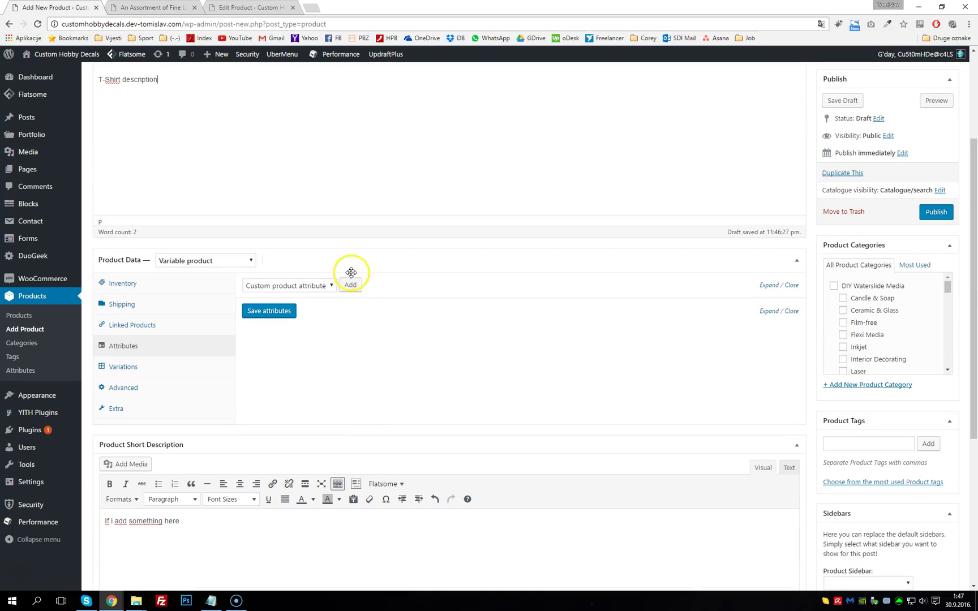
left_click(353, 286)
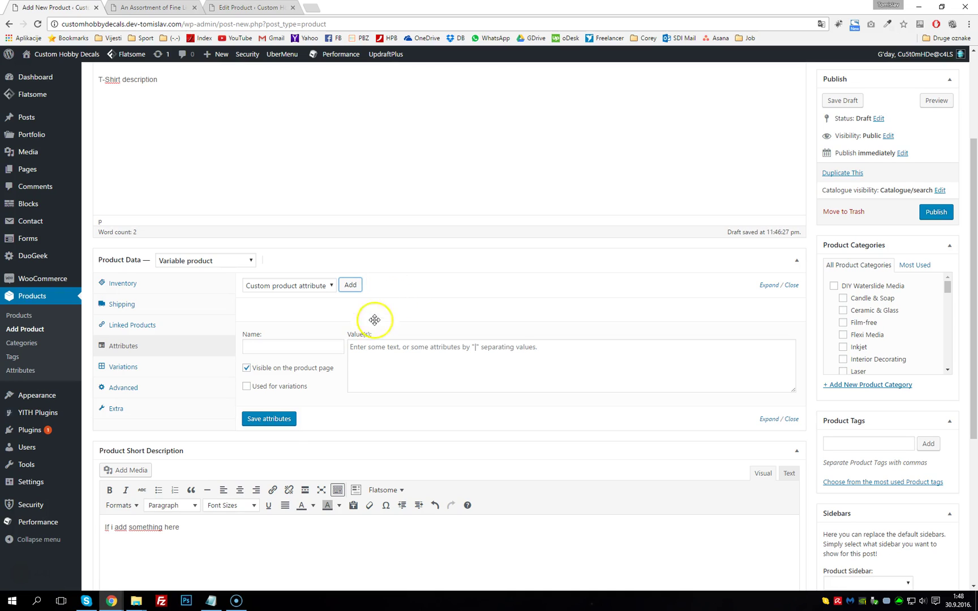
left_click(312, 346)
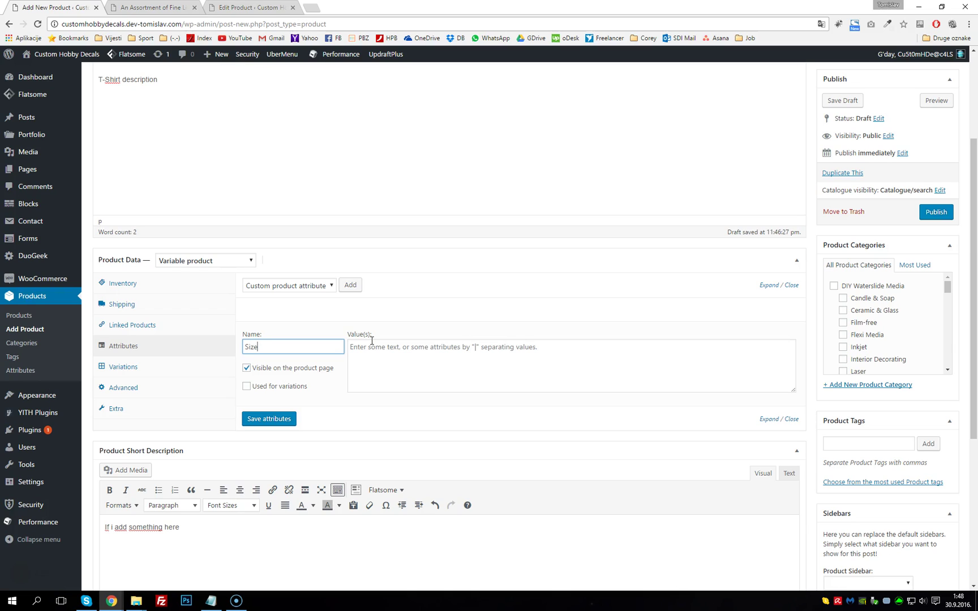
left_click(250, 387)
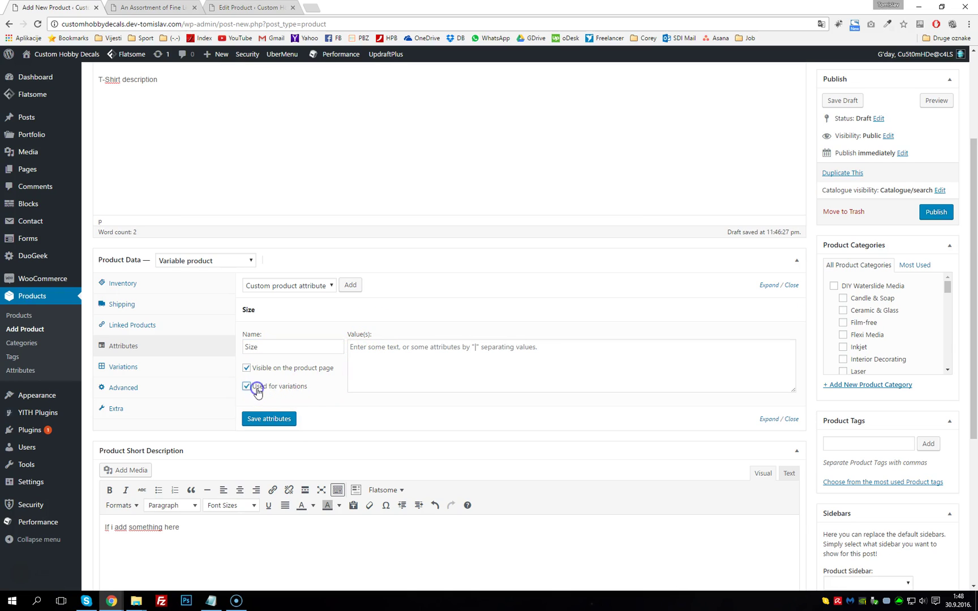
left_click(412, 362)
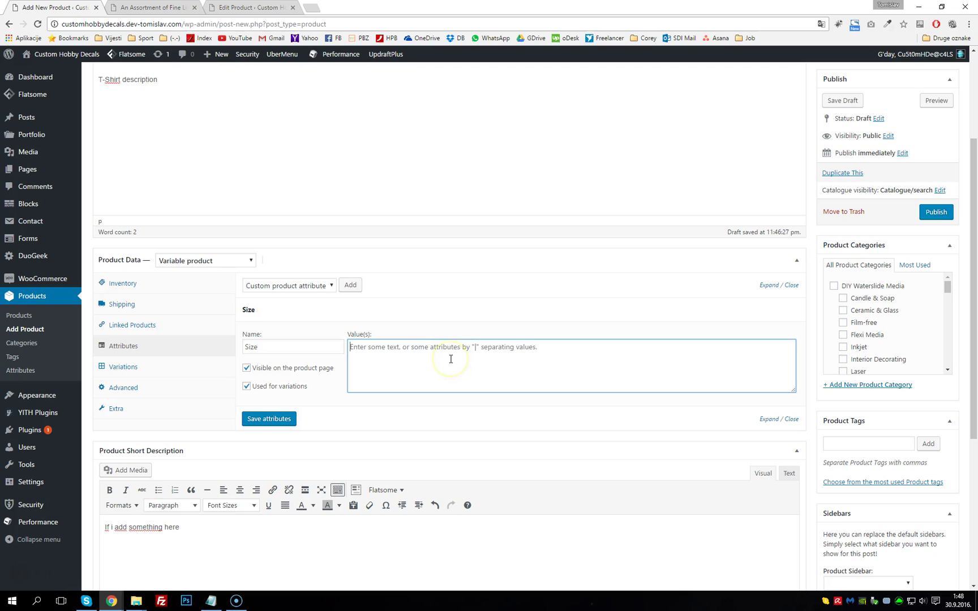
type("S | M | XL | XXL")
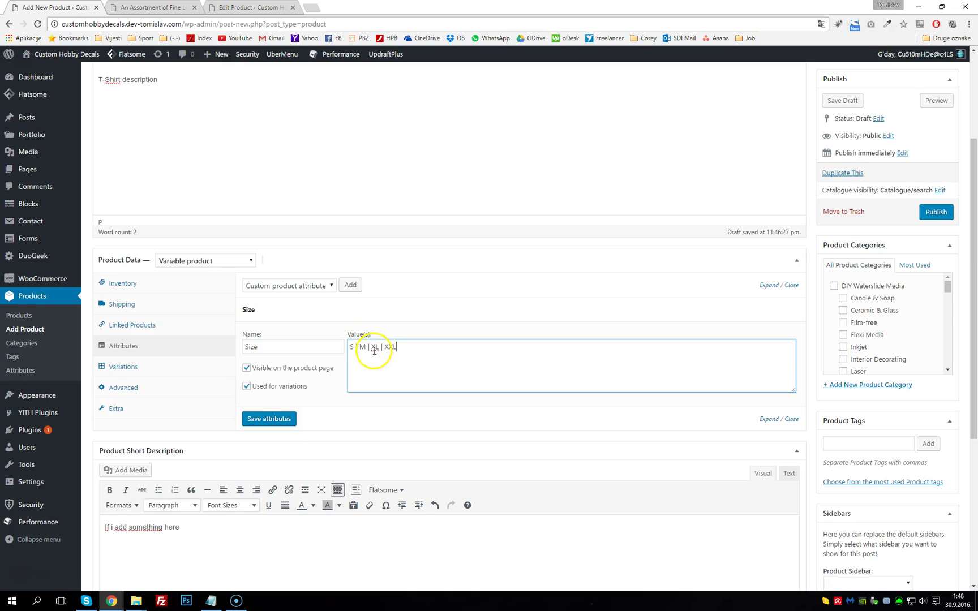
left_click(371, 347)
type("L |XL |")
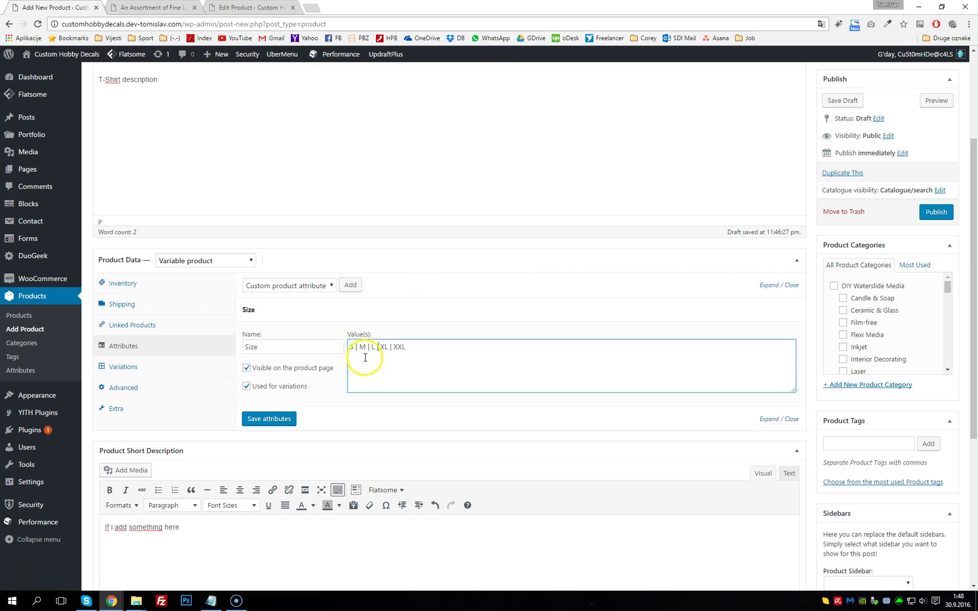
left_click(285, 344)
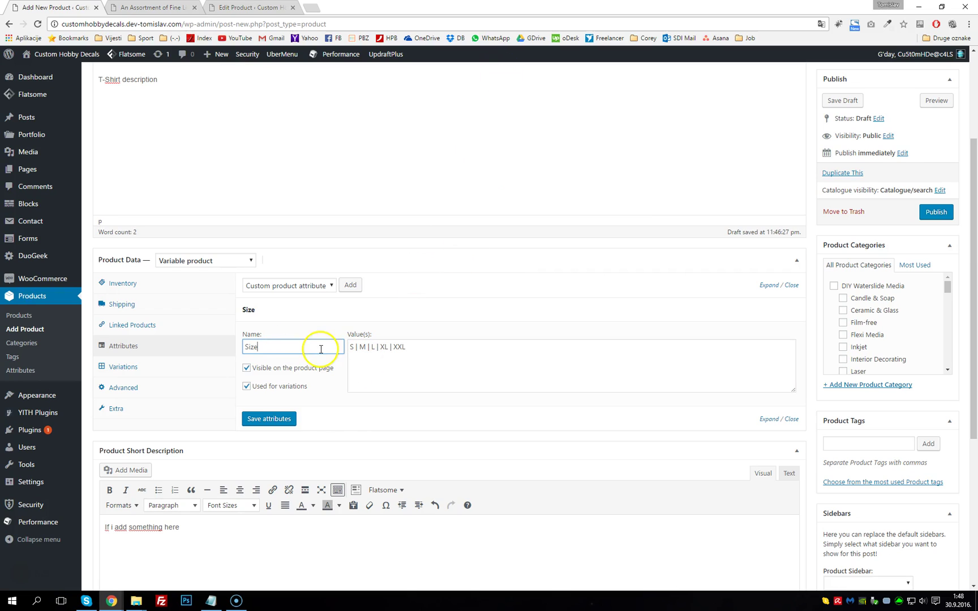
left_click_drag(421, 345, 344, 343)
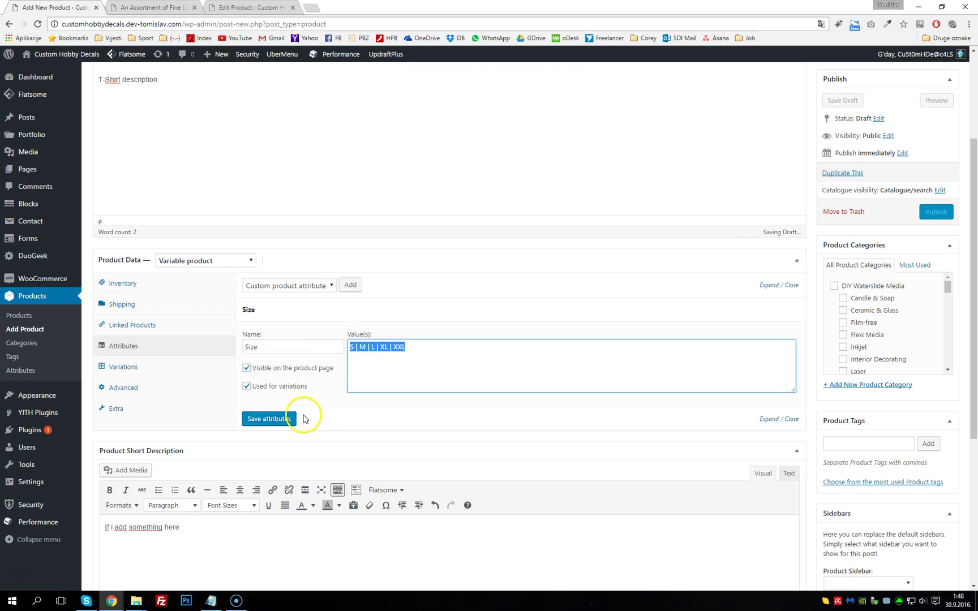
left_click(279, 422)
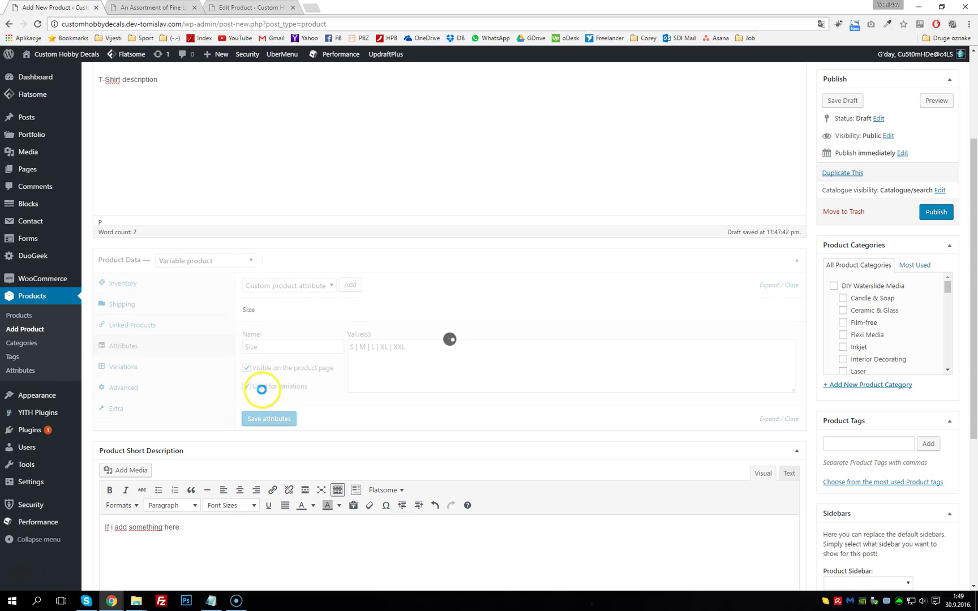
Step: Add a second custom attribute named color
left_click(298, 280)
left_click(299, 279)
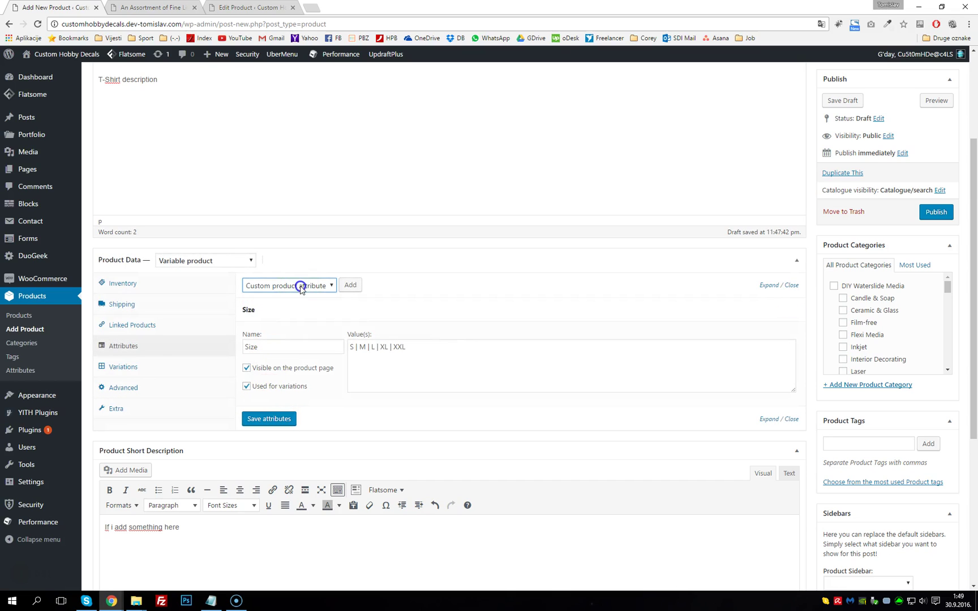
left_click(352, 285)
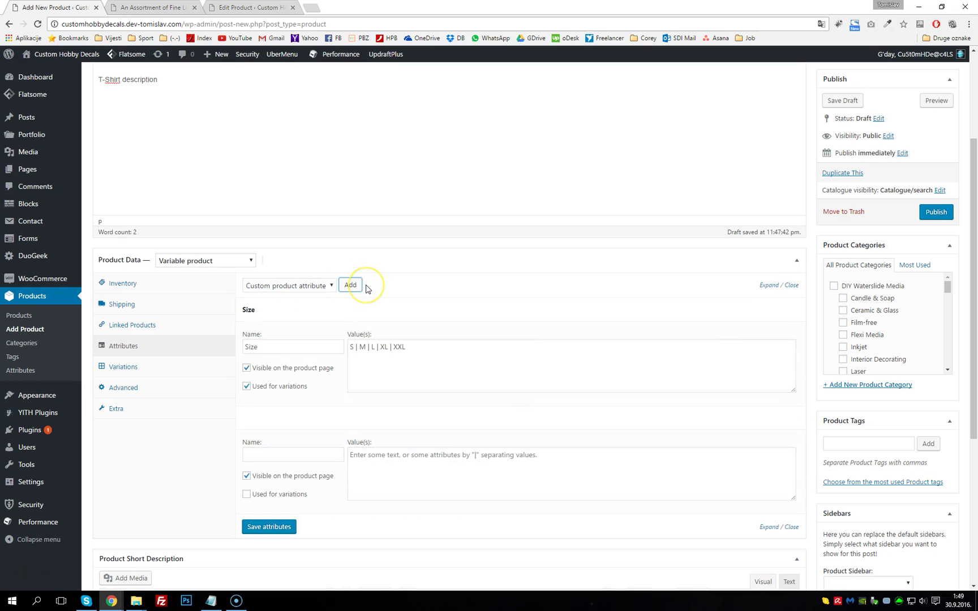
left_click(315, 456)
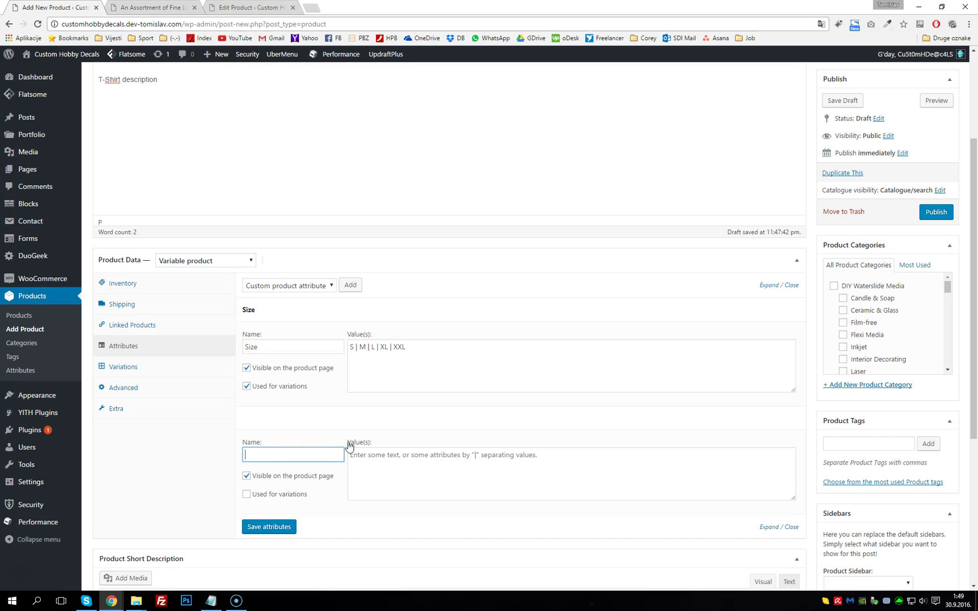
type("c")
type("olor")
Step: Give Color the values Blue | Red, use it for variations, save, and show the variations
key("Tab")
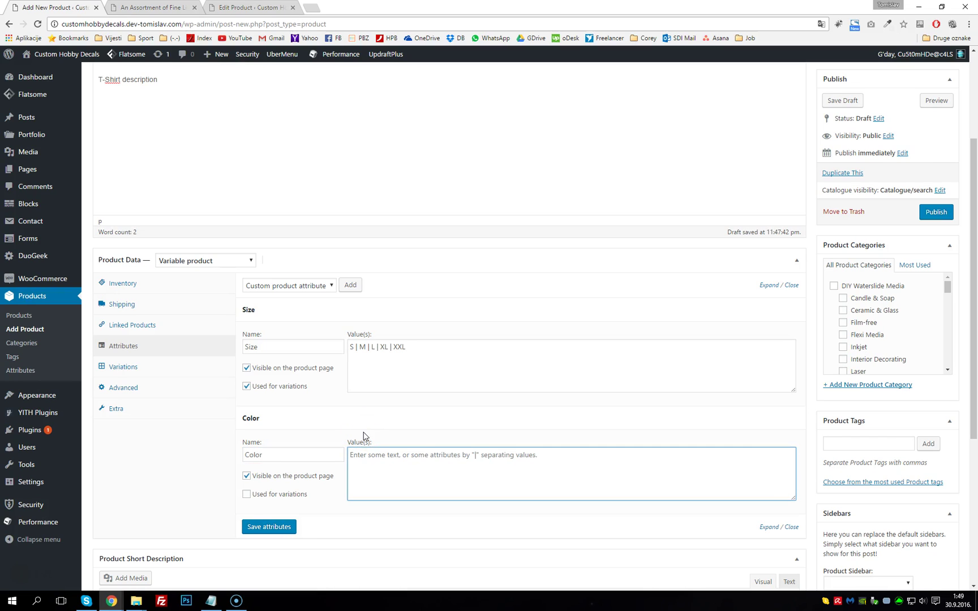
type("Blu")
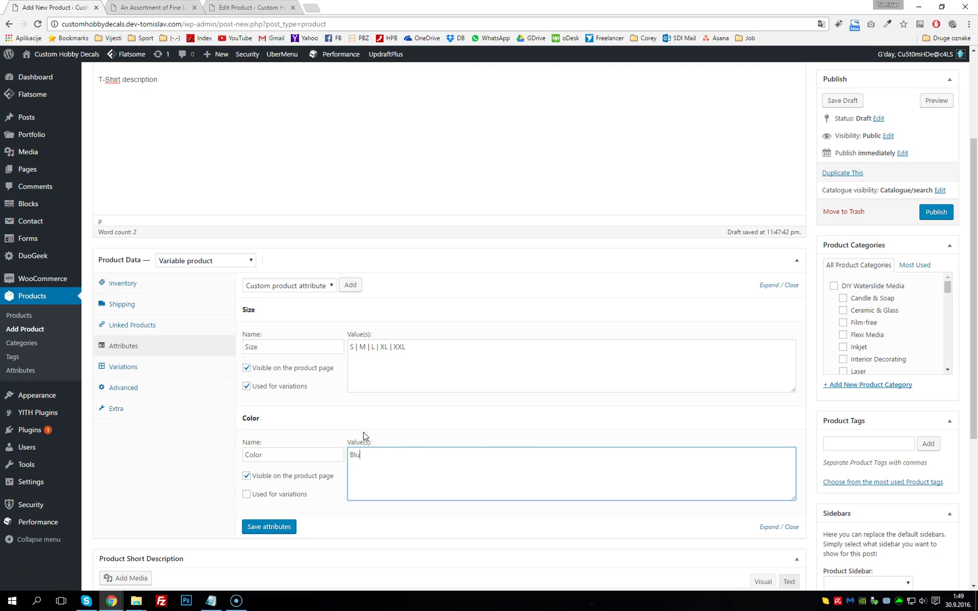
type("e €")
left_click(248, 495)
left_click(248, 495)
left_click(286, 526)
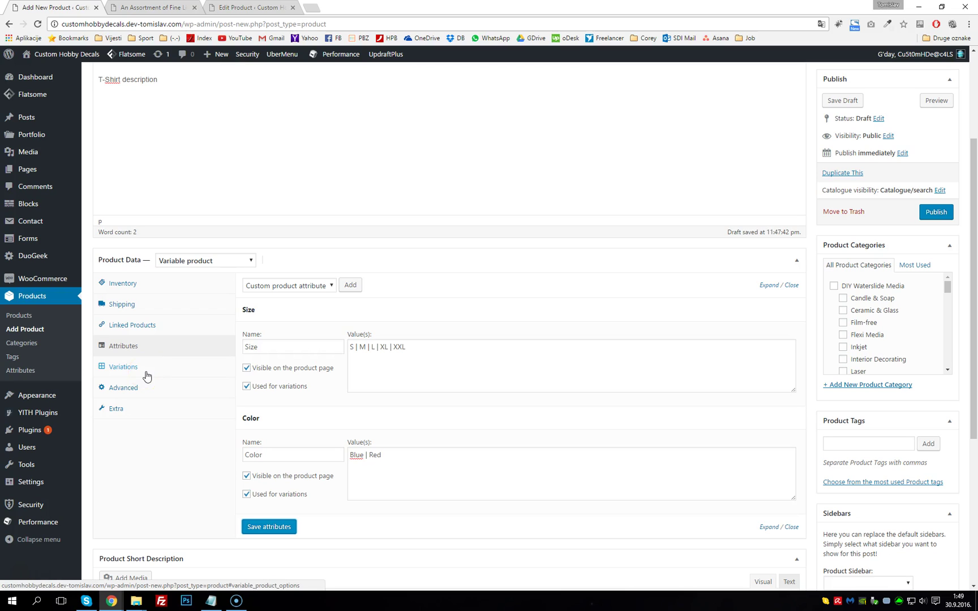
left_click(136, 371)
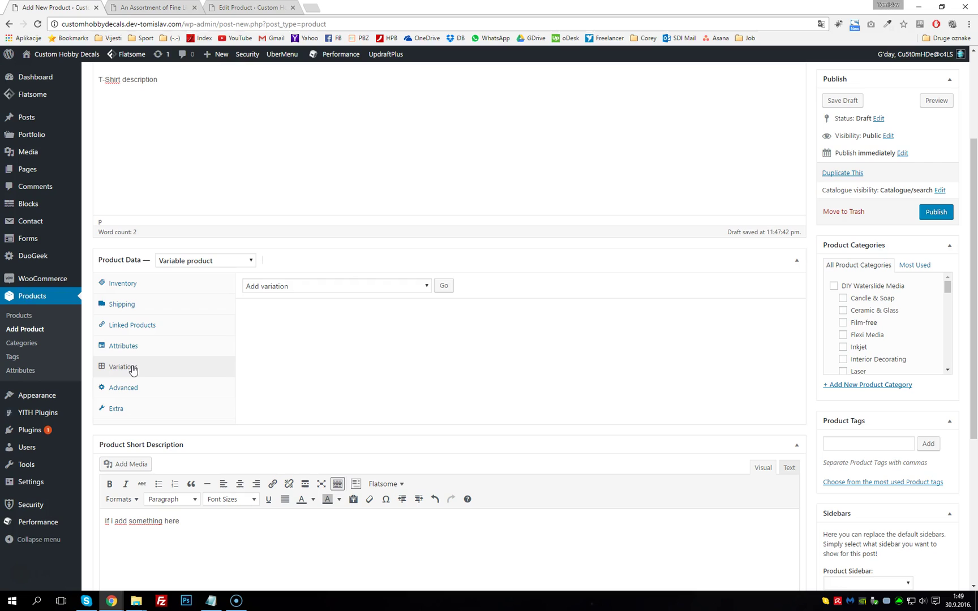
Step: Create variations from all attributes and confirm, producing ten T-Shirt variations
left_click(313, 287)
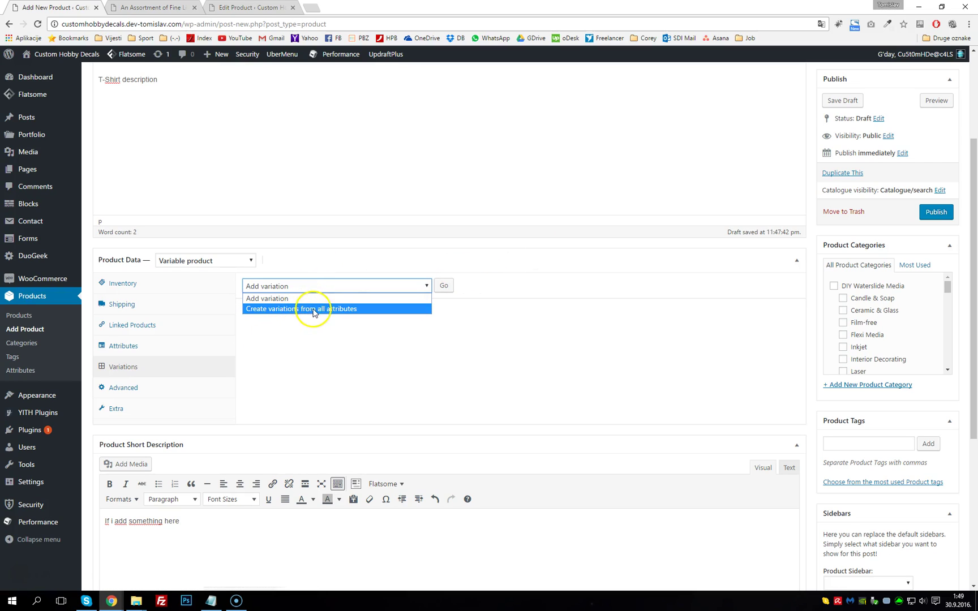
left_click(327, 311)
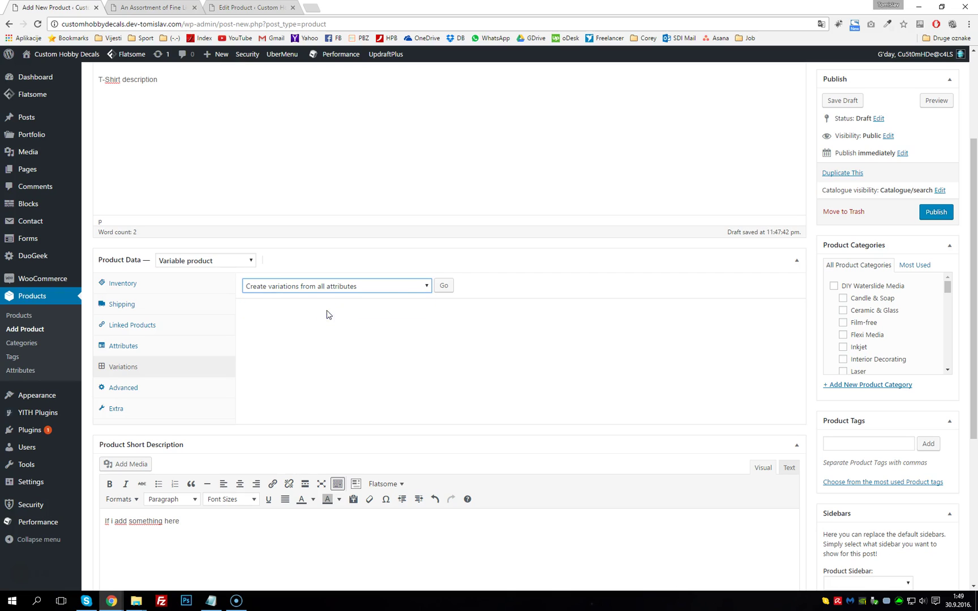
left_click(446, 287)
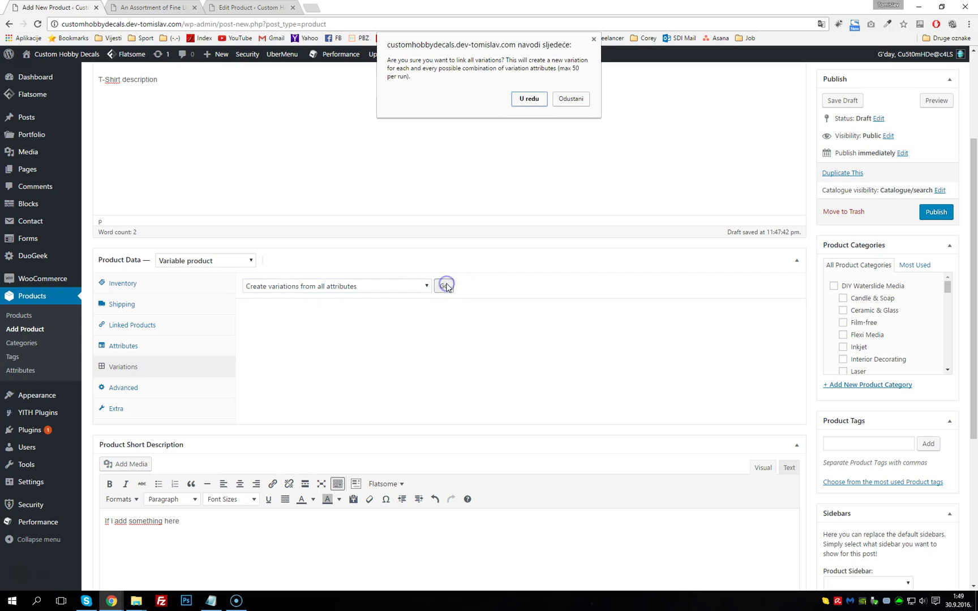
left_click(530, 100)
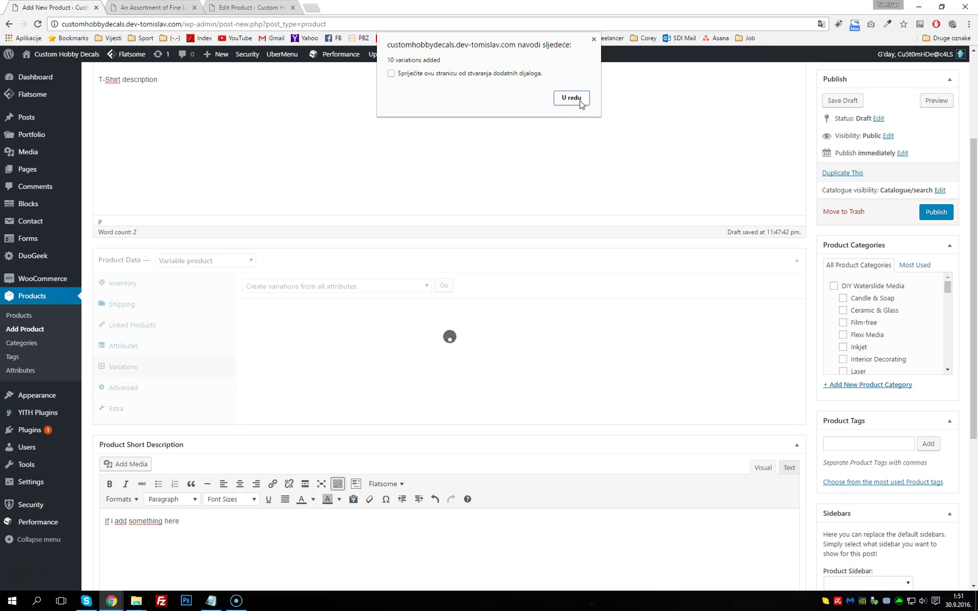
Step: Dismiss the '10 variations added' notice and scroll down to the variations list
left_click(580, 101)
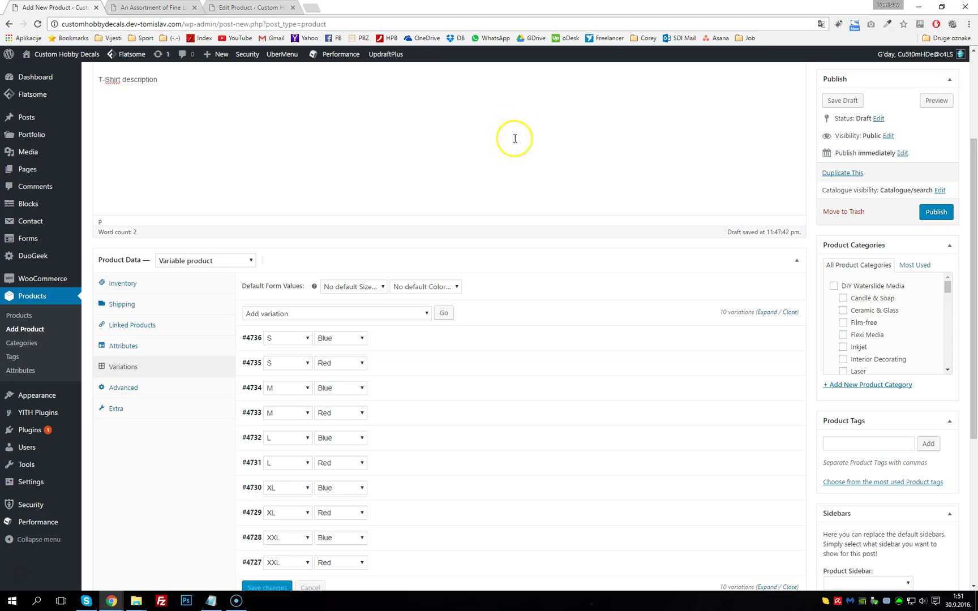
scroll(515, 214, "down", 1)
scroll(514, 215, "down", 1)
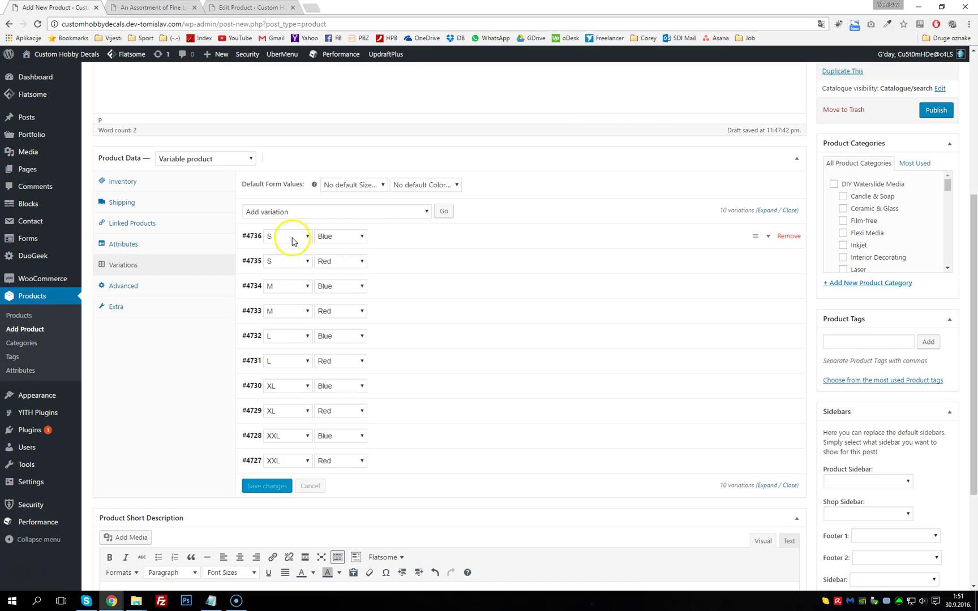
Step: Expand variation #4736 to inspect its Regular price and SKU fields, then collapse it
left_click(496, 237)
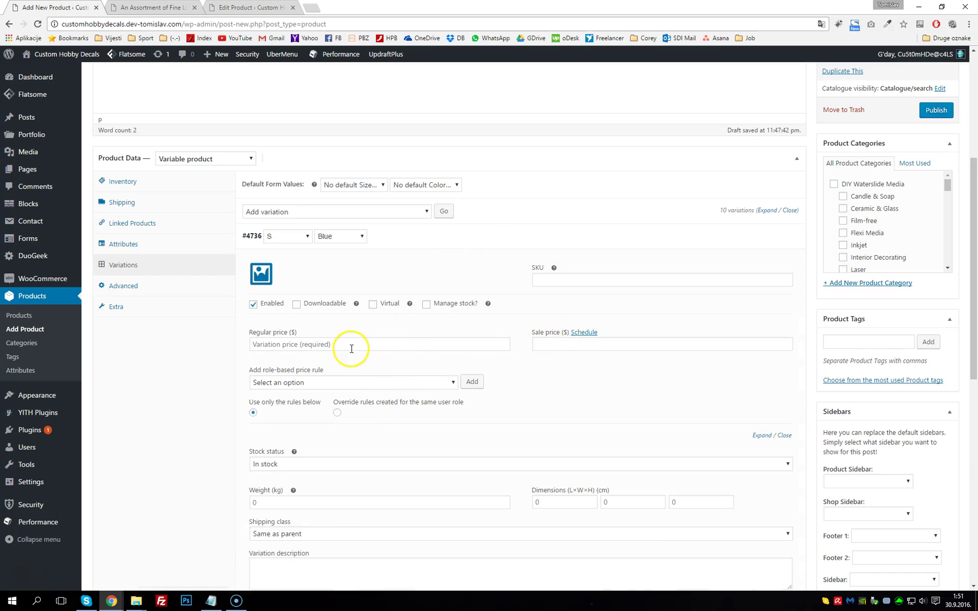
left_click(273, 345)
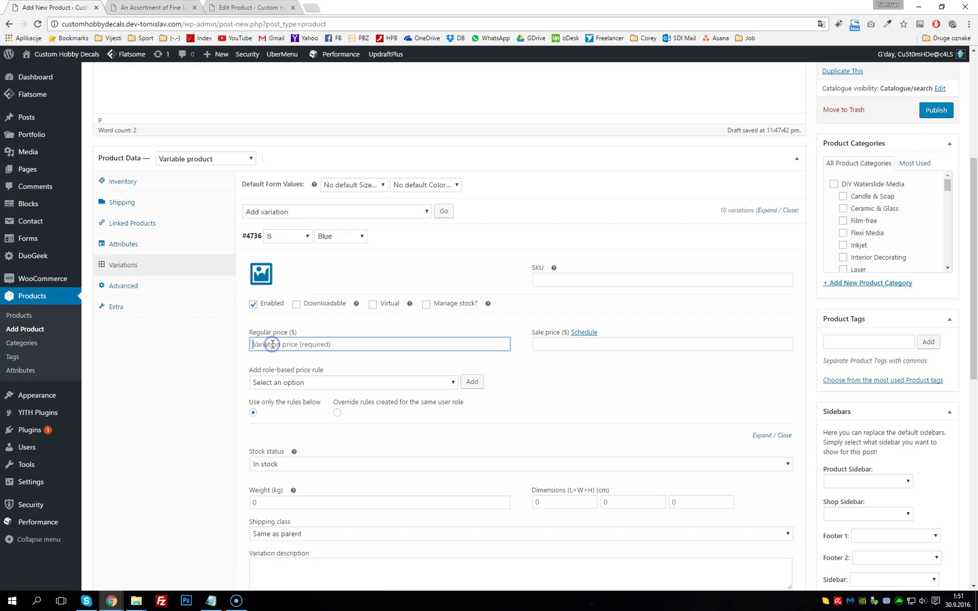
scroll(283, 345, "down", 4)
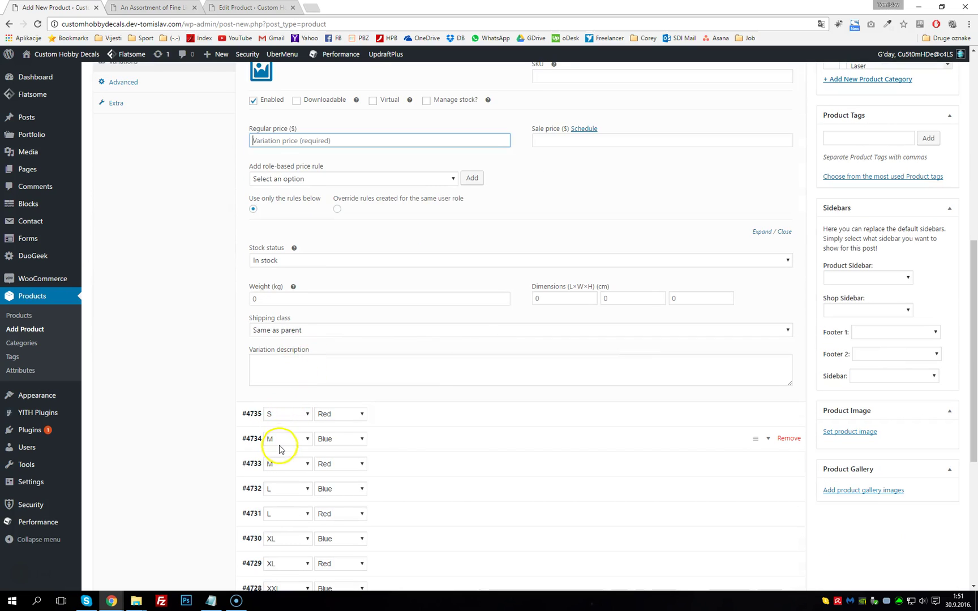
left_click(340, 445)
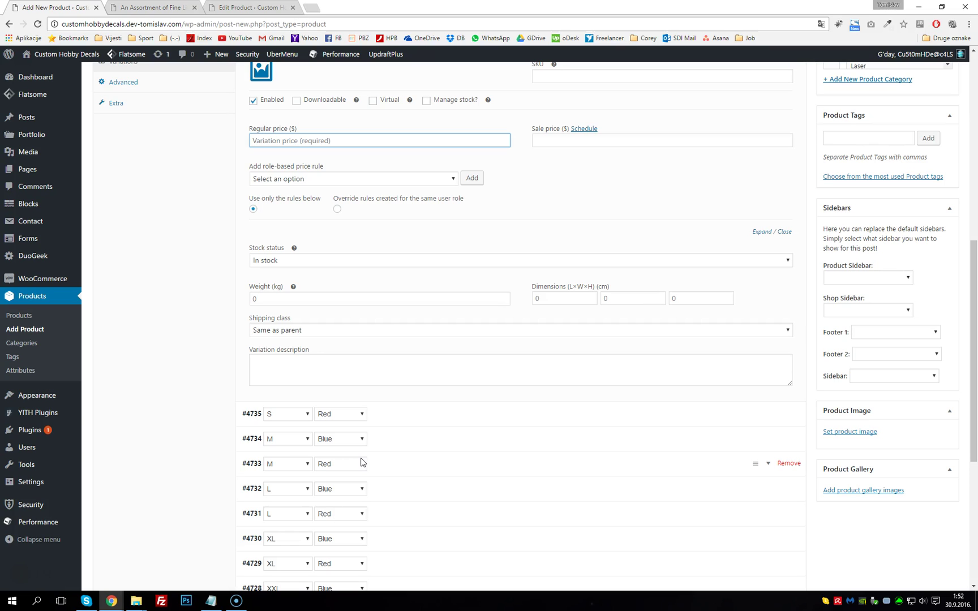
scroll(452, 409, "up", 2)
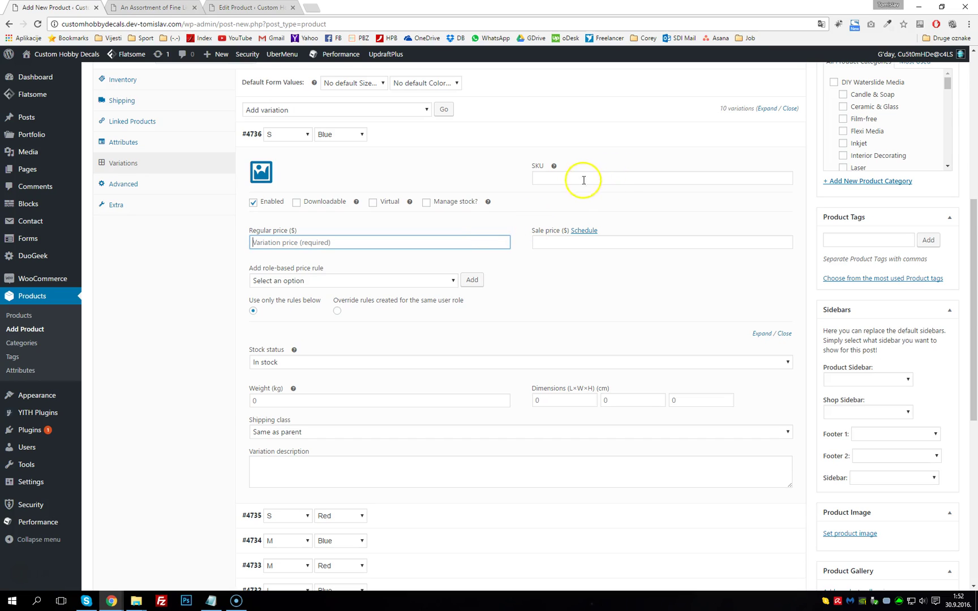
left_click(546, 177)
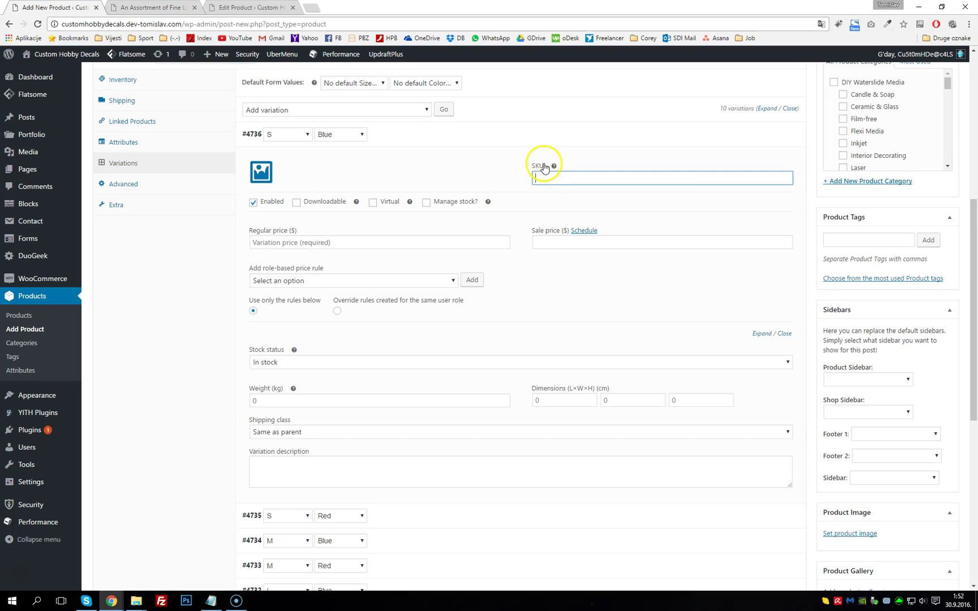
scroll(535, 175, "up", 2)
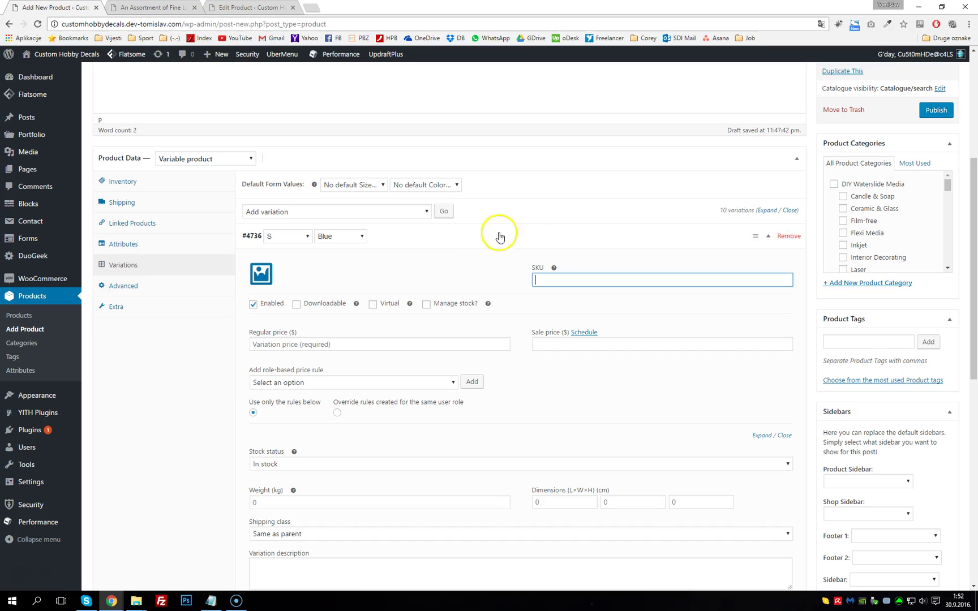
left_click(767, 238)
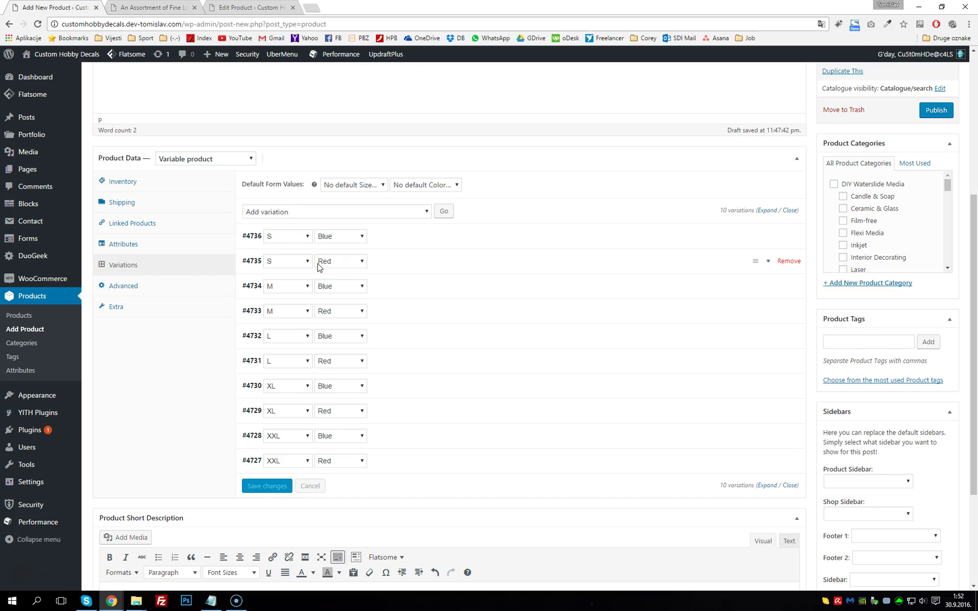
Step: Expand the S Blue variation #4736 and enter a regular price of 20
left_click(723, 244)
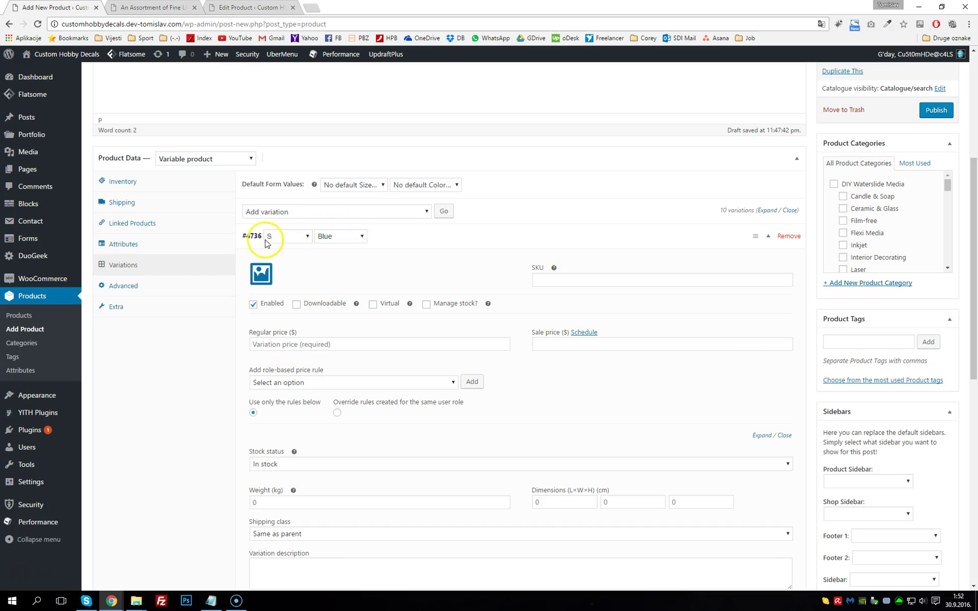
left_click(280, 345)
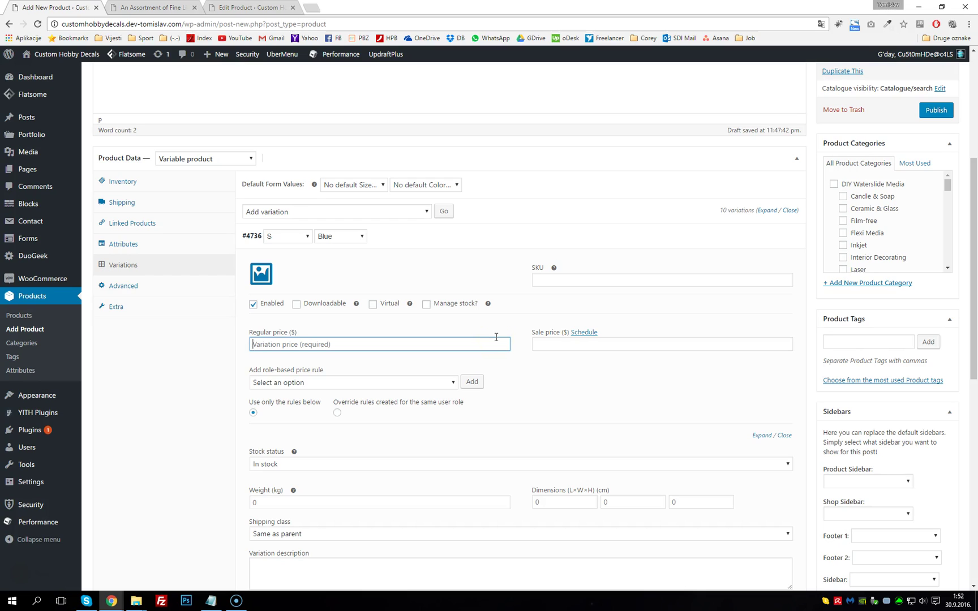
type("20")
left_click(178, 368)
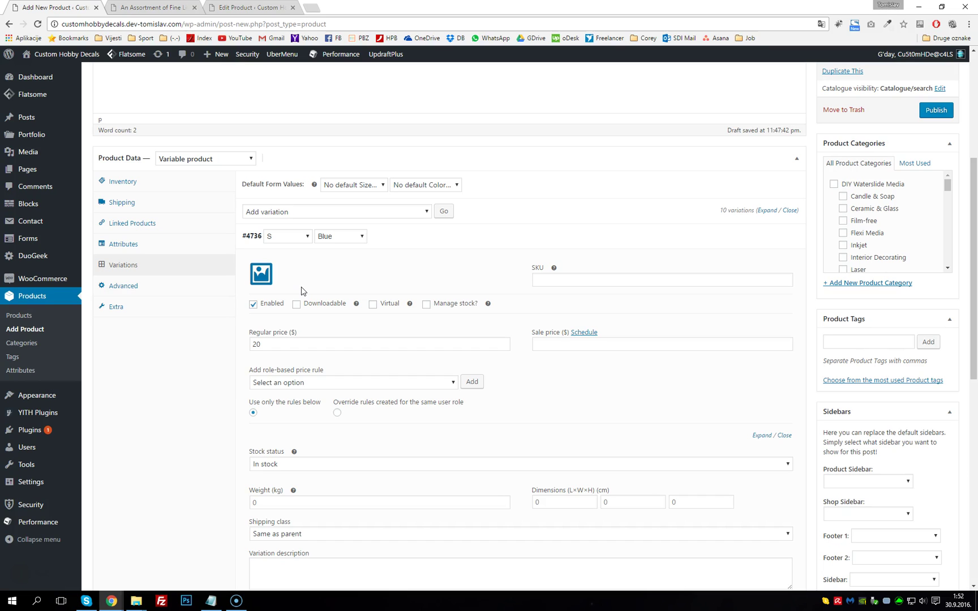
scroll(396, 329, "down", 5)
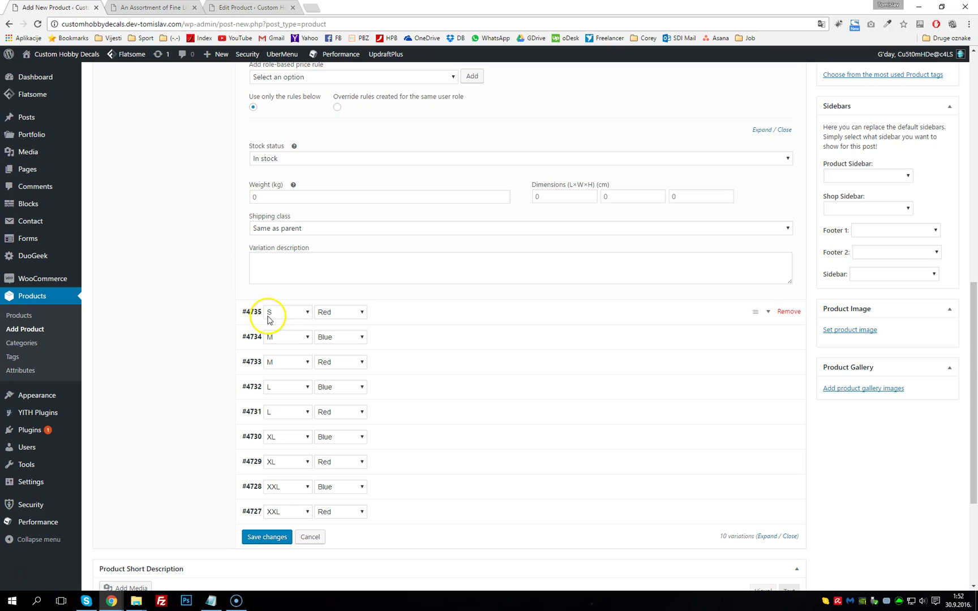
scroll(347, 312, "up", 5)
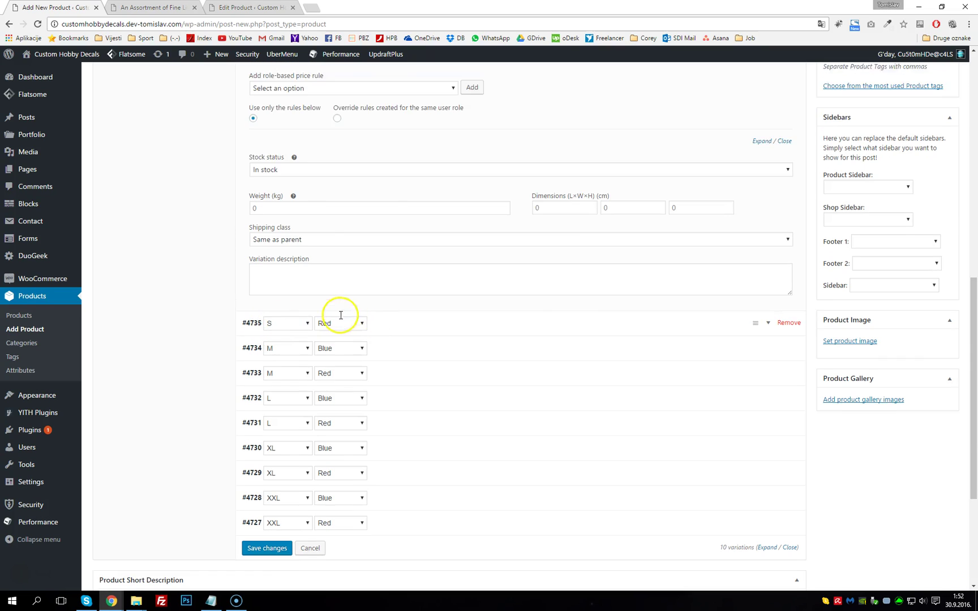
scroll(340, 249, "down", 5)
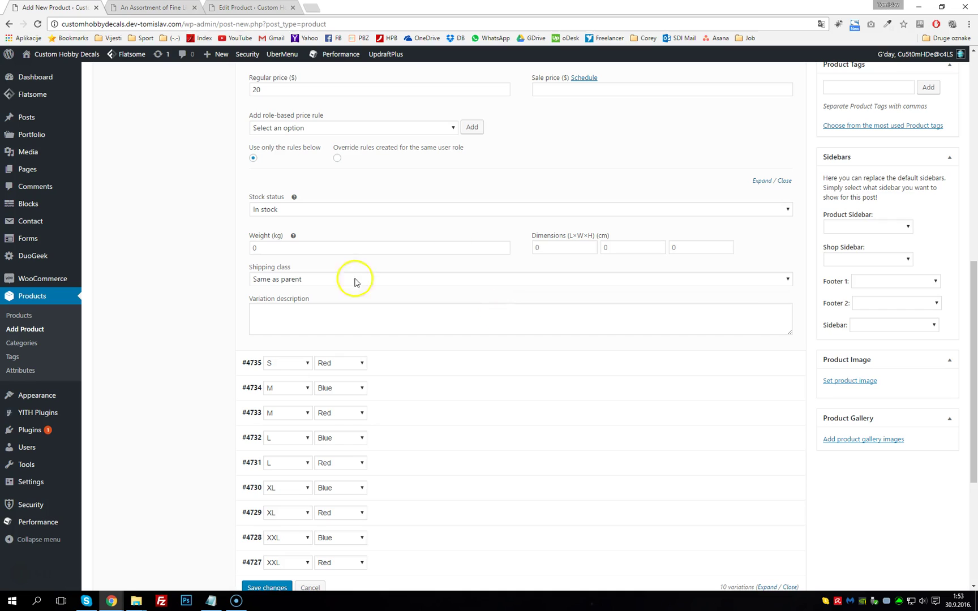
Step: Expand the S Red variation #4735, try a price of 50, then clear both prices
left_click(737, 365)
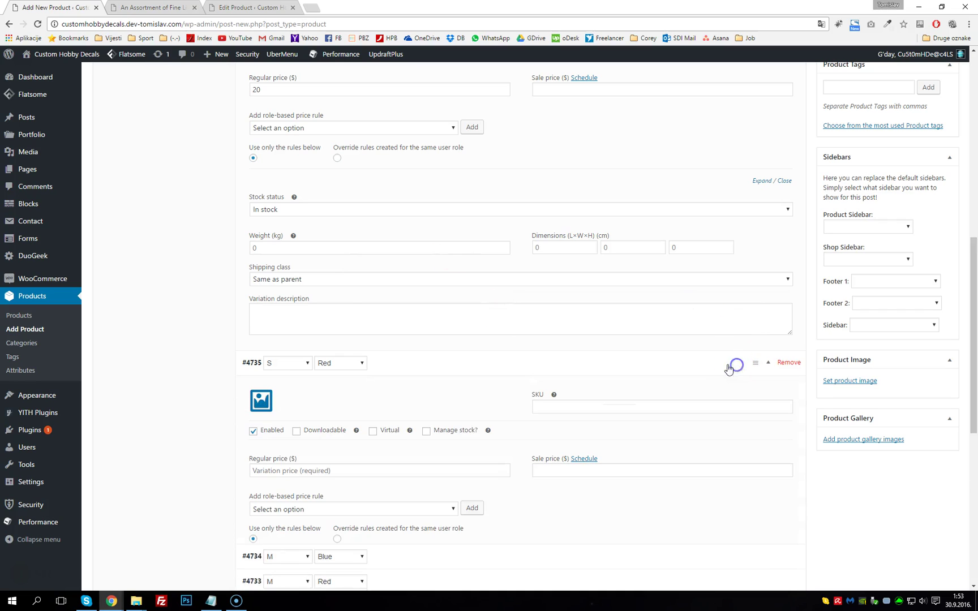
left_click(317, 469)
type("50")
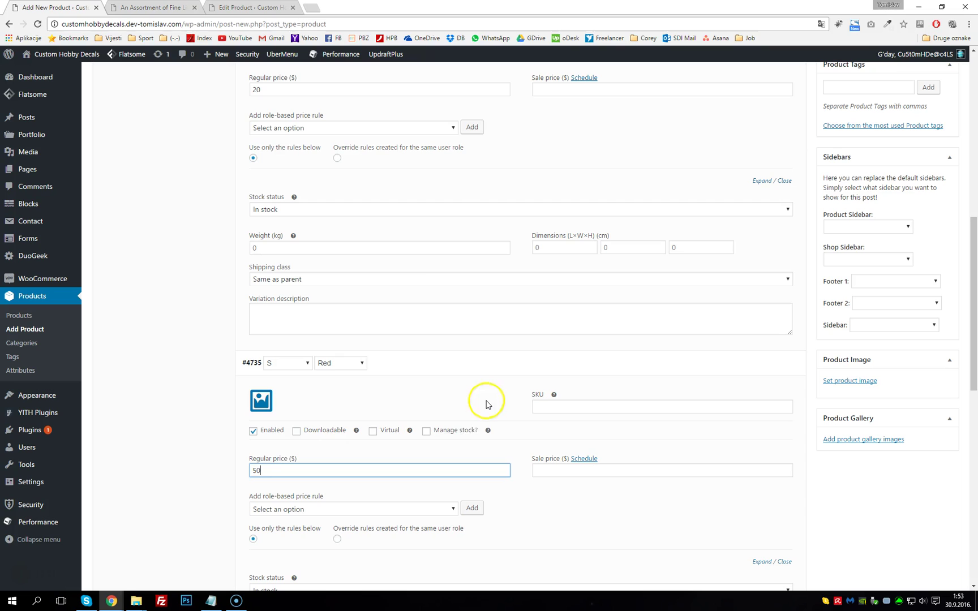
key("BackSpace")
key("BackSpace")
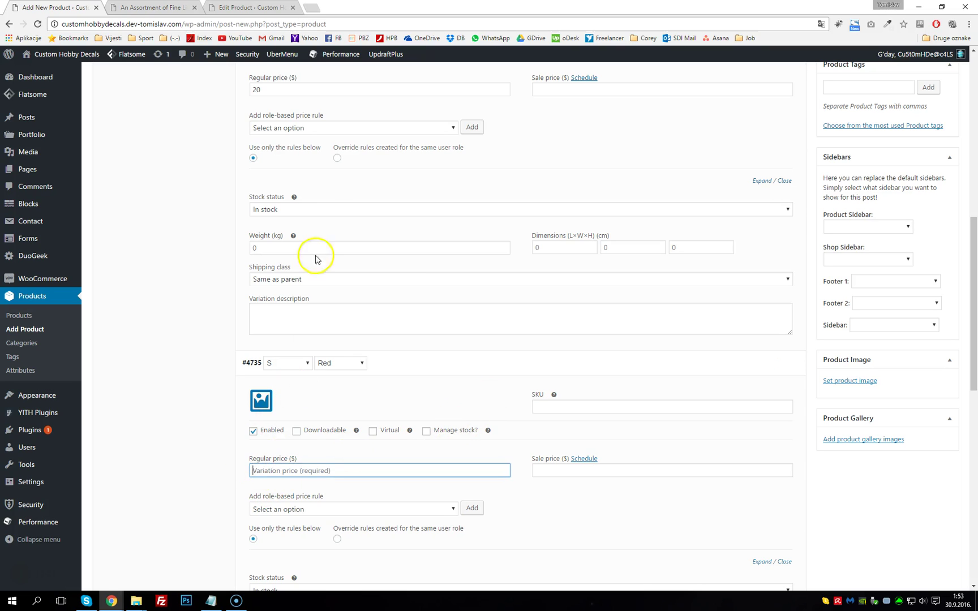
scroll(328, 226, "up", 5)
left_click(280, 344)
key("BackSpace")
key("BackSpace")
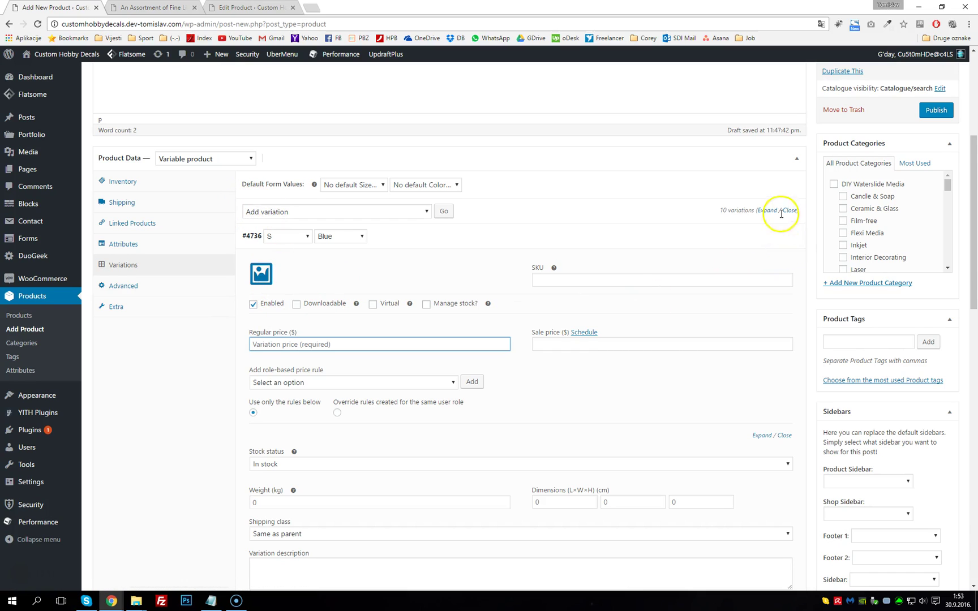
Step: Collapse the open variations and bulk-set a regular price of 20 for all ten variations
left_click(770, 241)
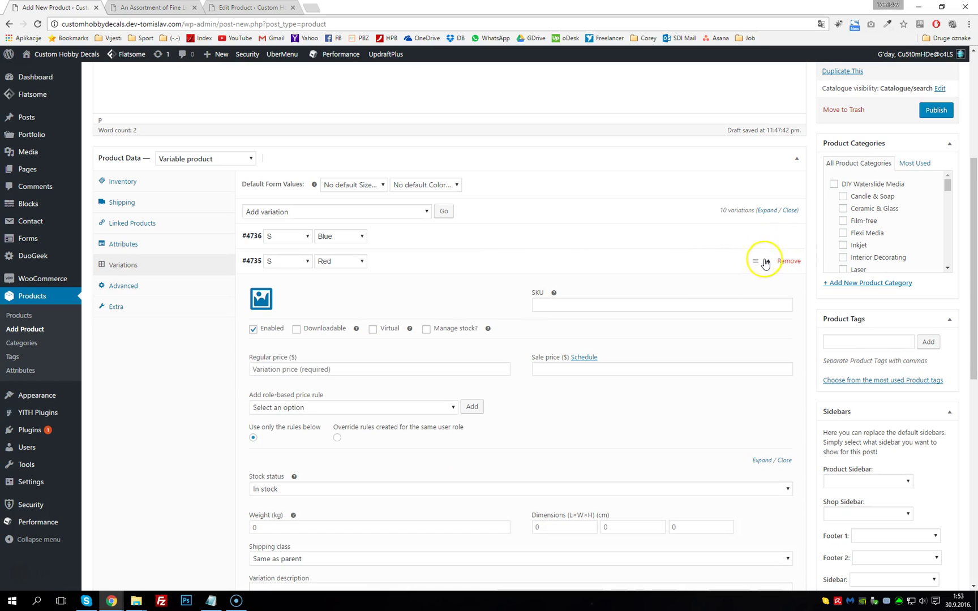
left_click(762, 261)
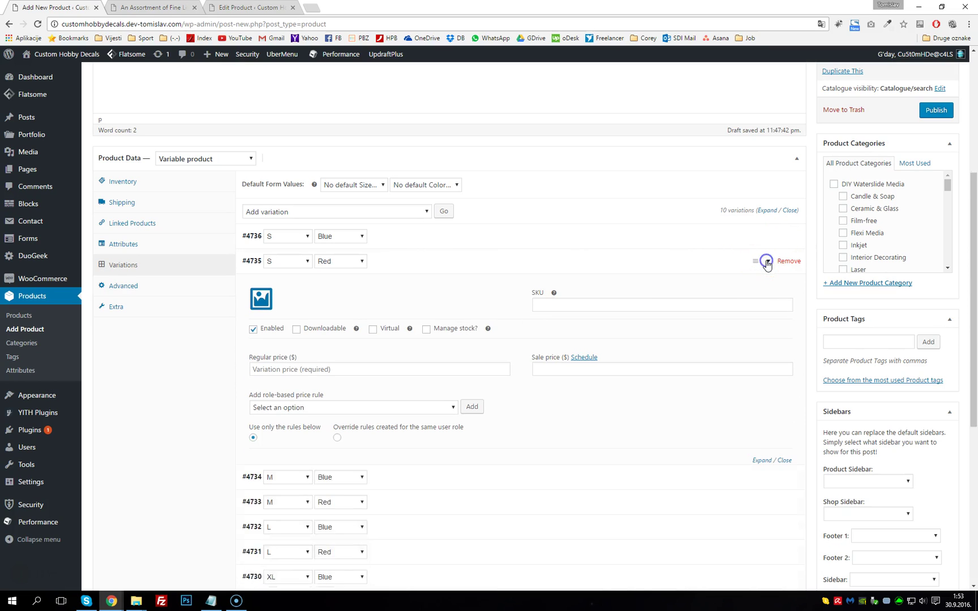
left_click(274, 212)
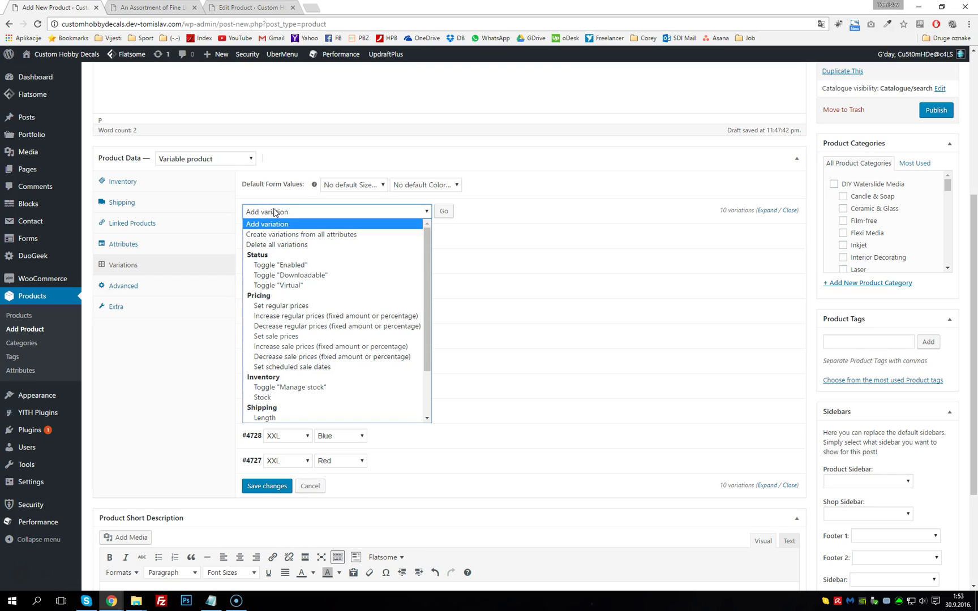
left_click(296, 310)
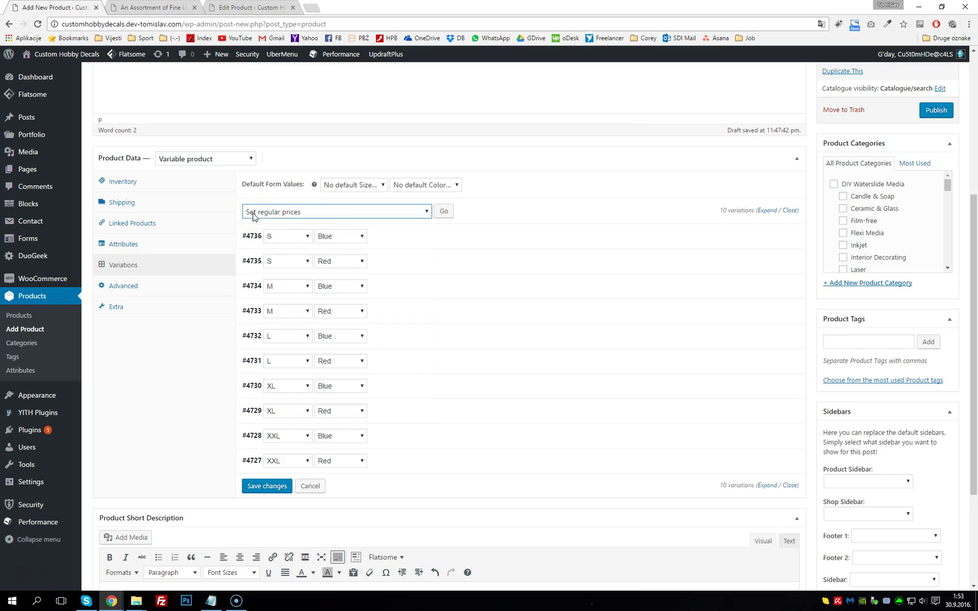
left_click(445, 213)
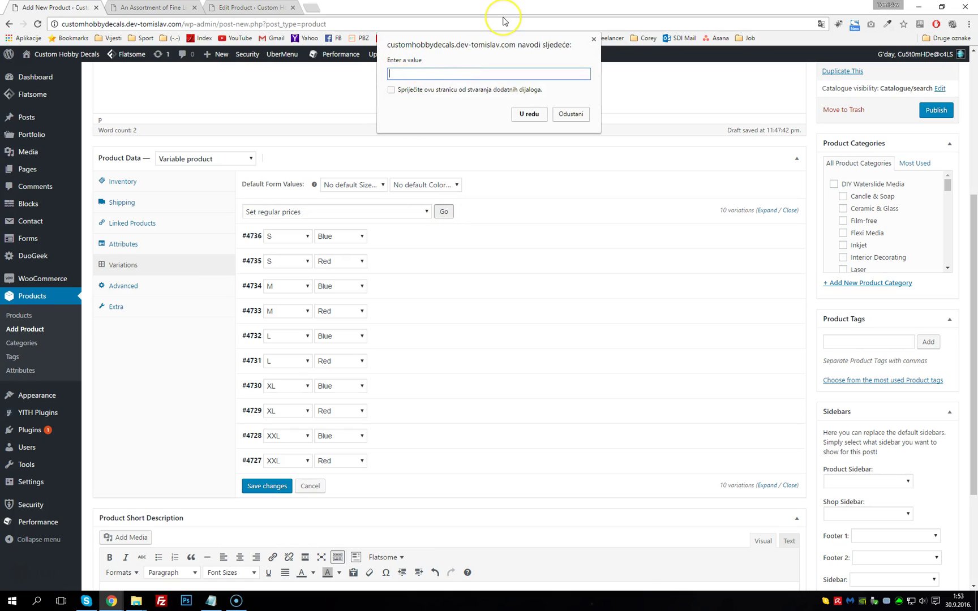
type("20")
left_click(566, 114)
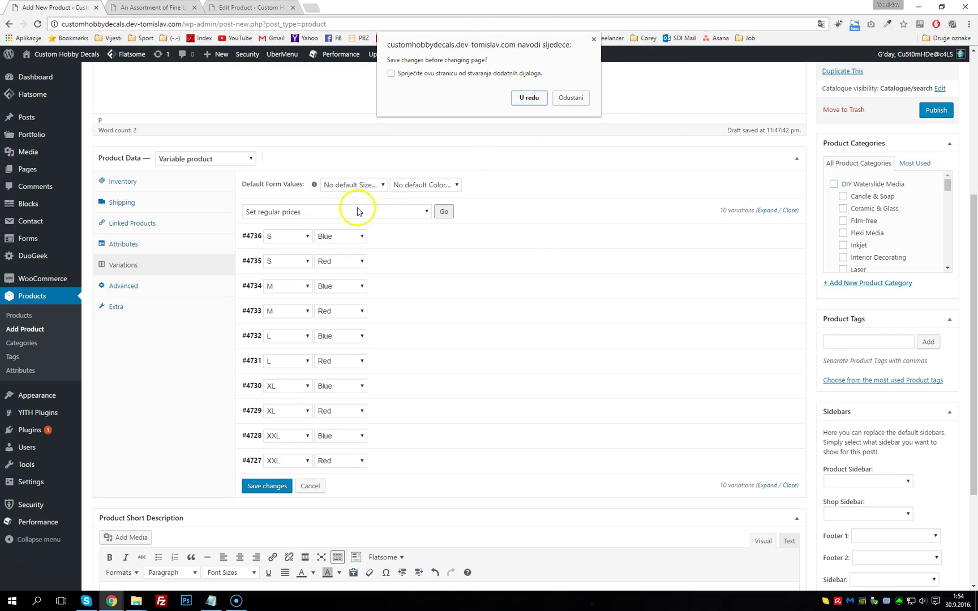
left_click(571, 97)
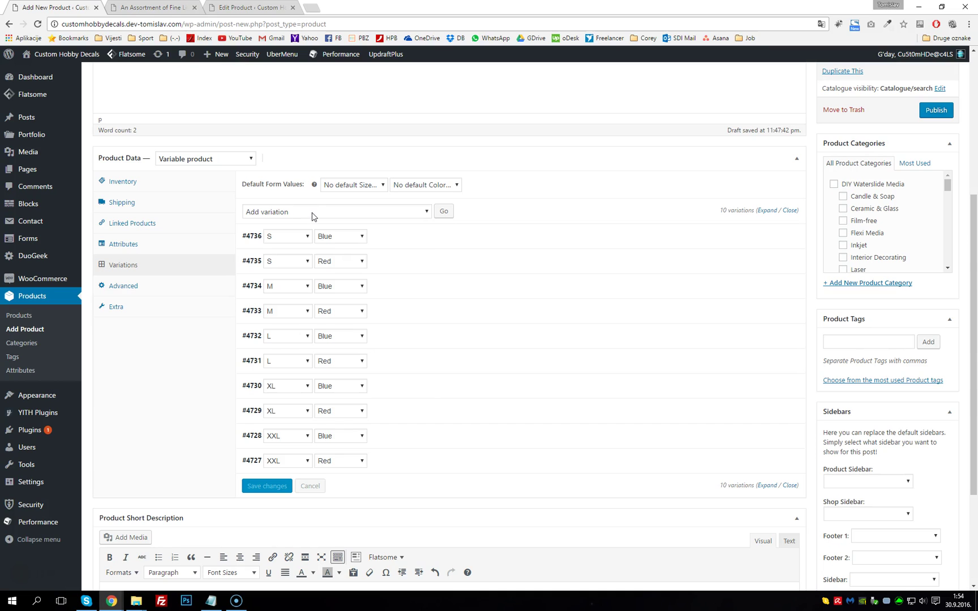
left_click(312, 213)
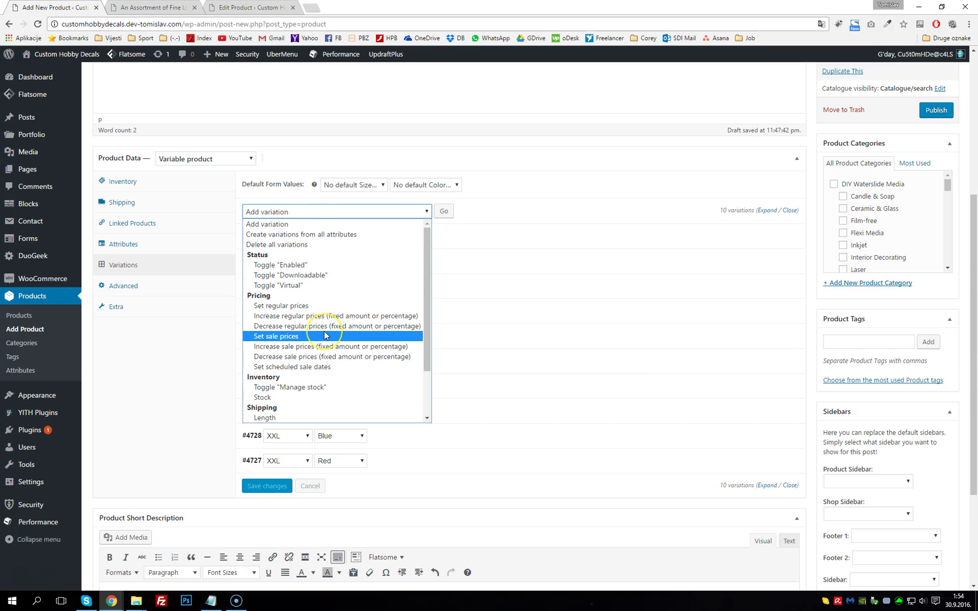
scroll(323, 331, "down", 2)
scroll(296, 307, "up", 2)
left_click(287, 308)
left_click(287, 307)
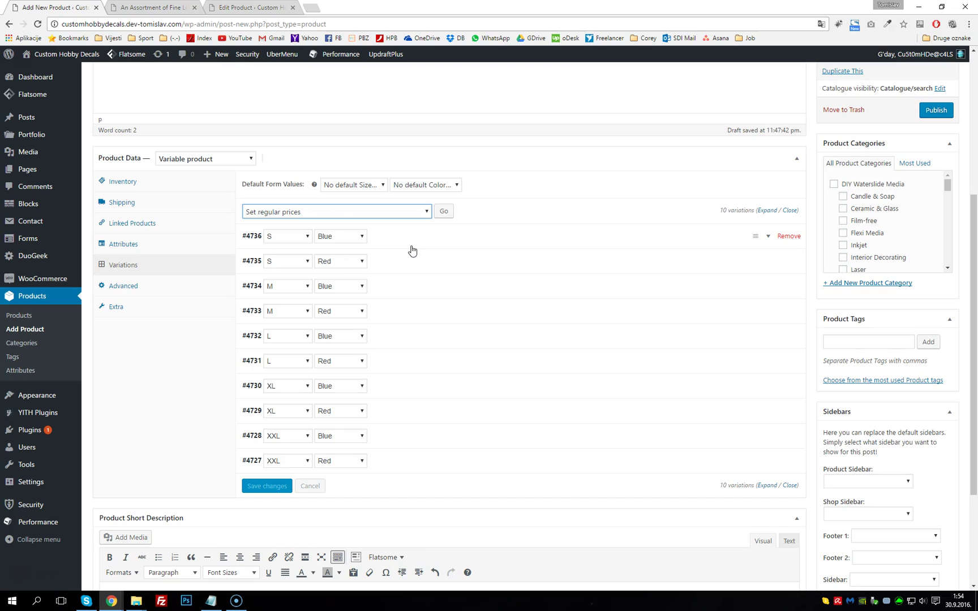
left_click(333, 212)
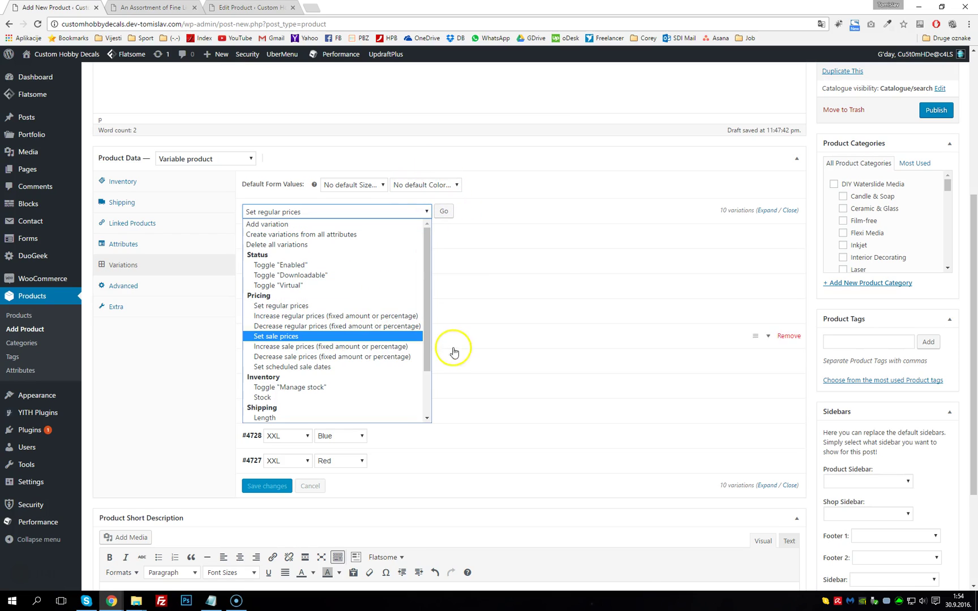
left_click(553, 208)
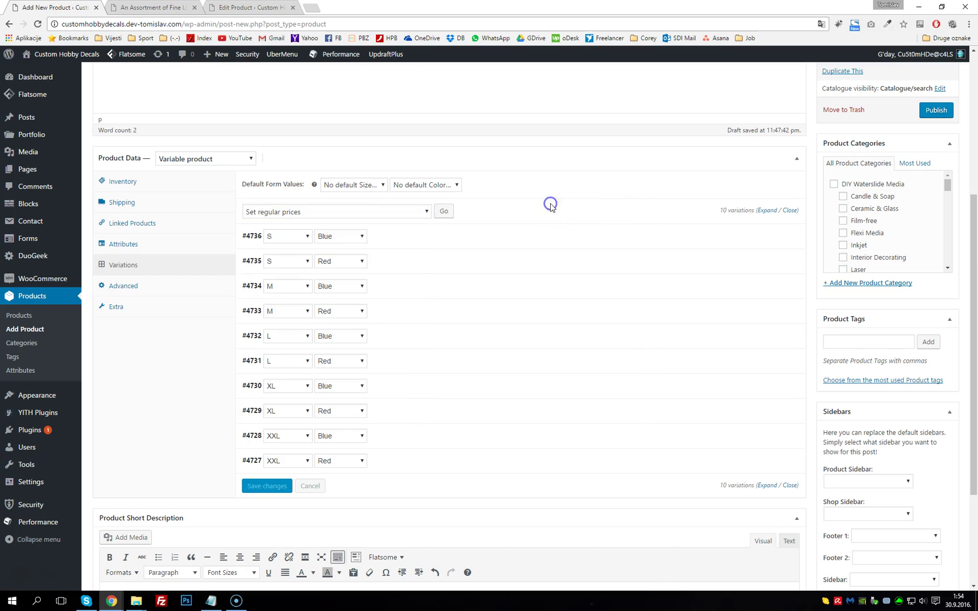
left_click(510, 204)
left_click(513, 258)
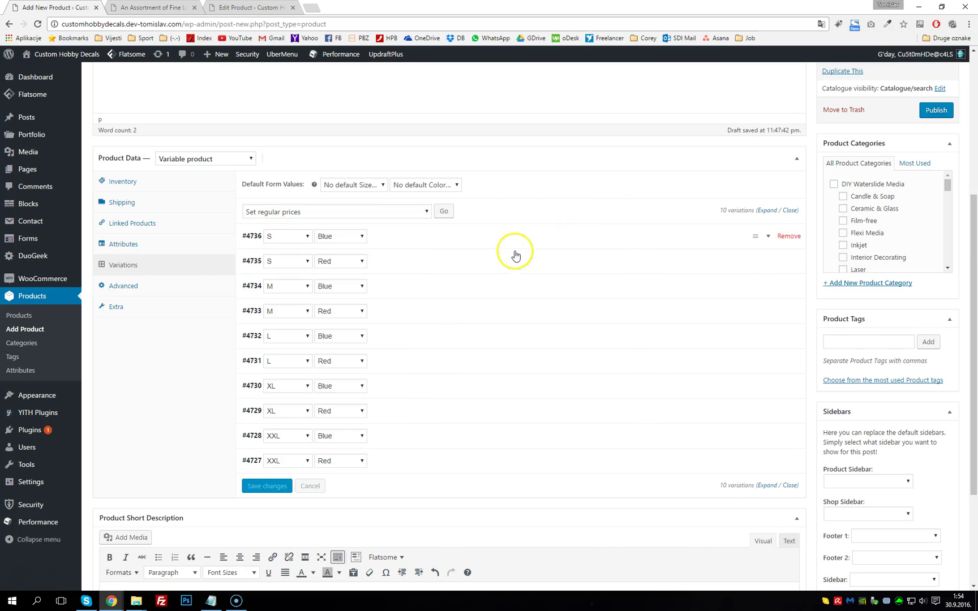
Step: Set the default form values to size M and colour Blue
left_click(174, 288)
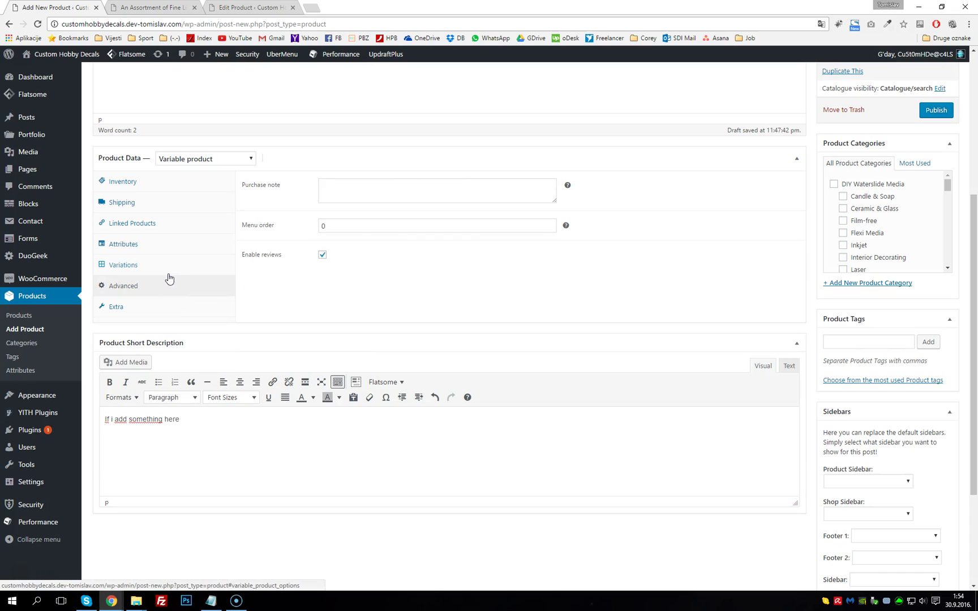
left_click(168, 274)
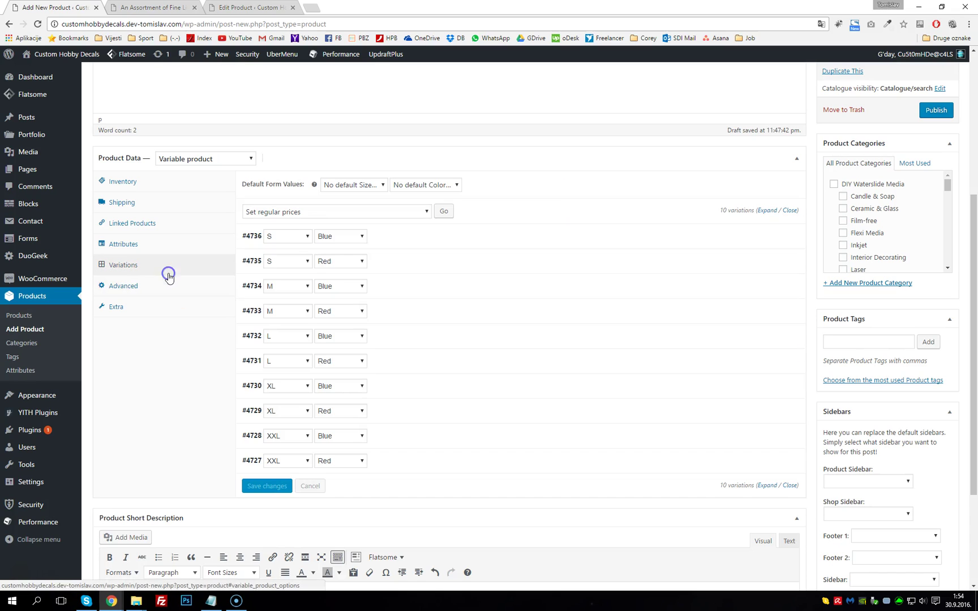
left_click(357, 186)
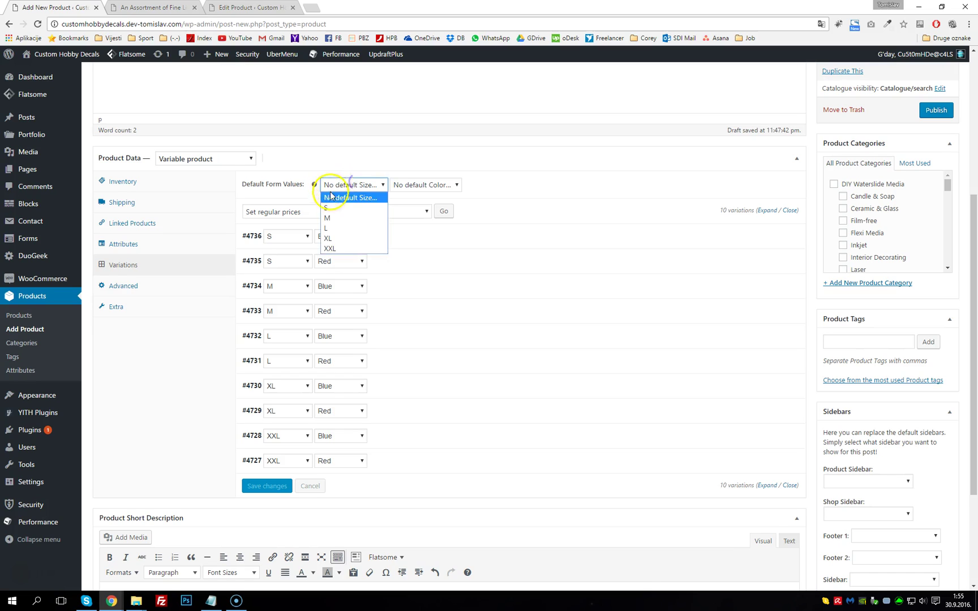
left_click(336, 215)
left_click(414, 186)
left_click(416, 204)
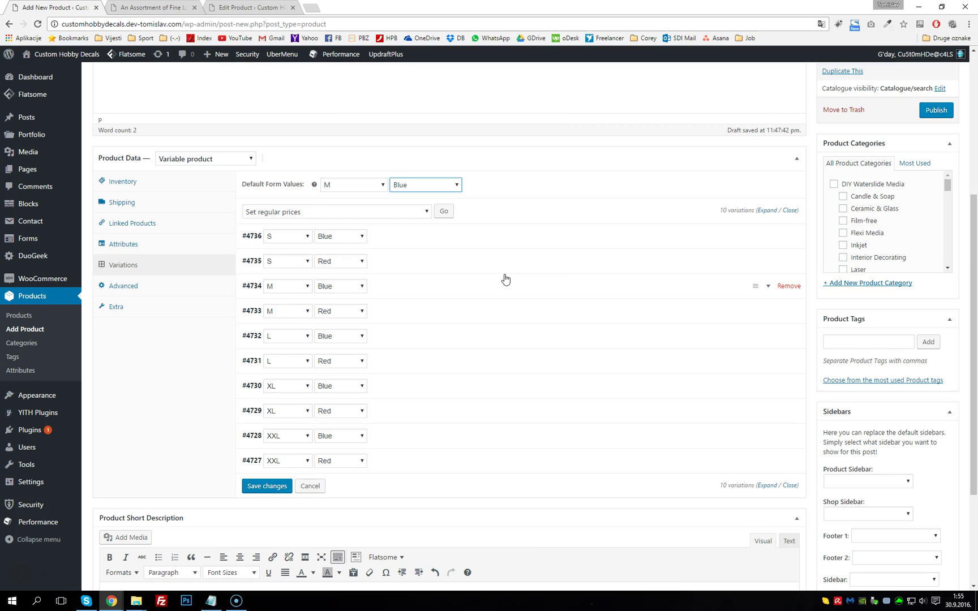
Step: Clear both defaults and set them instead to size S and colour Blue
left_click(331, 185)
left_click(341, 199)
left_click(396, 186)
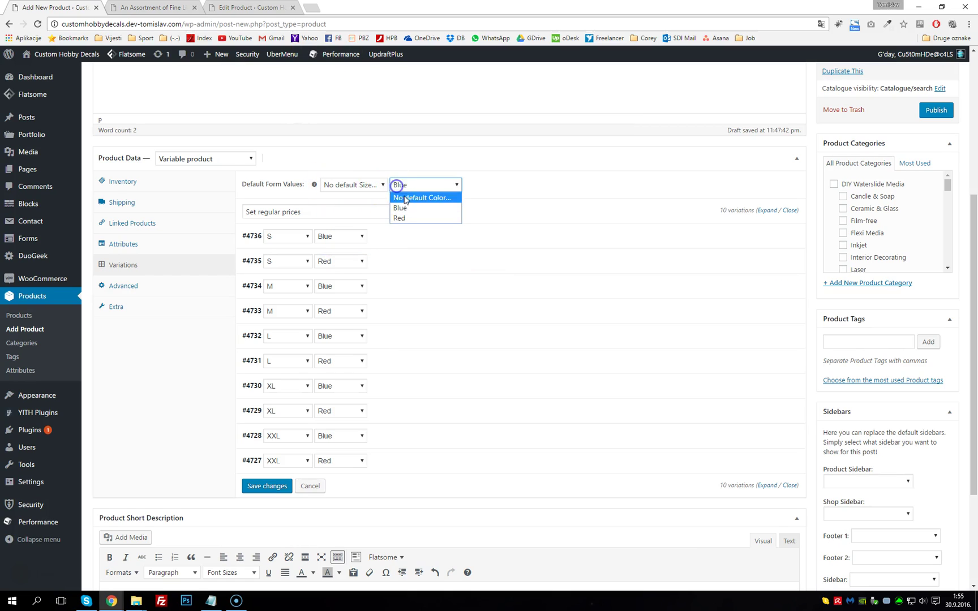
left_click(403, 196)
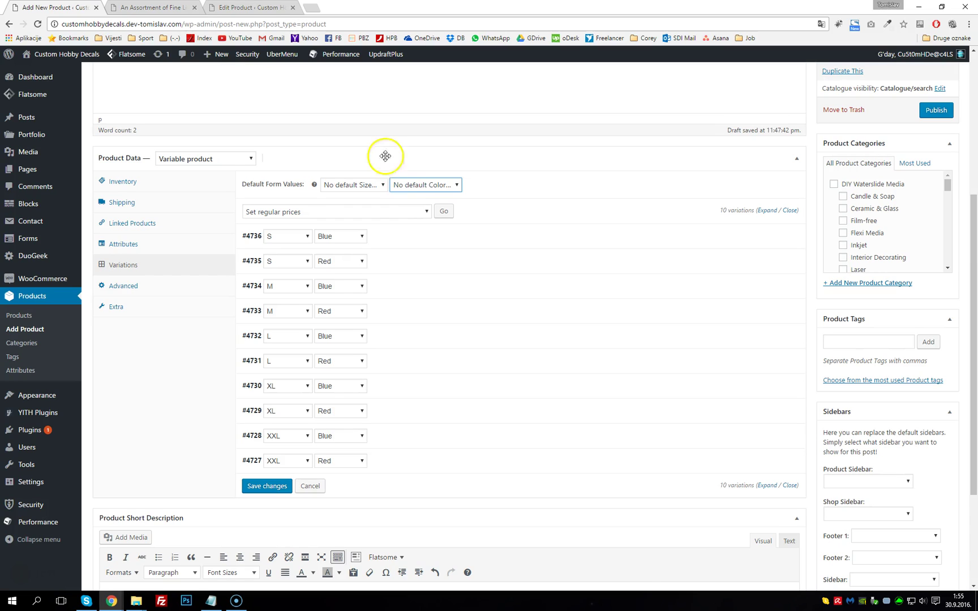
left_click(358, 187)
left_click(348, 208)
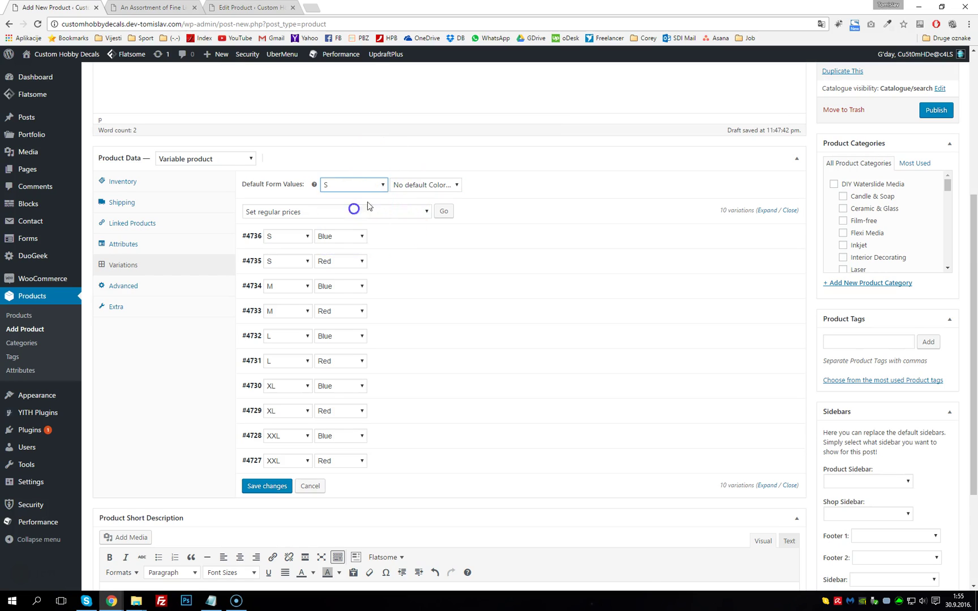
left_click(404, 186)
left_click(399, 207)
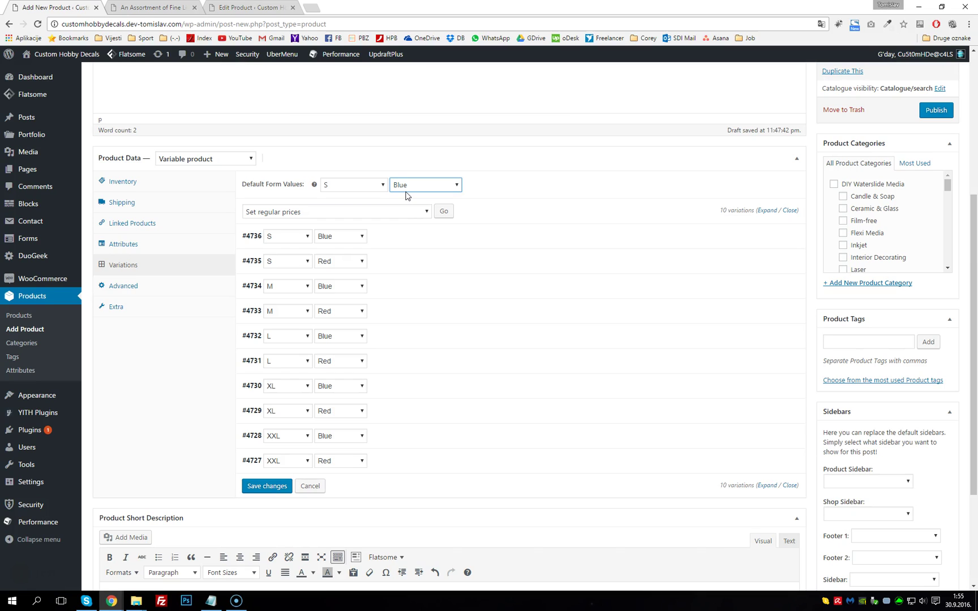
Step: Show the product's Size and Color attributes
left_click(123, 244)
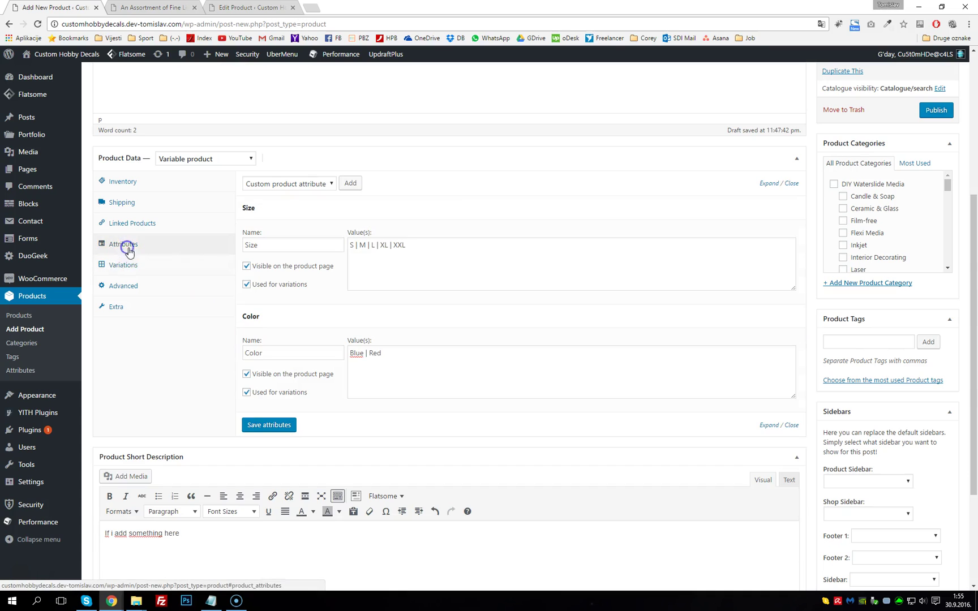
left_click(124, 266)
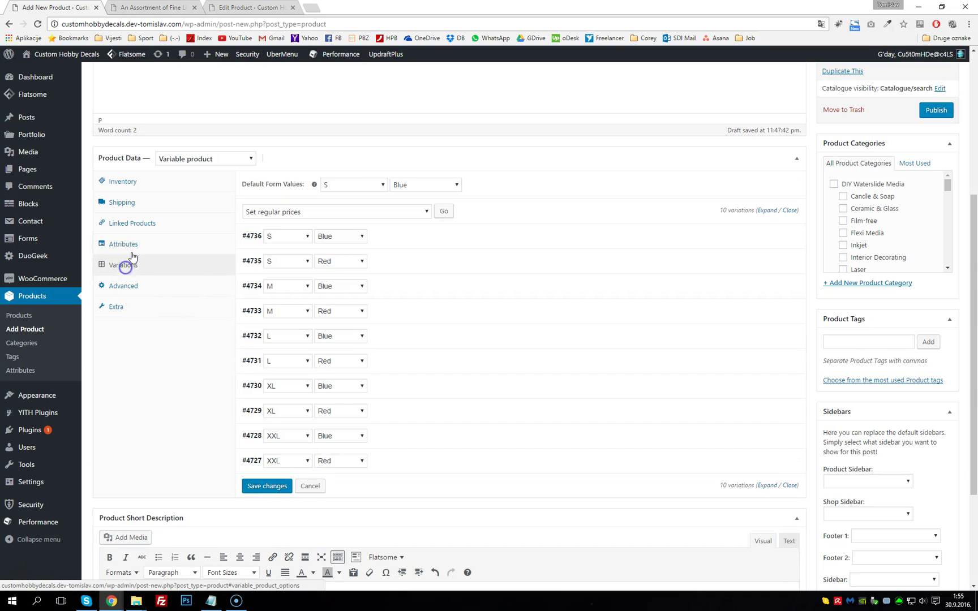
left_click(136, 242)
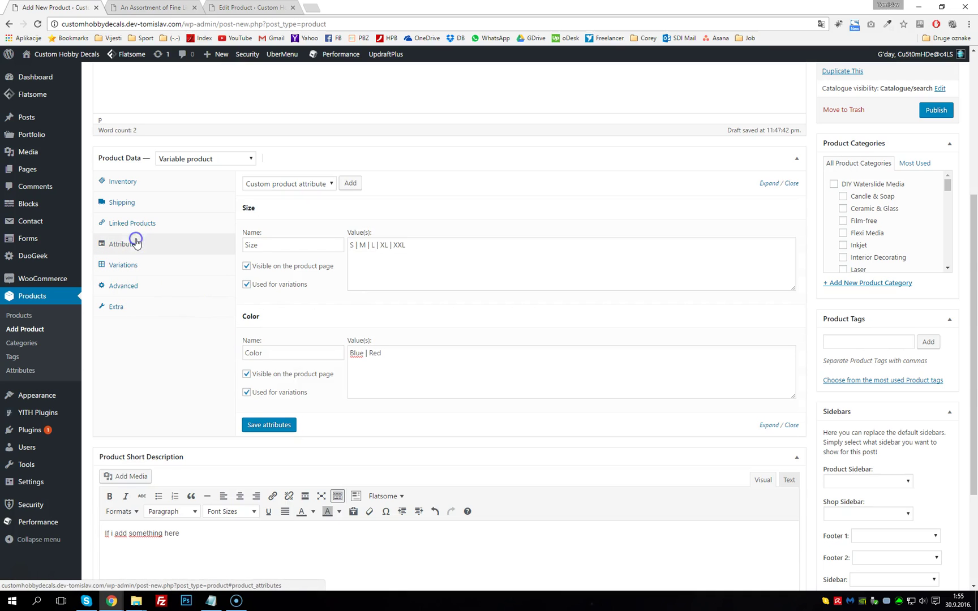
Step: Switch the T-Shirt to a Simple product, accepting the variations warning, and check the price options
left_click(146, 182)
left_click(207, 159)
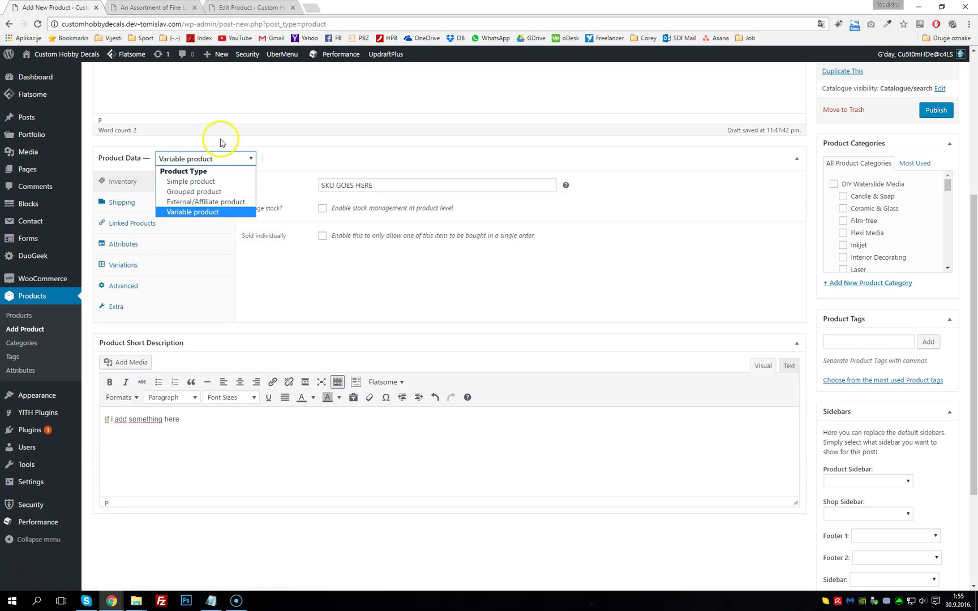
left_click(218, 182)
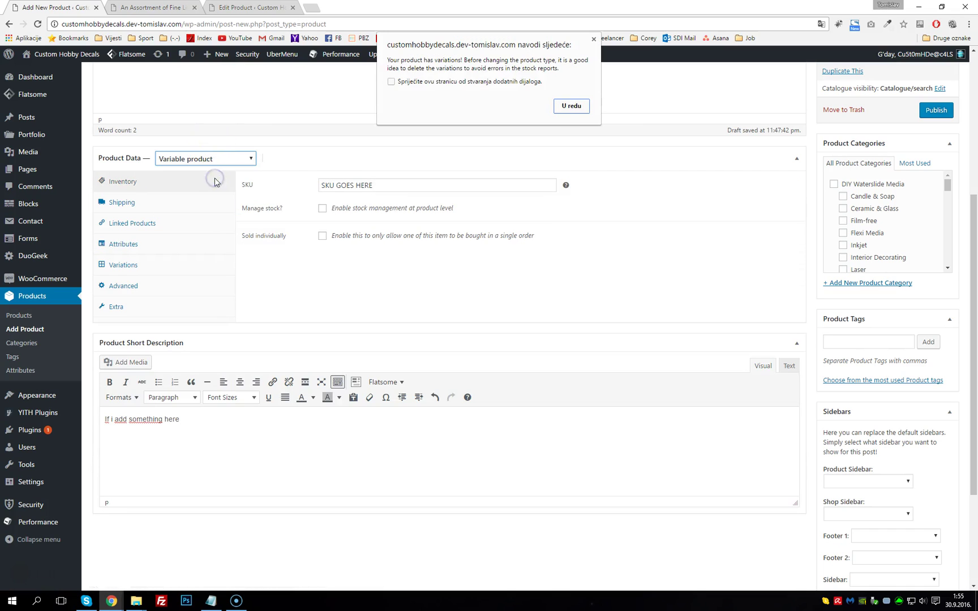
left_click(568, 106)
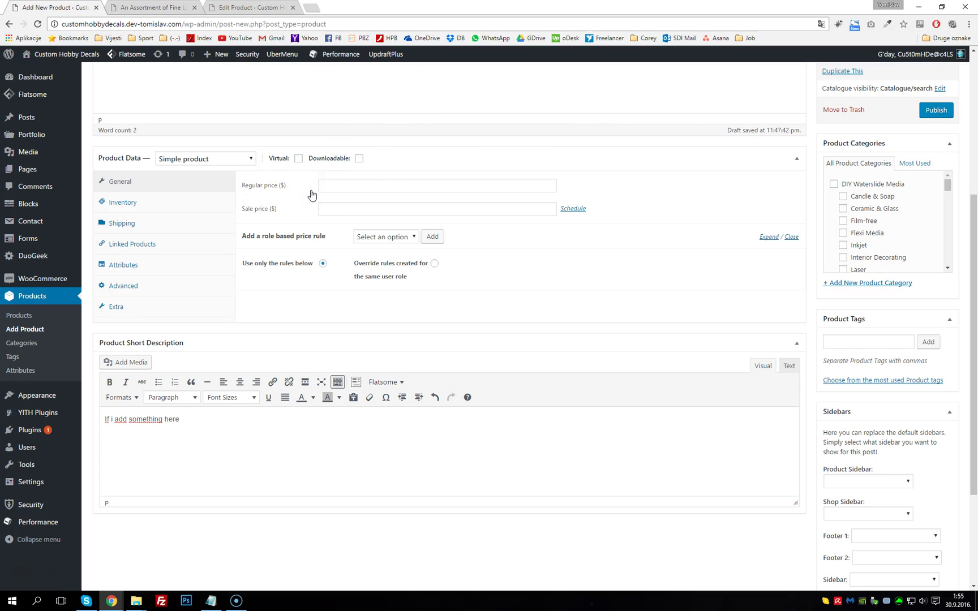
left_click(369, 187)
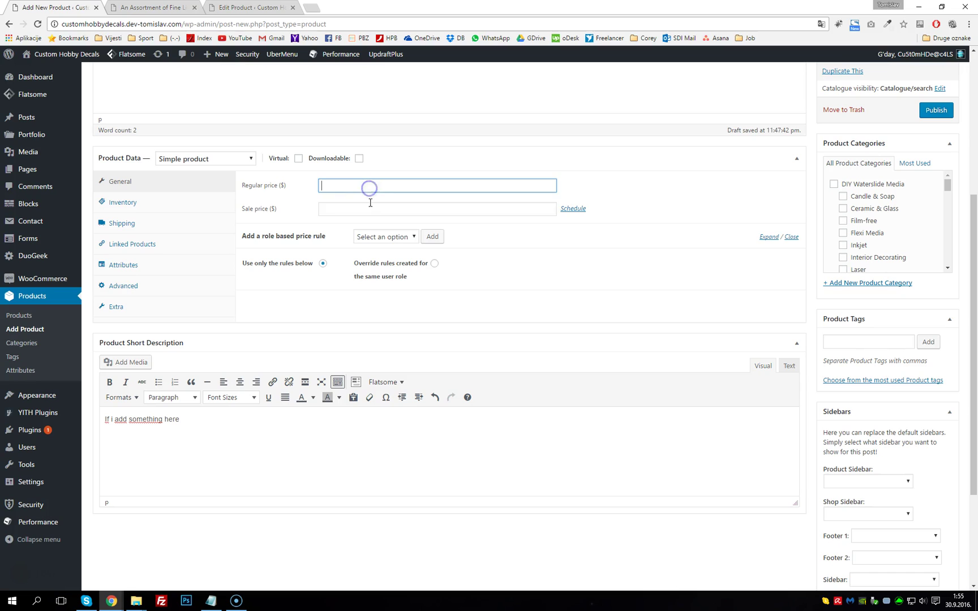
left_click(378, 237)
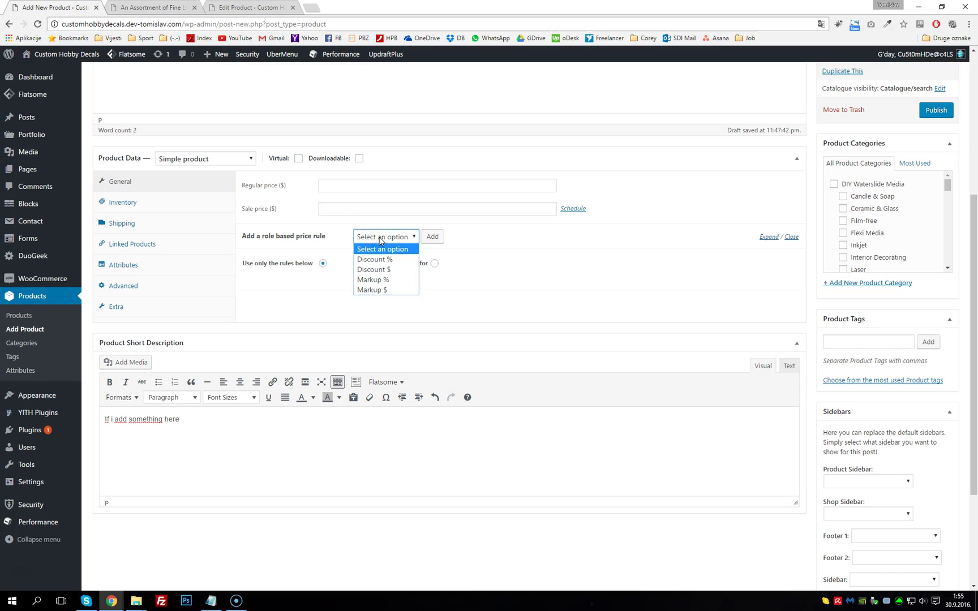
left_click(378, 238)
Step: Browse the simple product's Inventory, Linked Products, Attributes and Advanced settings
left_click(141, 202)
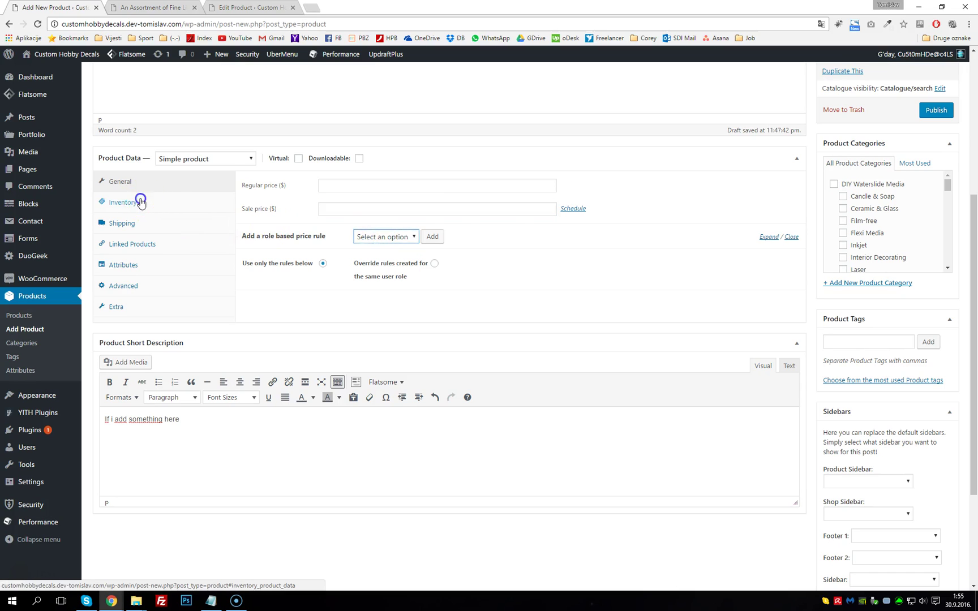
left_click(134, 244)
left_click(136, 265)
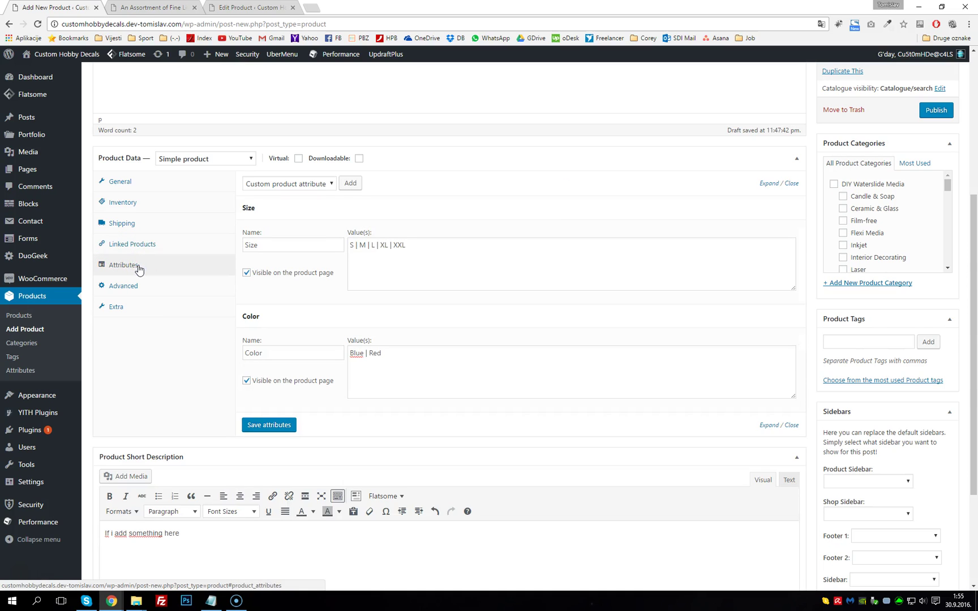
left_click(124, 286)
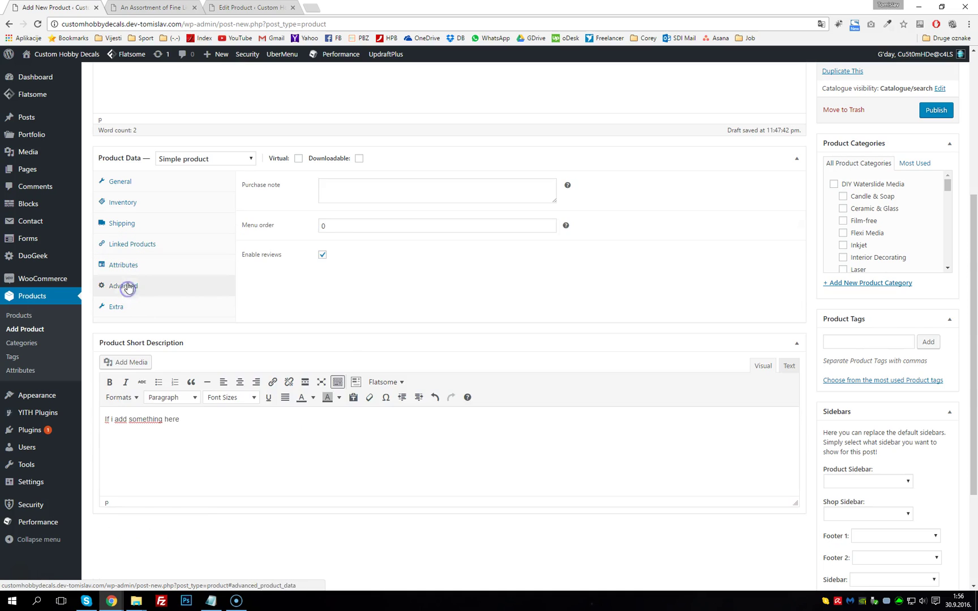
left_click(130, 266)
left_click(135, 279)
left_click(136, 271)
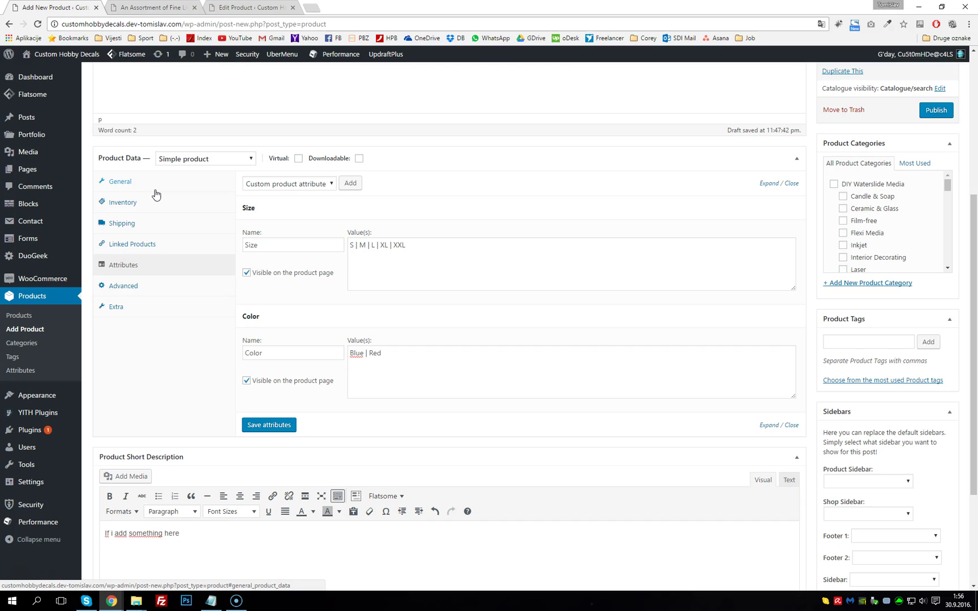
Step: Review the Advanced and Extra options, then return to the General price settings
left_click(145, 286)
left_click(145, 307)
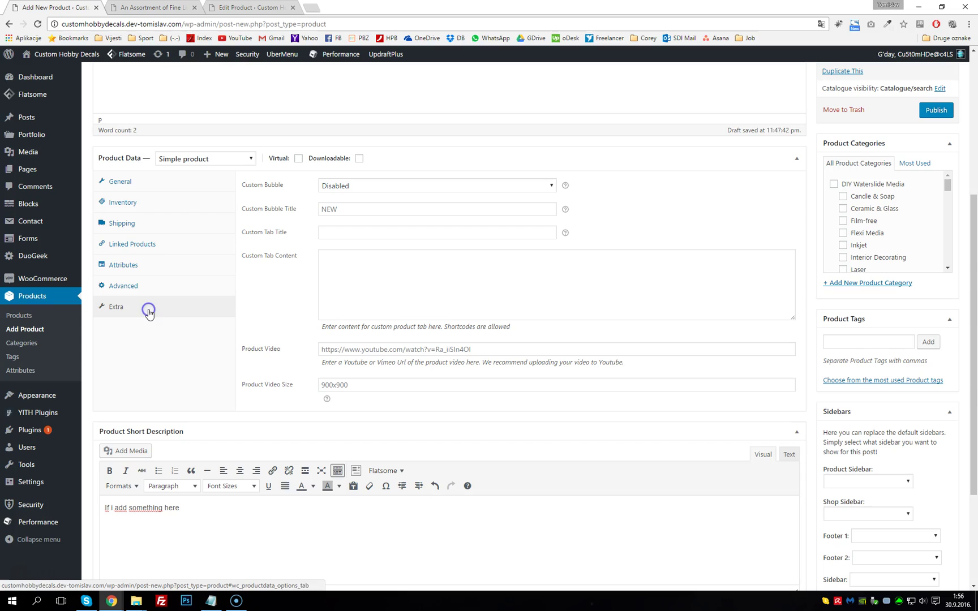
left_click(158, 287)
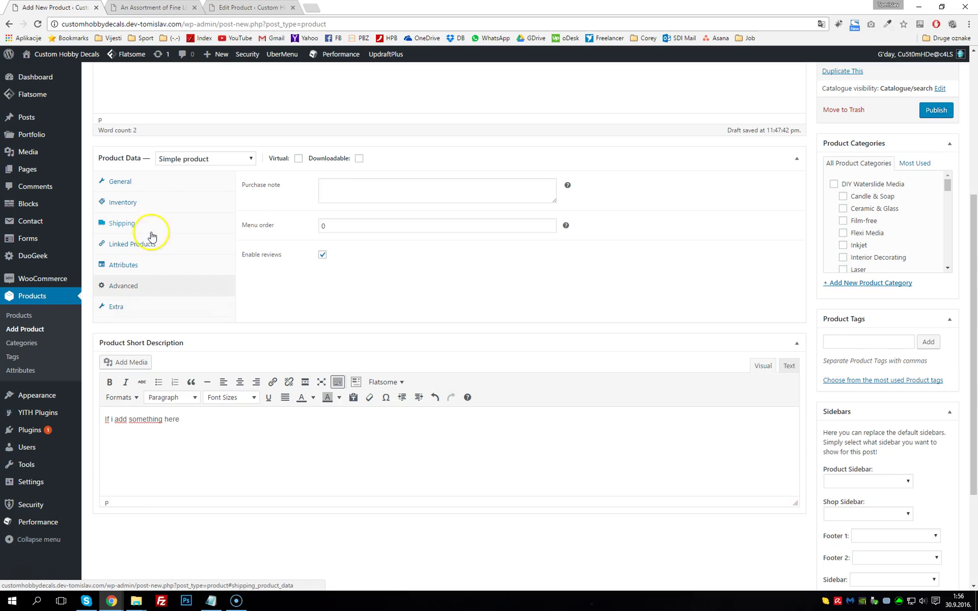
left_click(141, 186)
scroll(249, 280, "up", 5)
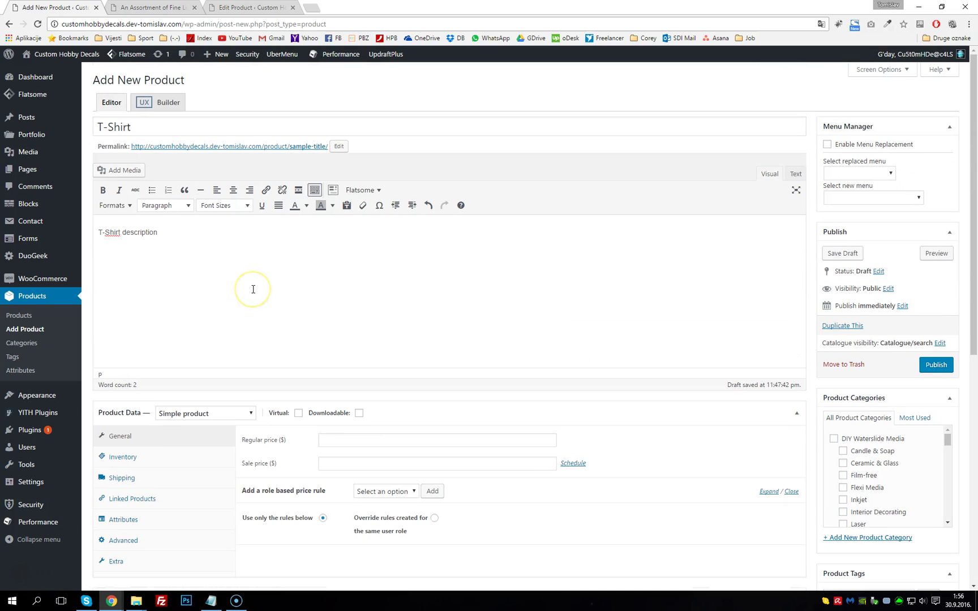
Step: Go to the Products list, leaving the unsaved T-Shirt page
left_click(252, 240)
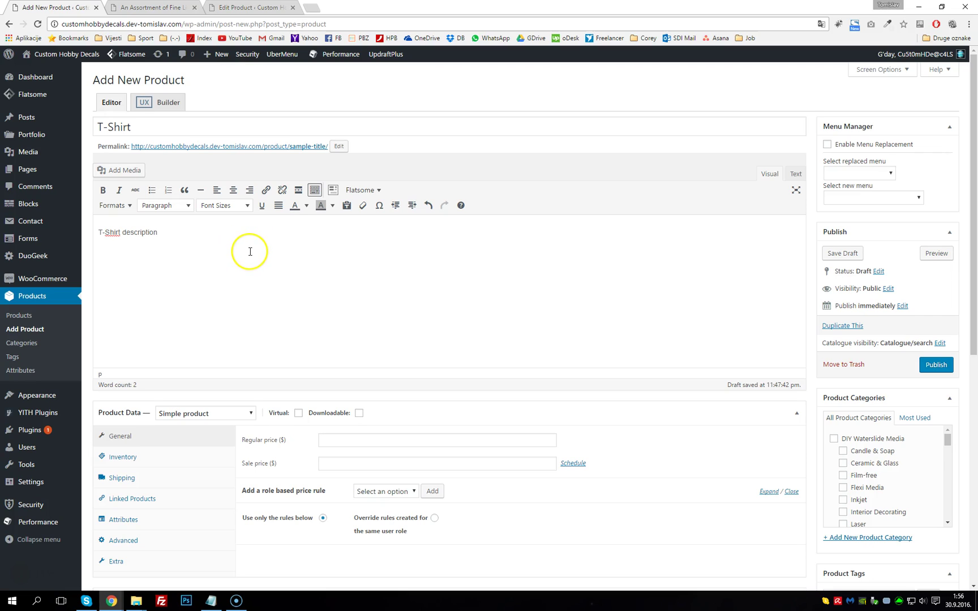
left_click(25, 319)
left_click(528, 99)
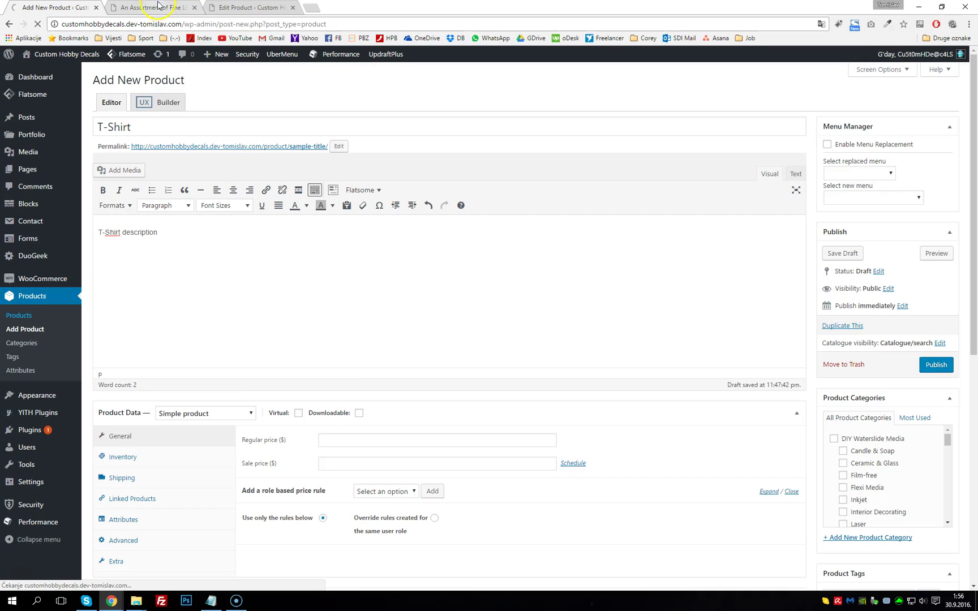
Step: Close the leftover browser tabs and open Serbian Air Force MiG-21 Current Livery for editing
left_click(159, 7)
left_click(194, 8)
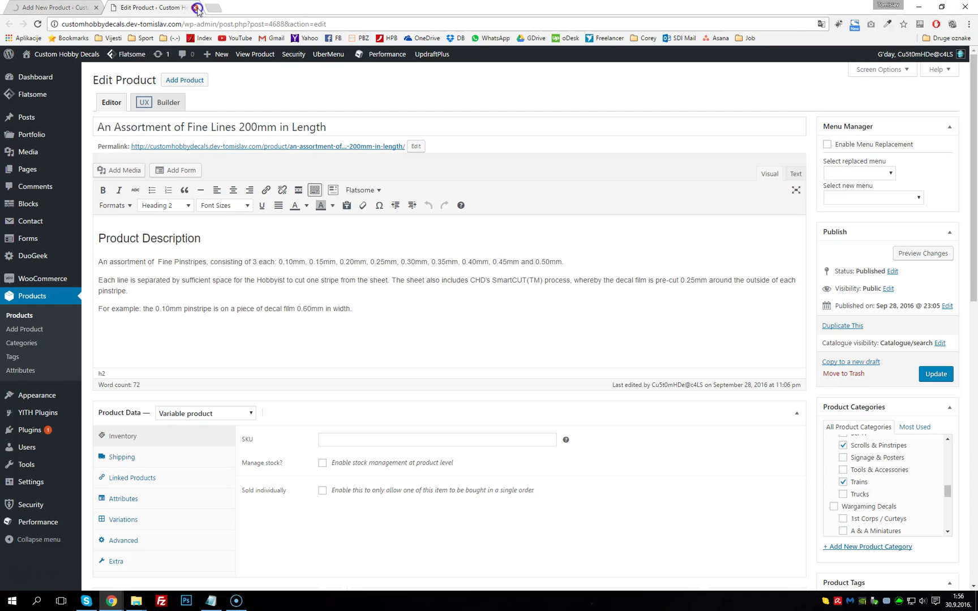
left_click(194, 7)
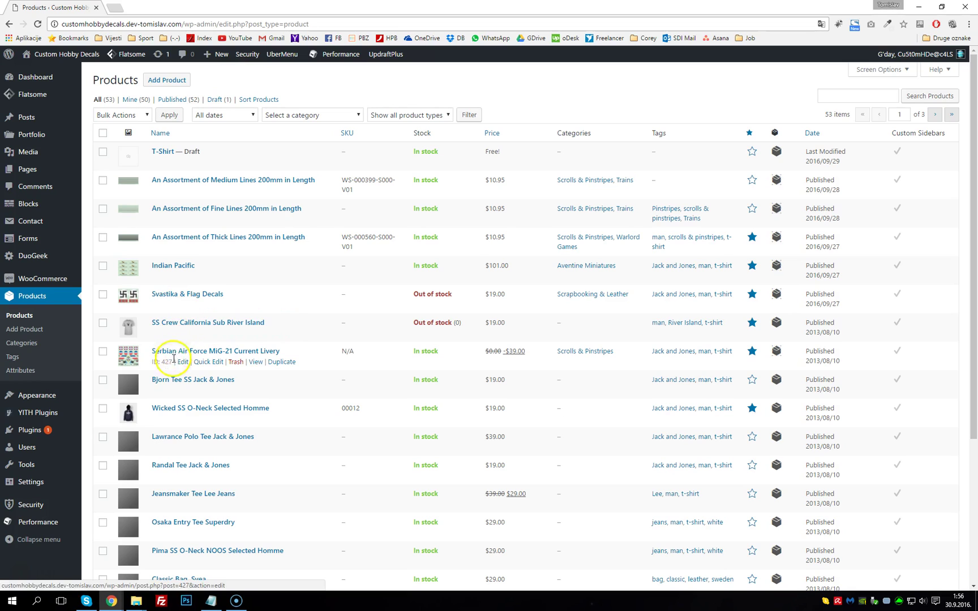
left_click(183, 364)
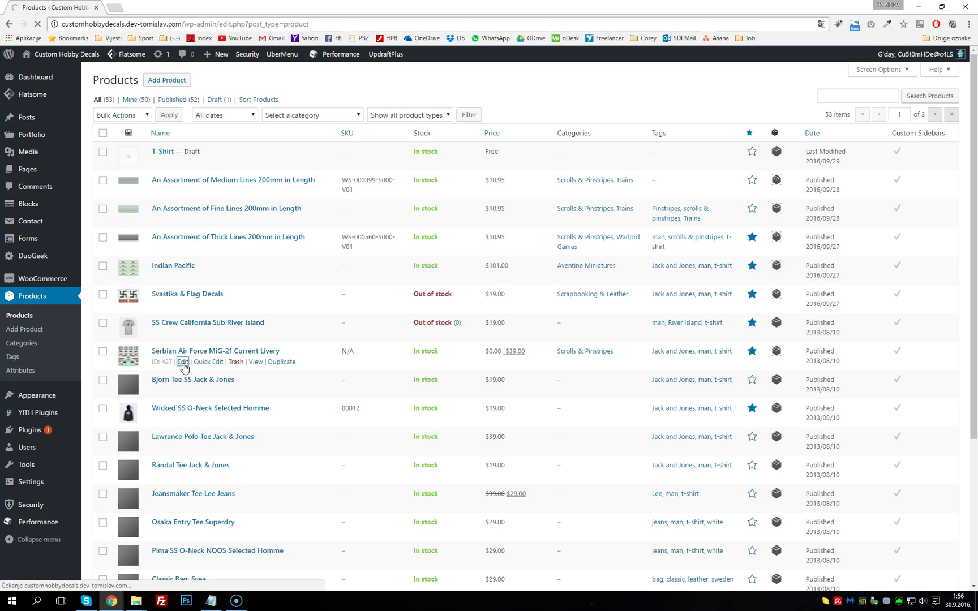
Step: Show the MiG-21 product's list of 24 variations
left_click(193, 347)
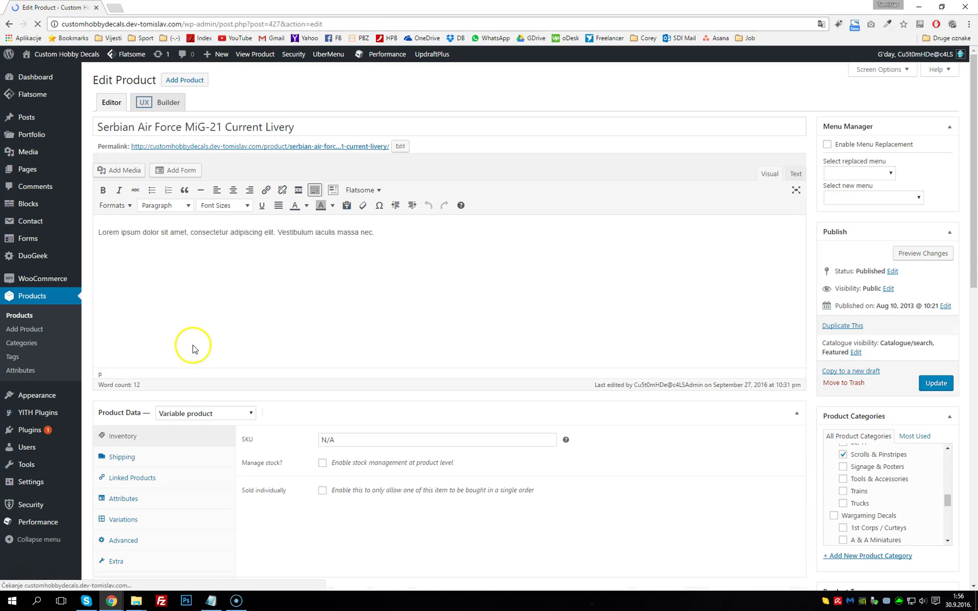
scroll(286, 285, "down", 5)
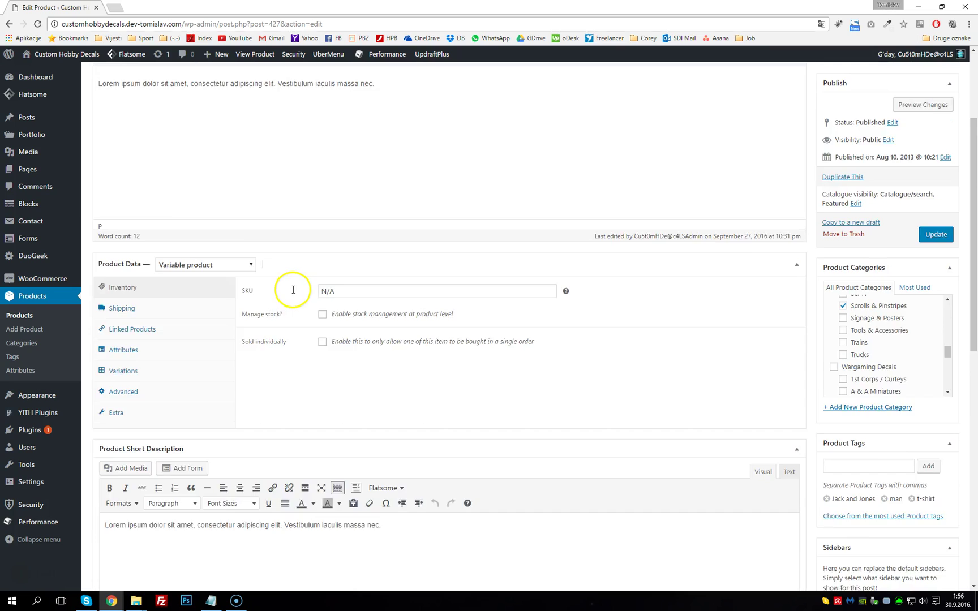
scroll(292, 289, "up", 2)
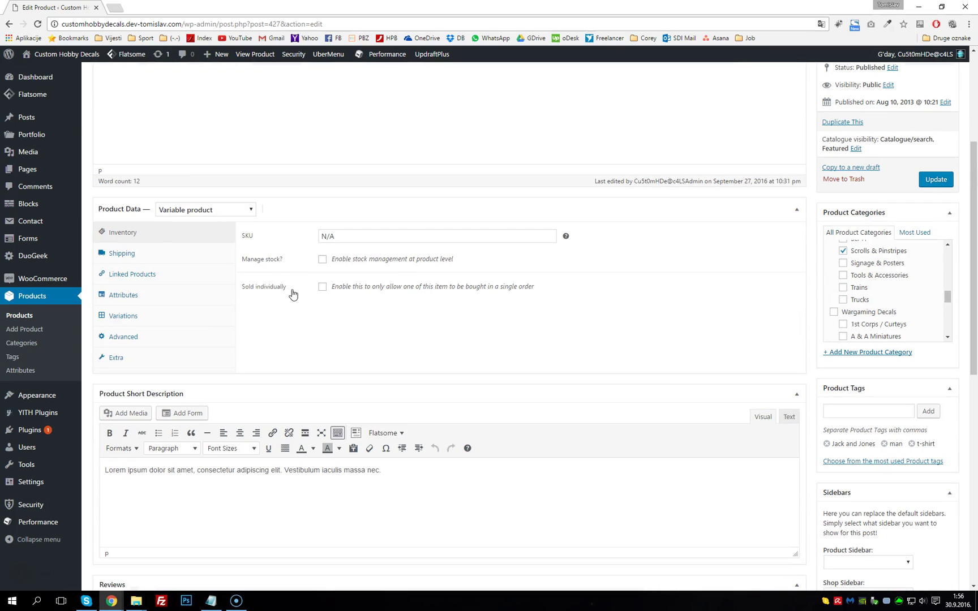
left_click(142, 314)
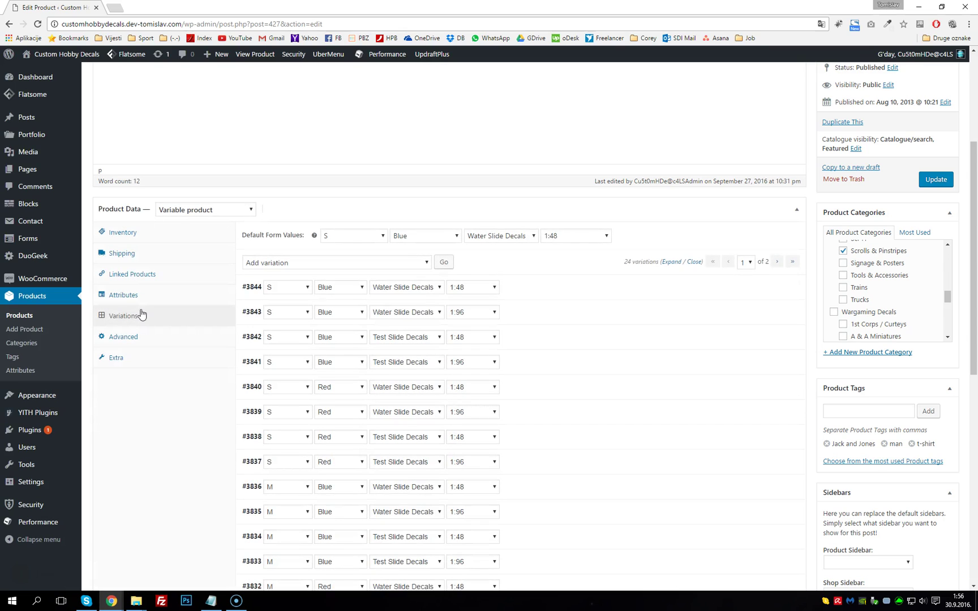
scroll(843, 280, "up", 5)
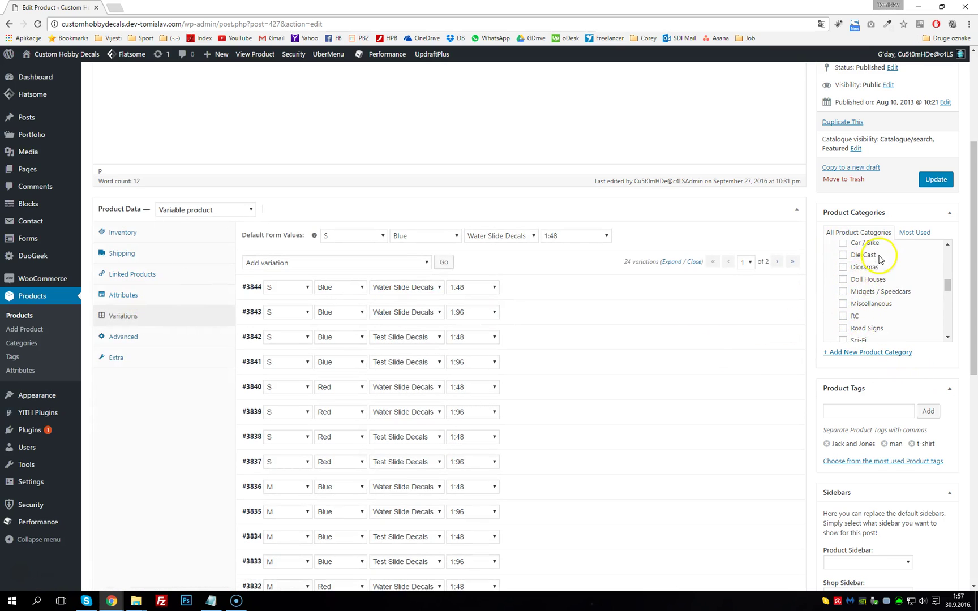
scroll(872, 272, "down", 2)
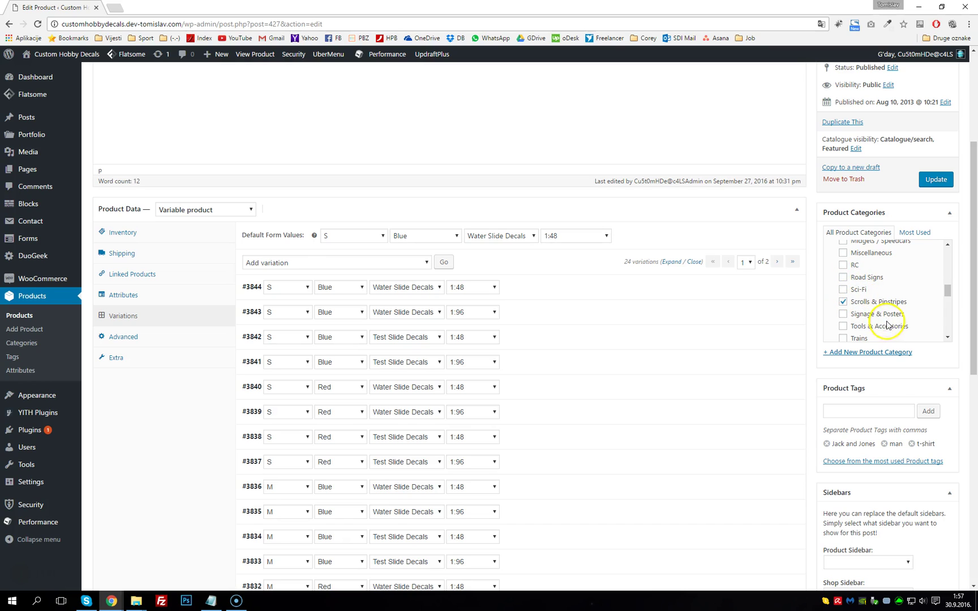
scroll(623, 396, "up", 4)
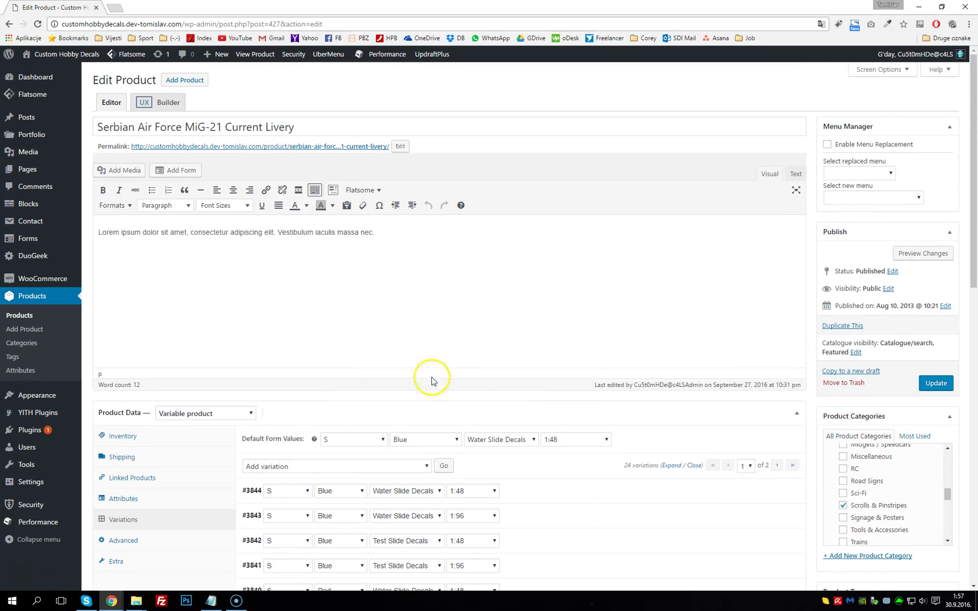
left_click_drag(375, 232, 116, 221)
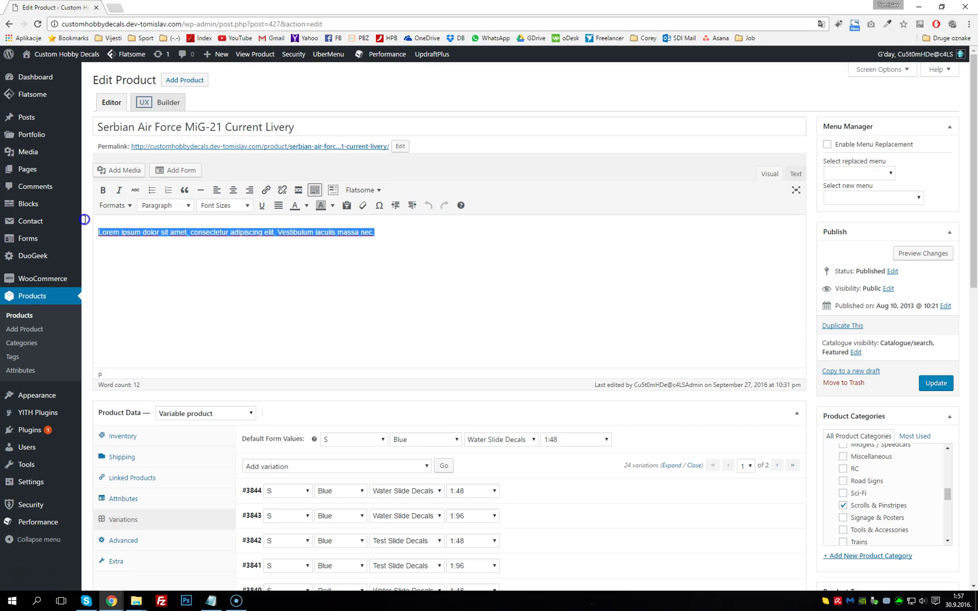
scroll(655, 246, "down", 6)
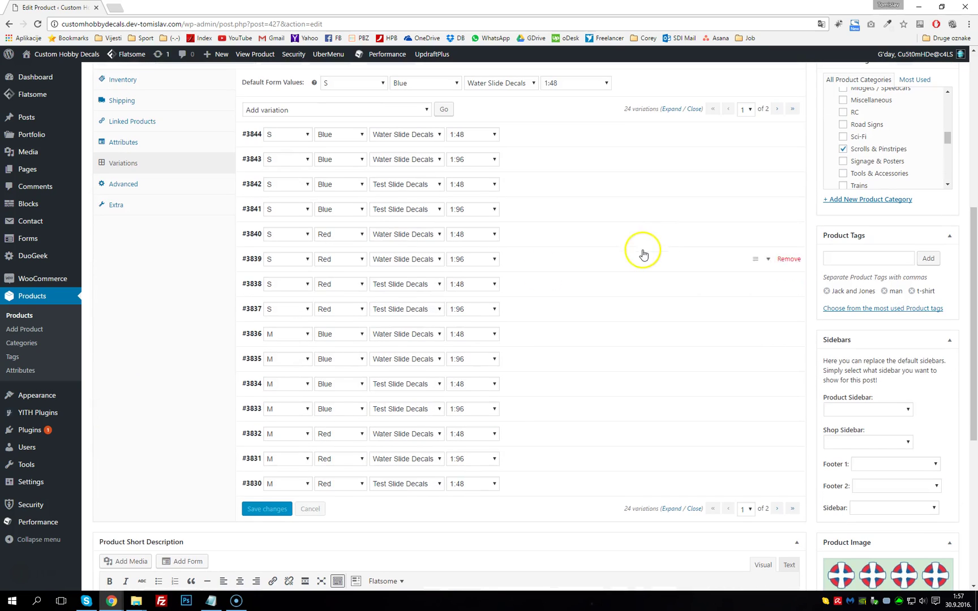
Step: Expand and collapse the Scale, Media and Color attributes to review their values
left_click(126, 143)
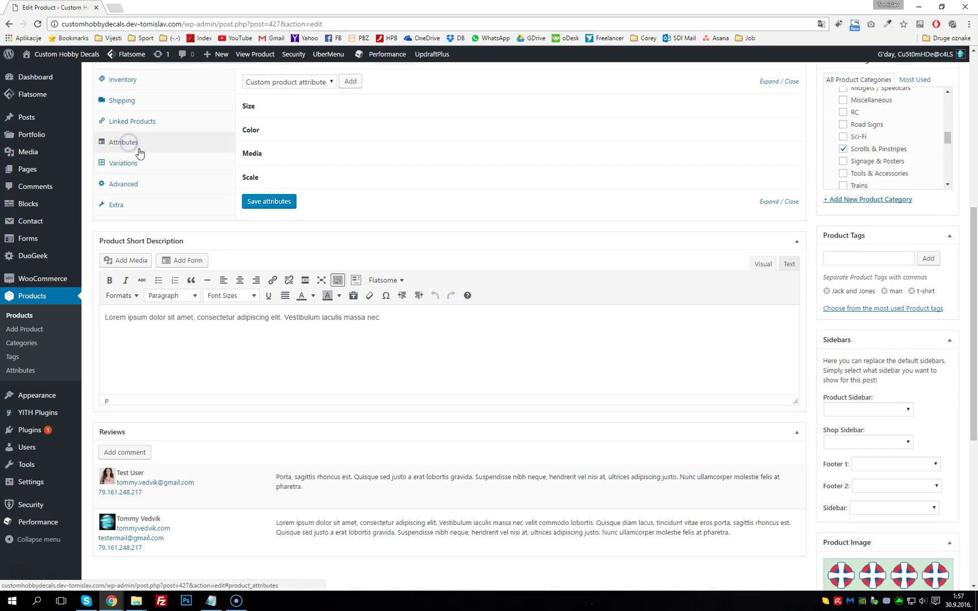
scroll(310, 200, "up", 1)
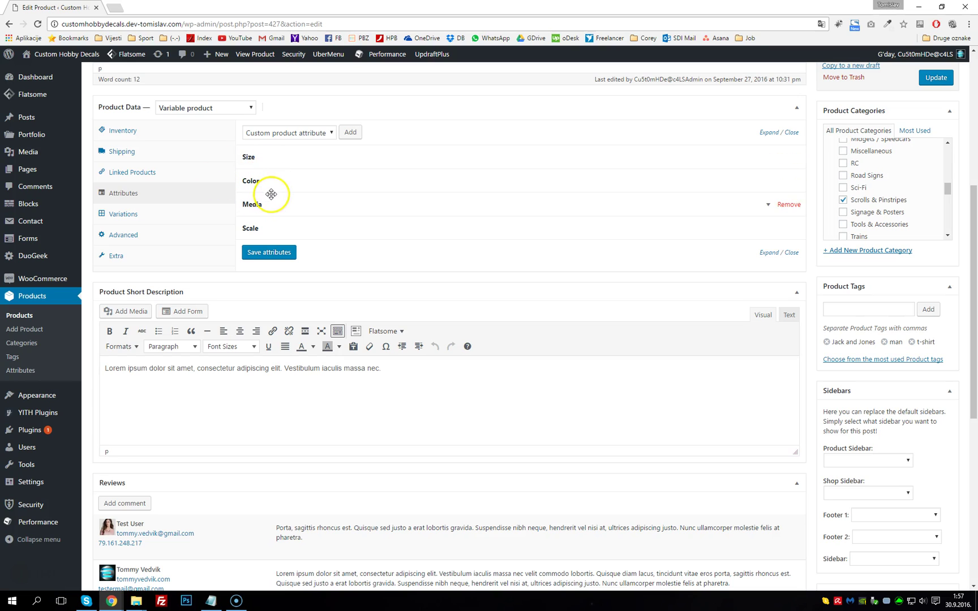
left_click(280, 226)
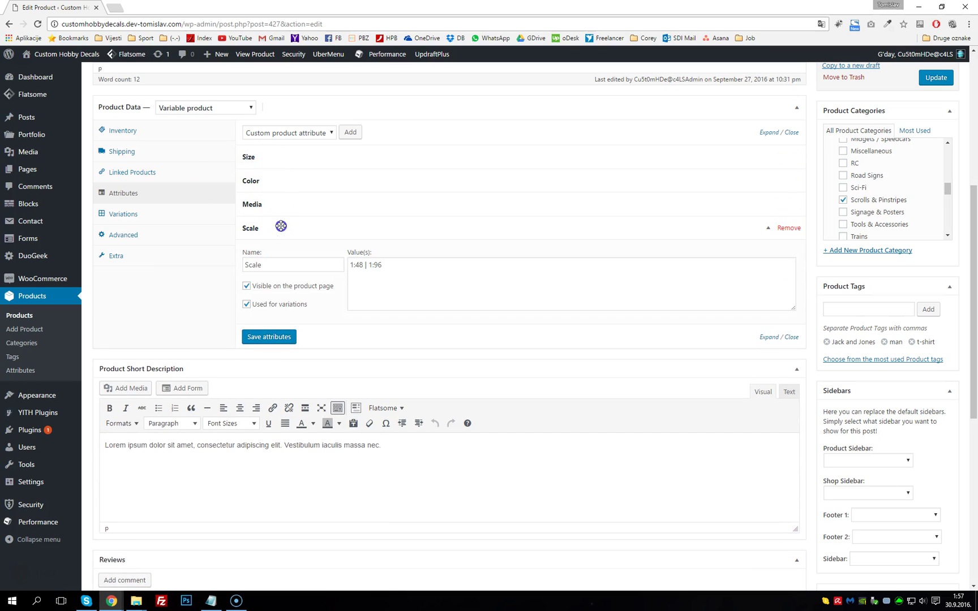
left_click(281, 226)
left_click(278, 203)
left_click(279, 202)
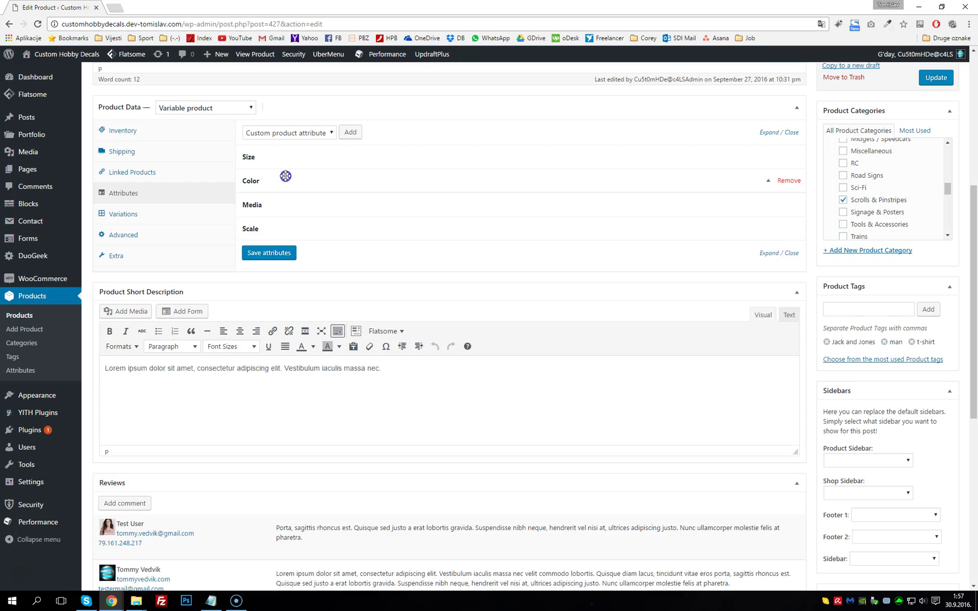
left_click(286, 176)
left_click(285, 176)
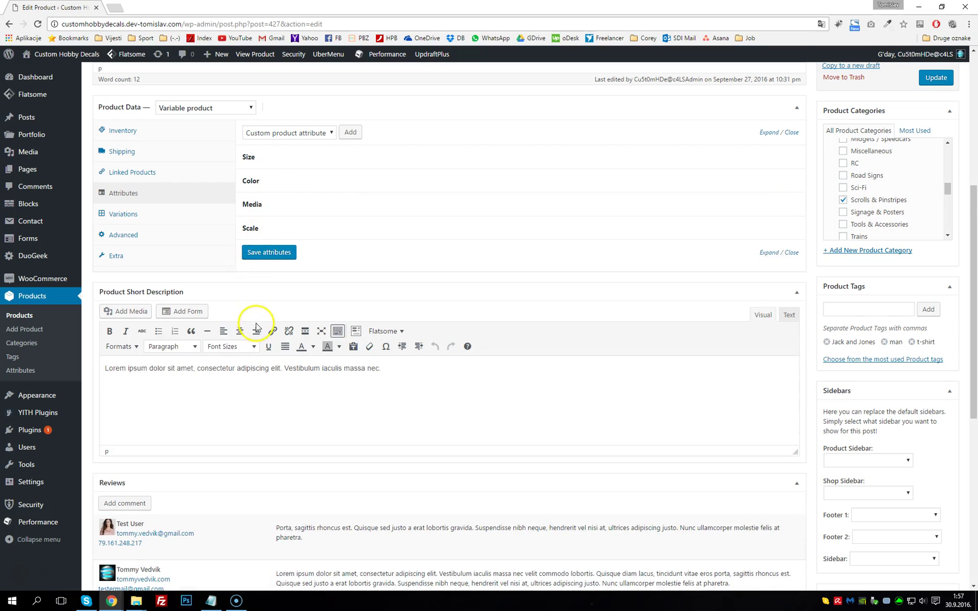
Step: Scroll down to the product image, then back up to the product title
scroll(256, 329, "down", 1)
left_click_drag(390, 325, 59, 305)
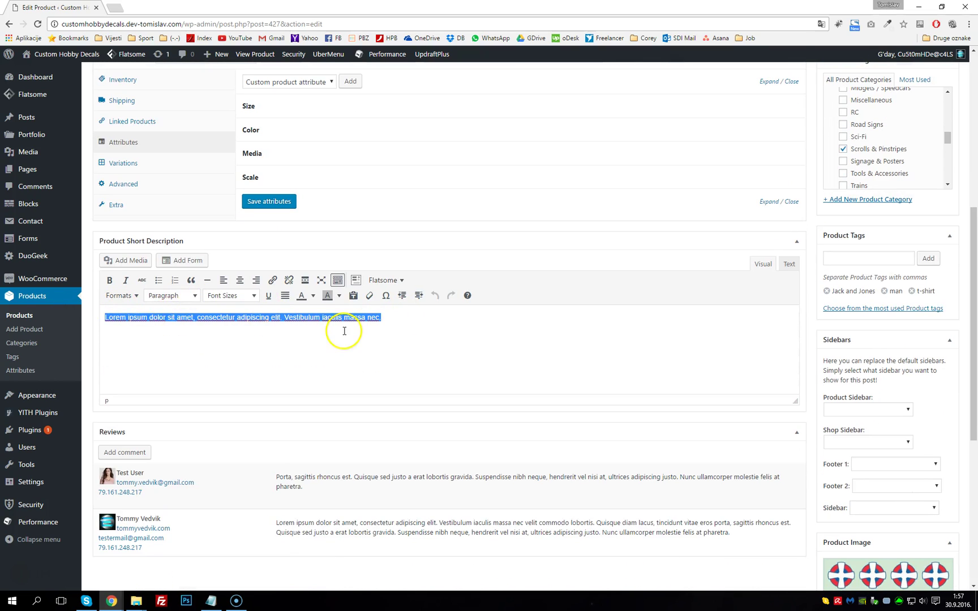
scroll(345, 331, "down", 6)
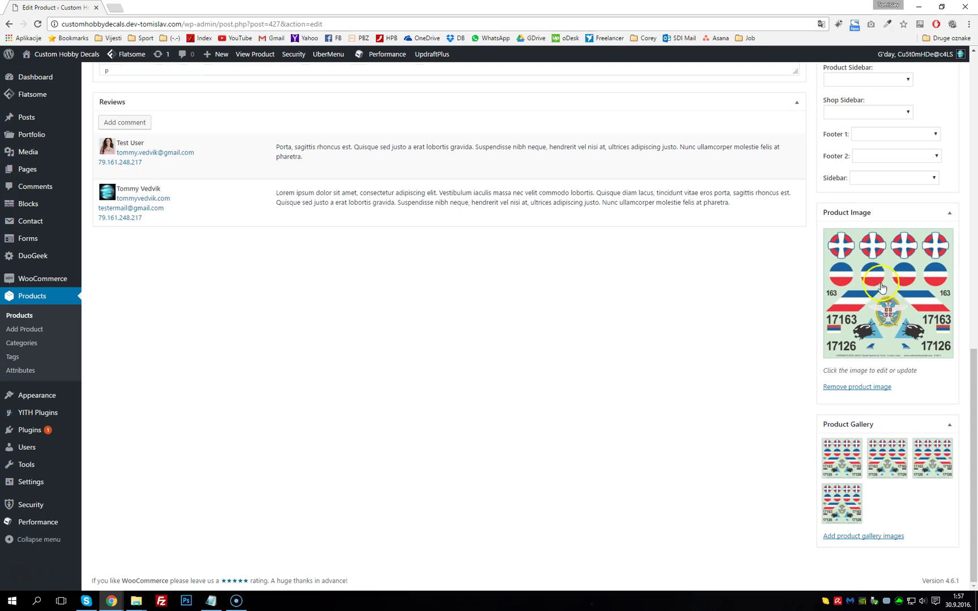
scroll(889, 511, "up", 12)
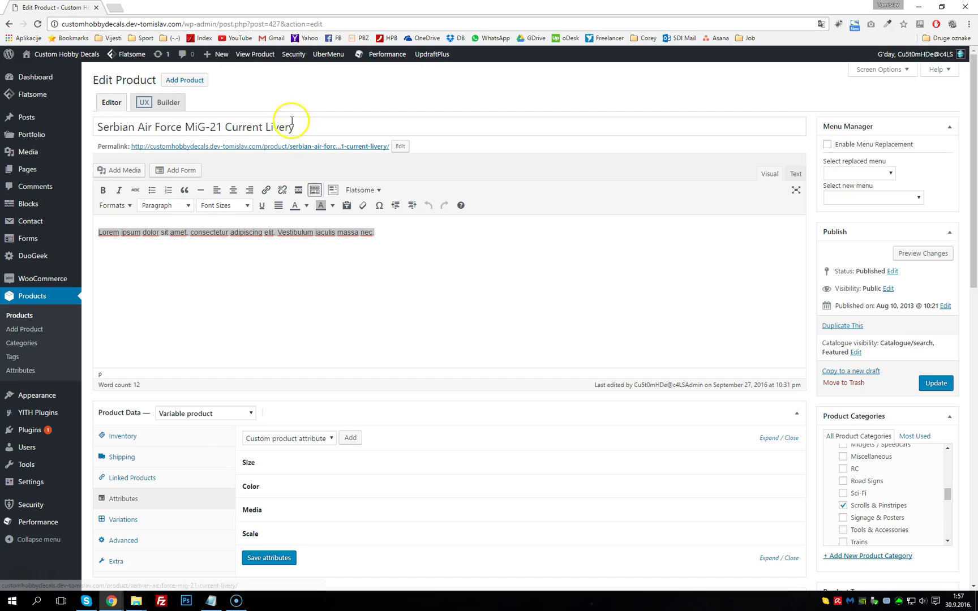
left_click(299, 126)
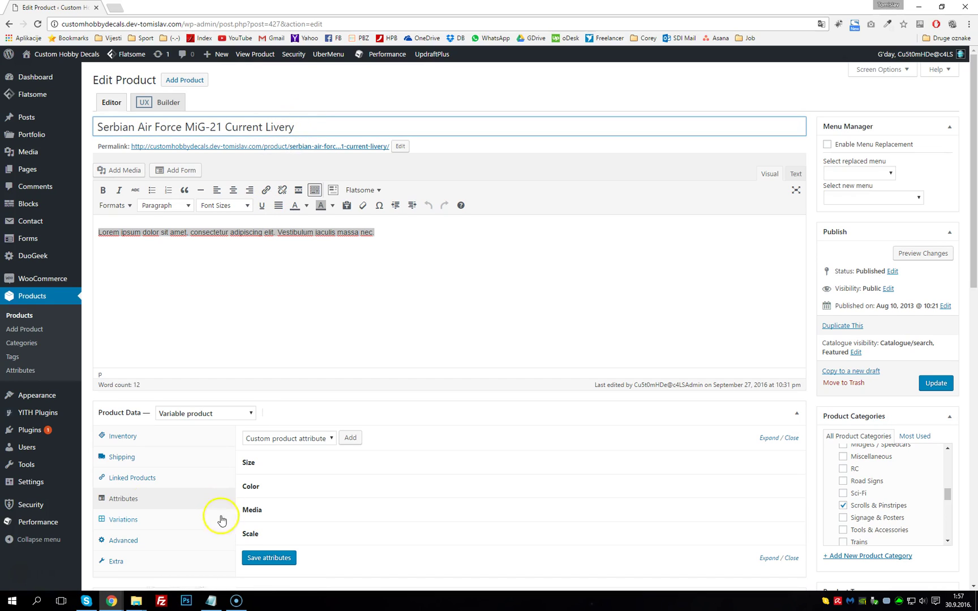